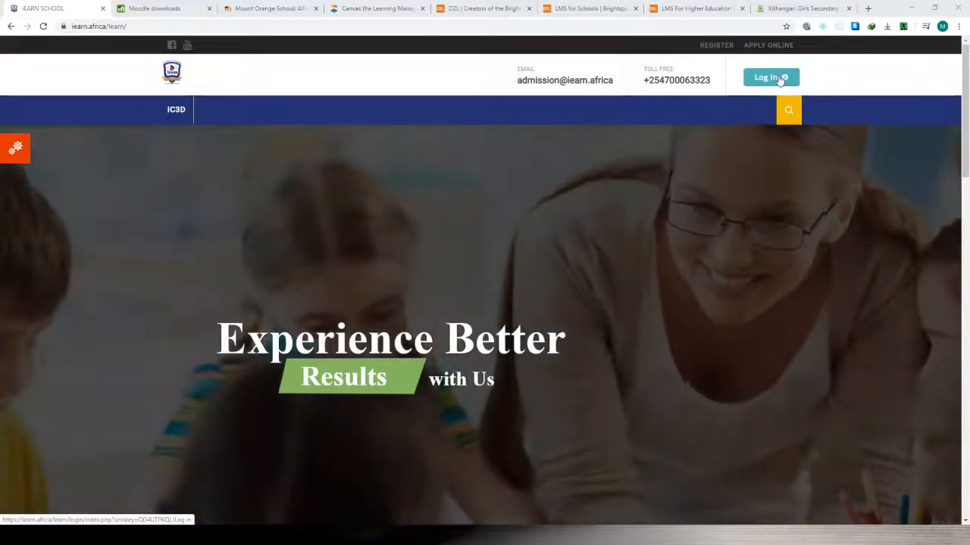
View the iEARN School login page and return to the site's home page.
click(762, 80)
click(762, 80)
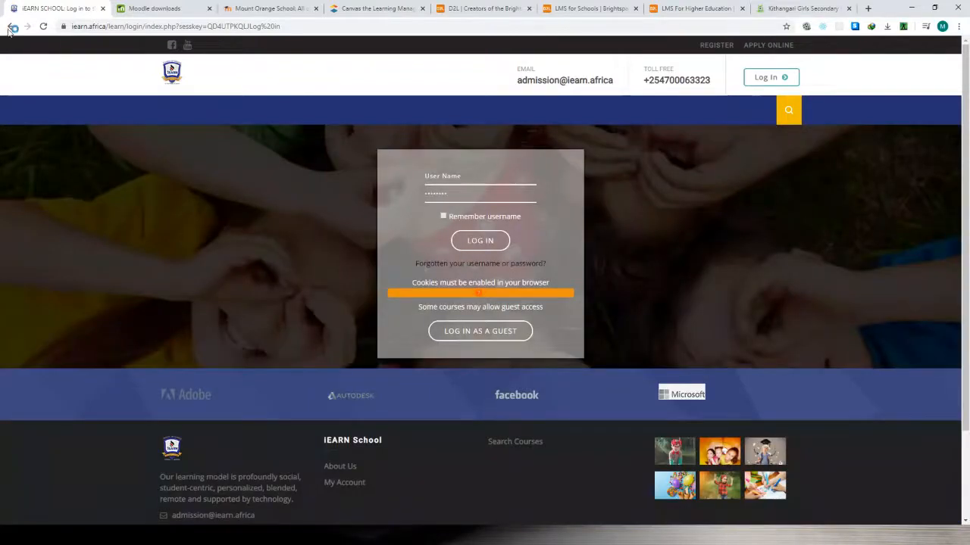
click(10, 26)
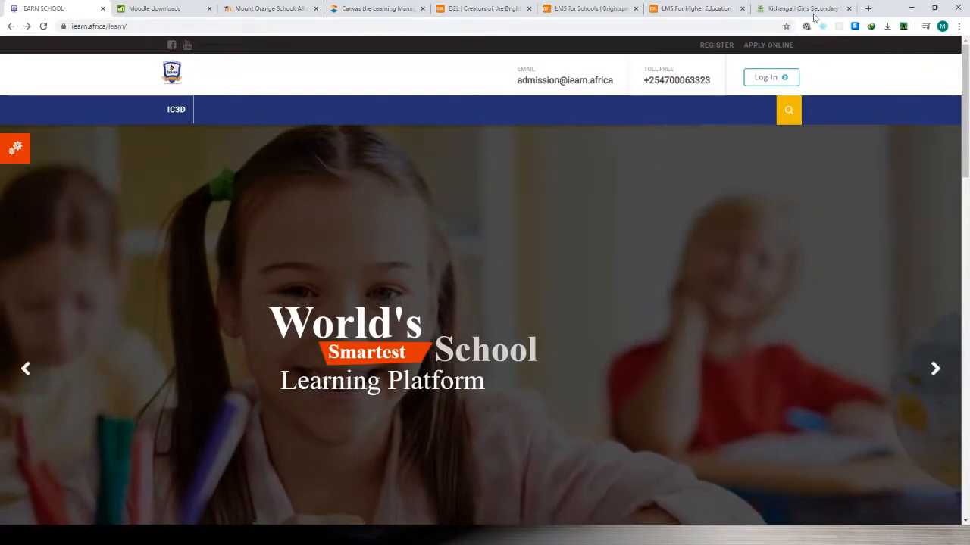
View the Kithangari Girls Secondary School and Mount Orange School sites, ending back on the iEARN School home page.
click(786, 9)
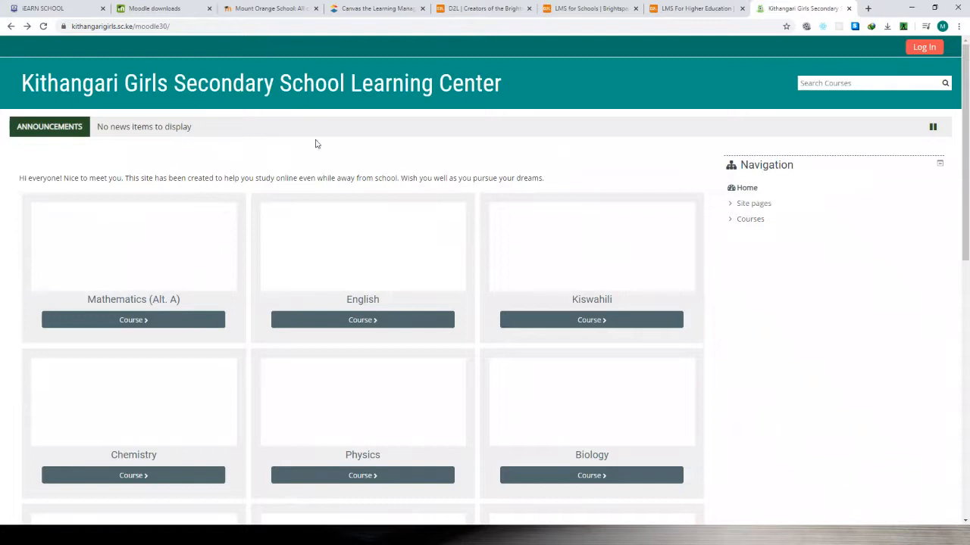
click(249, 10)
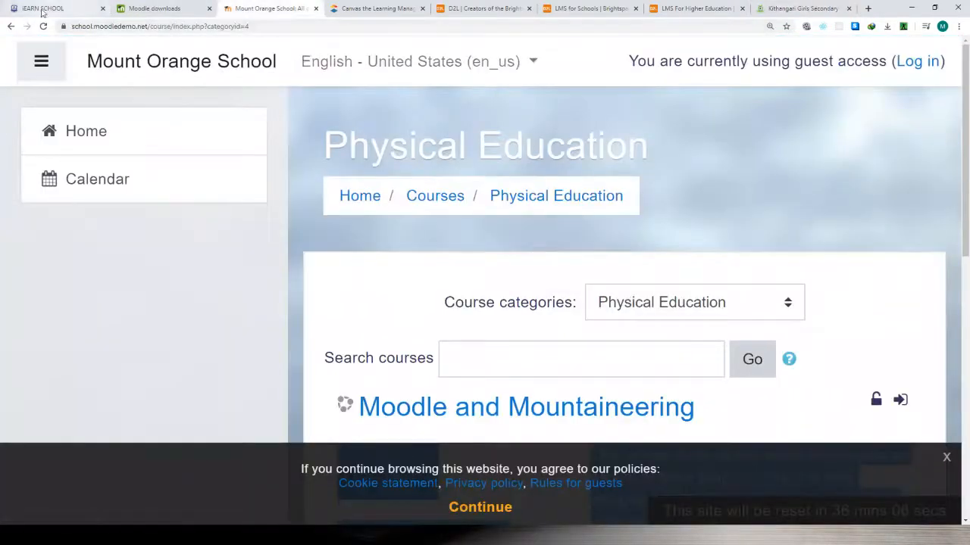
click(40, 9)
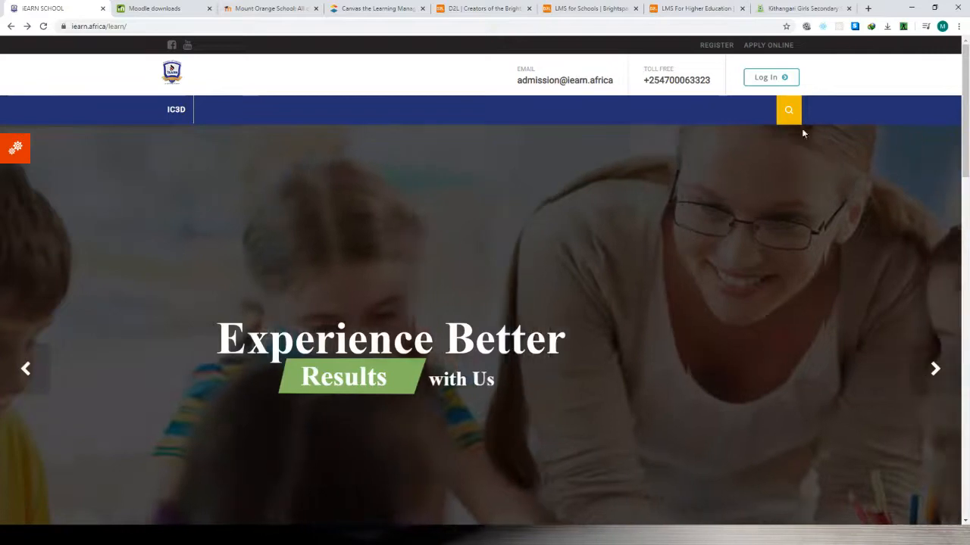
Open the iEARN School site's navigation links and expand the Courses list.
click(16, 147)
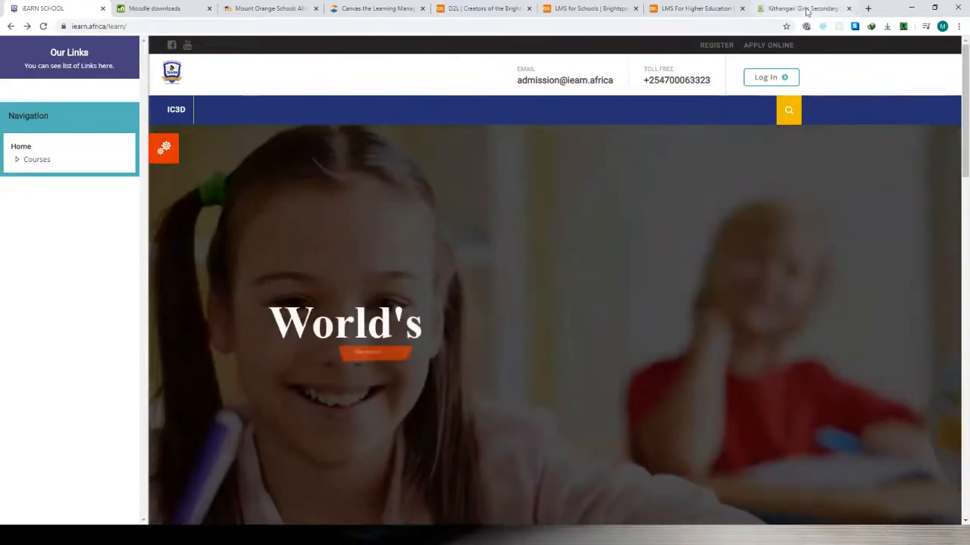
click(805, 8)
click(28, 8)
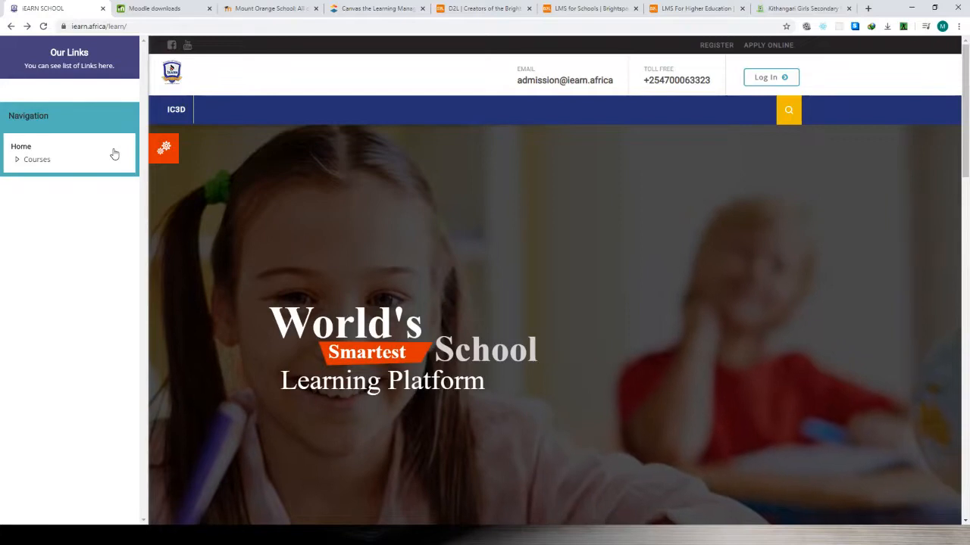
click(19, 163)
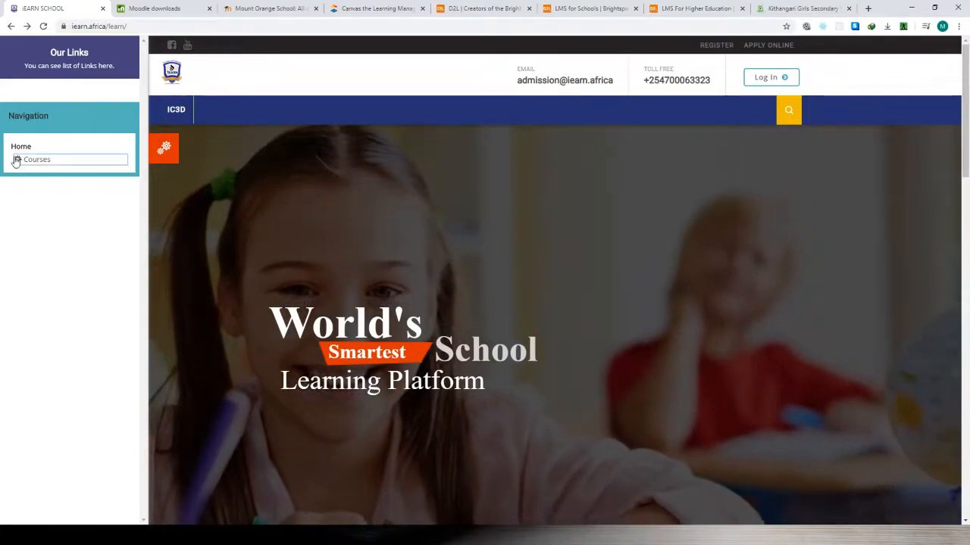
scroll(85, 240, down, 1)
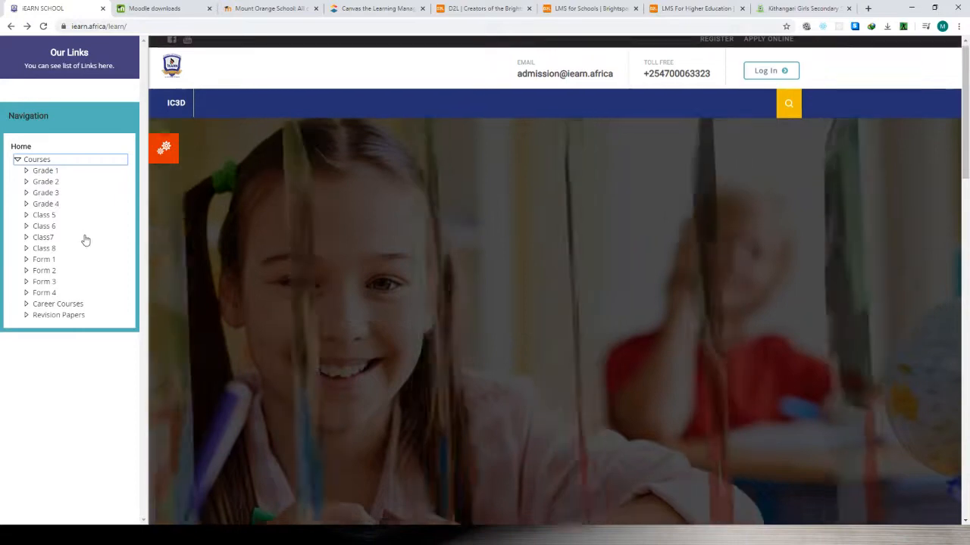
scroll(85, 239, up, 1)
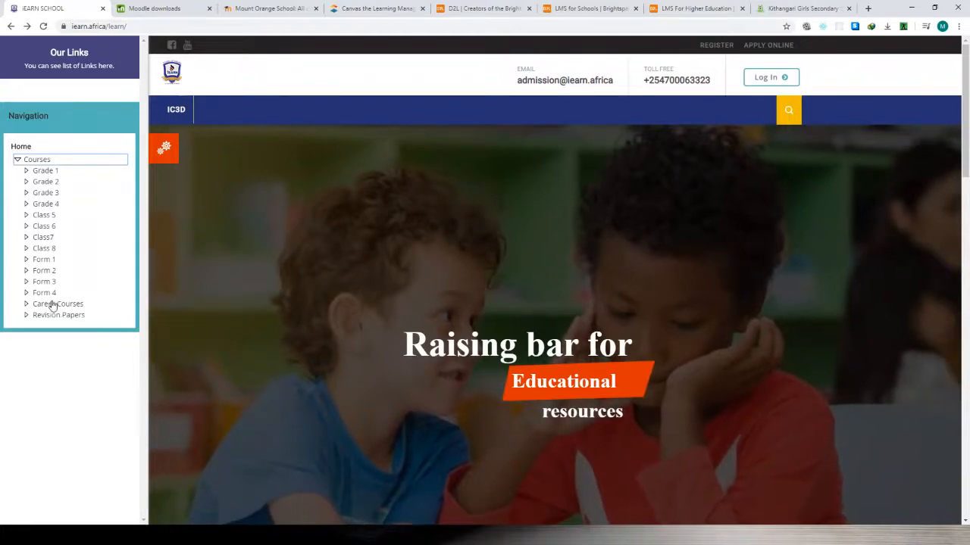
Expand the Grade 4 and Form 1 categories in the course list to show their subjects.
click(27, 306)
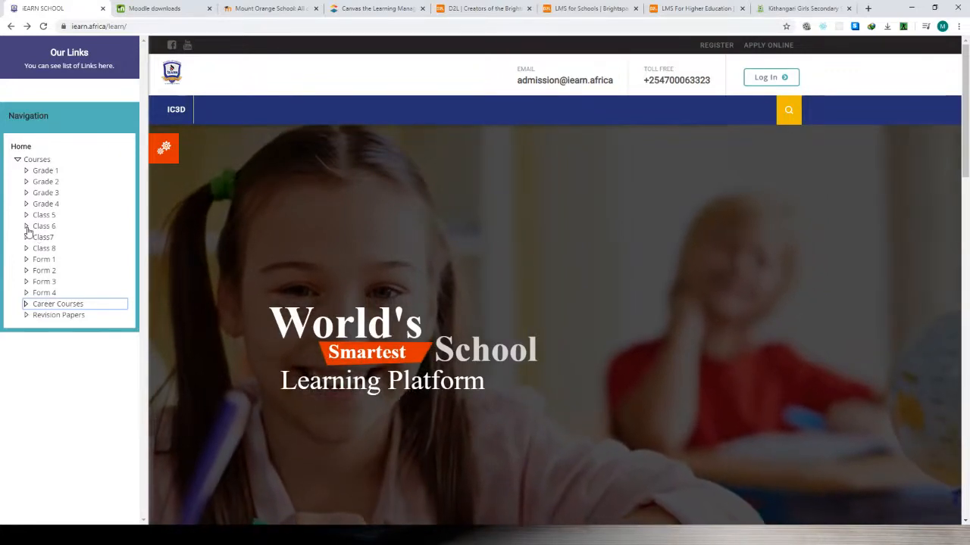
click(26, 204)
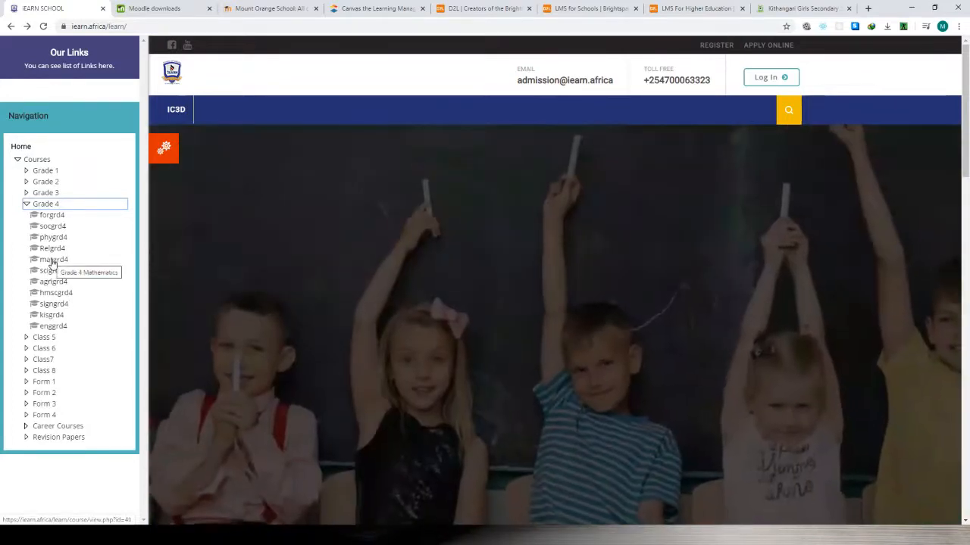
scroll(47, 356, down, 4)
click(44, 381)
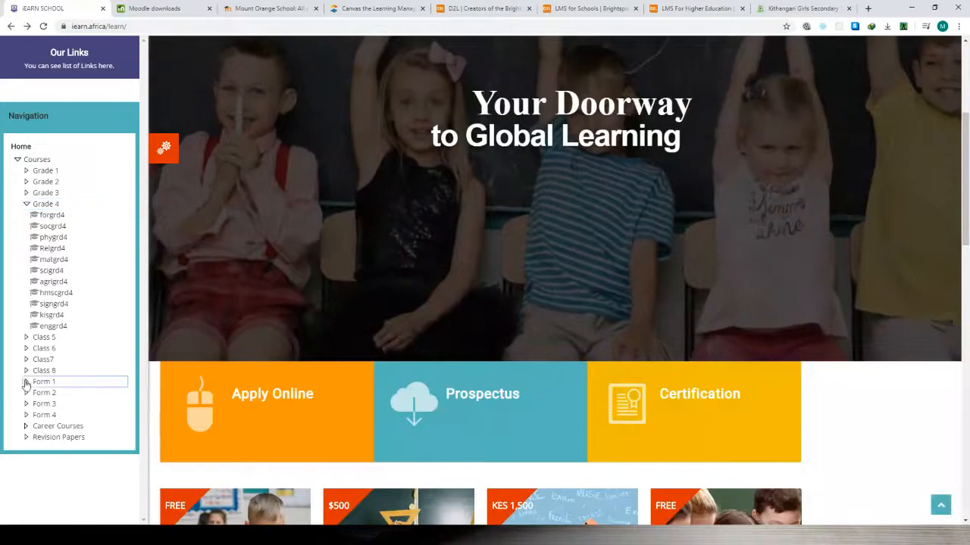
scroll(47, 387, down, 1)
scroll(47, 388, down, 3)
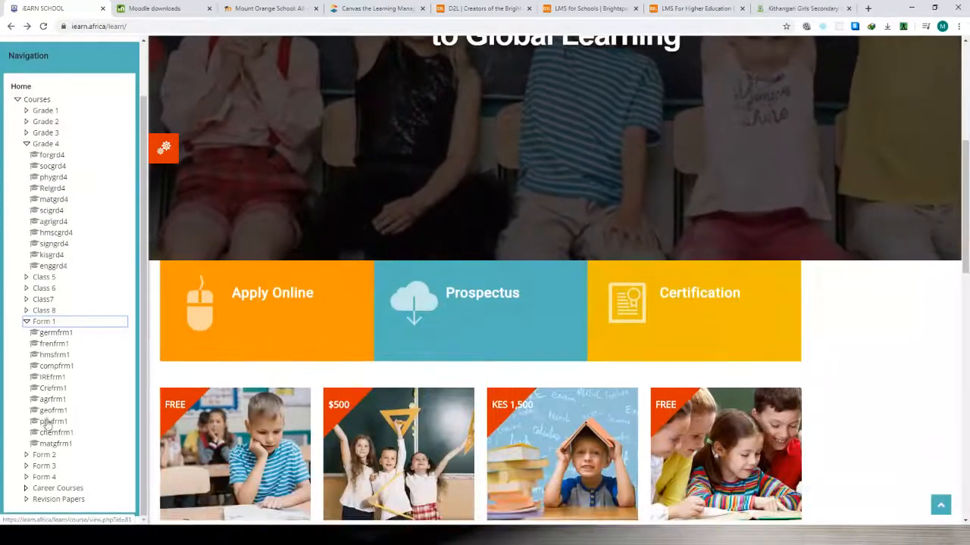
Open the Form 1 physics course phyfrm1, logging in with the admin username and the account password.
click(47, 422)
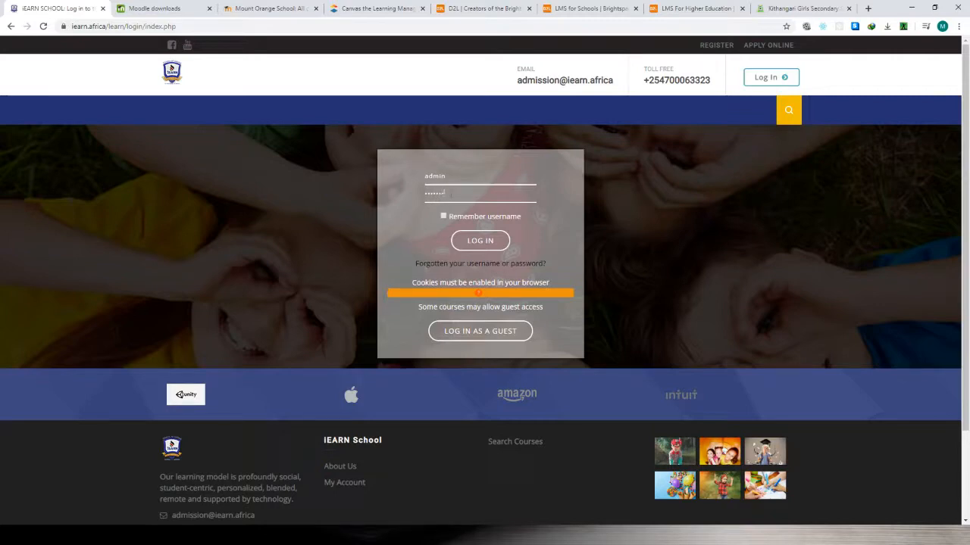
key(Return)
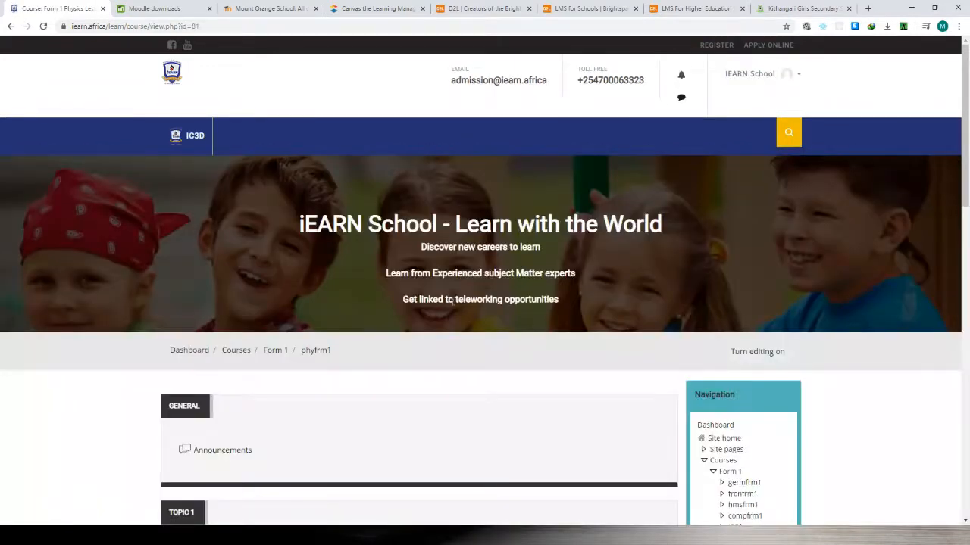
Look through the physics course's topic sections and collapse the Courses and Course administration trees.
scroll(454, 303, down, 2)
scroll(491, 307, down, 1)
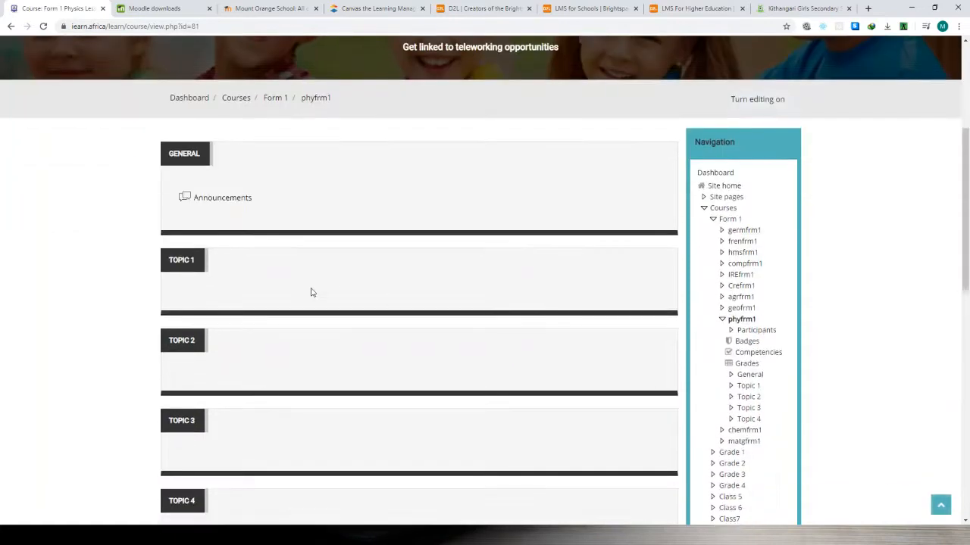
scroll(472, 326, up, 2)
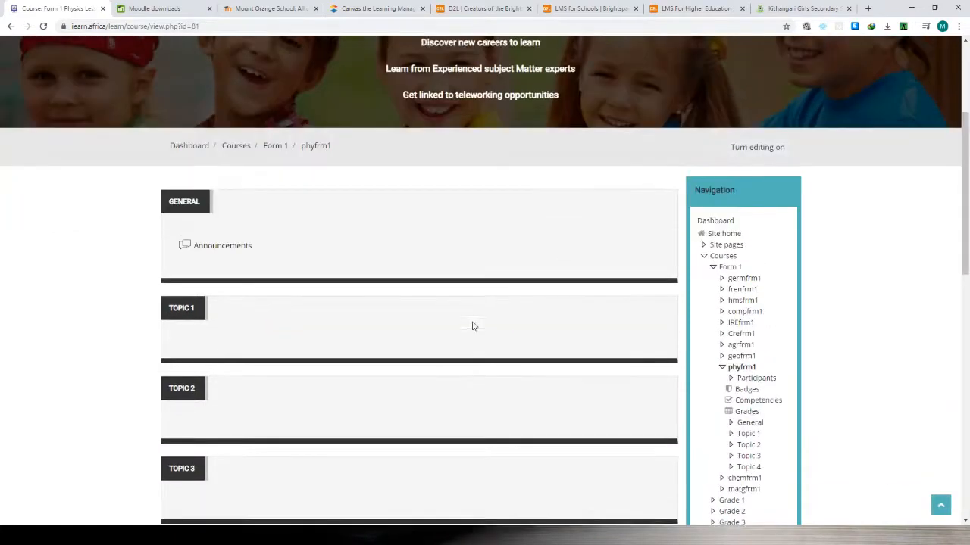
scroll(472, 327, down, 2)
scroll(473, 327, down, 2)
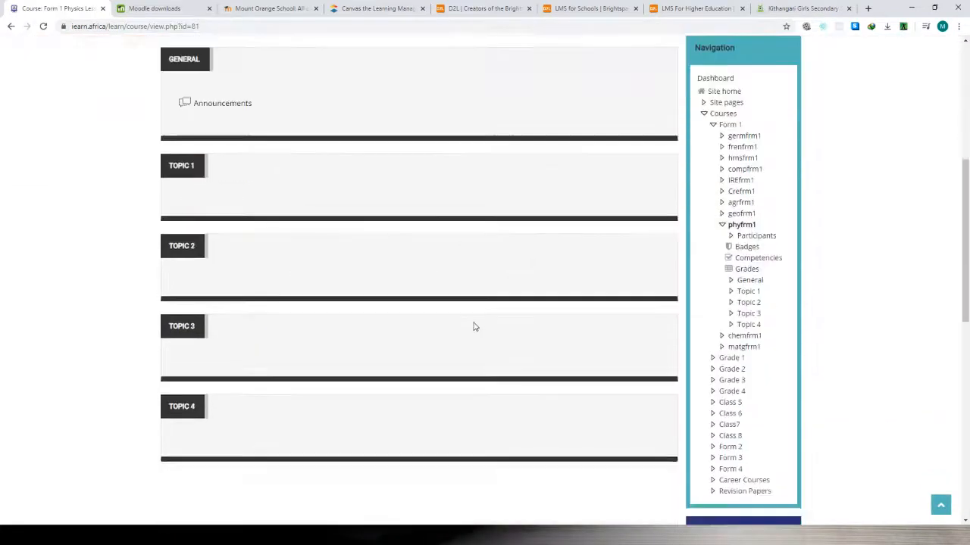
scroll(474, 329, up, 2)
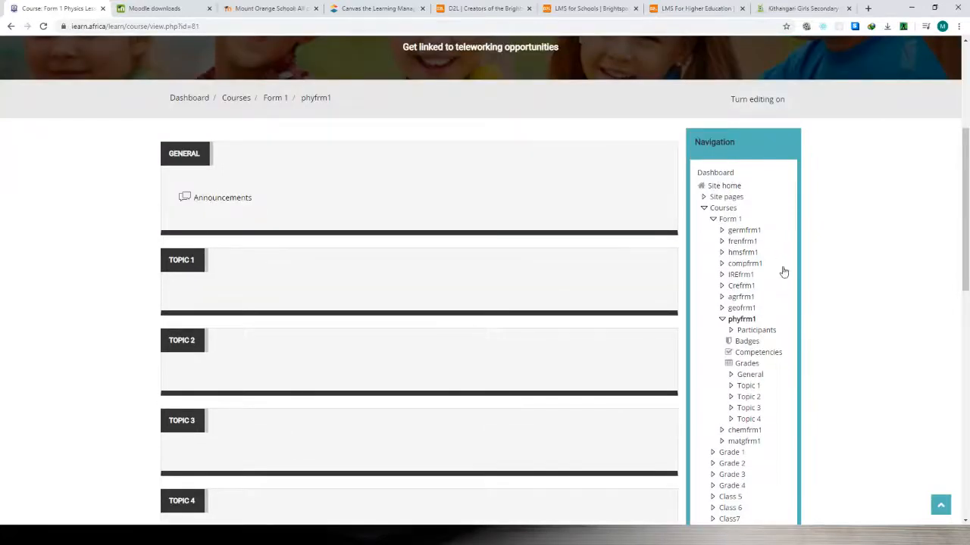
click(703, 210)
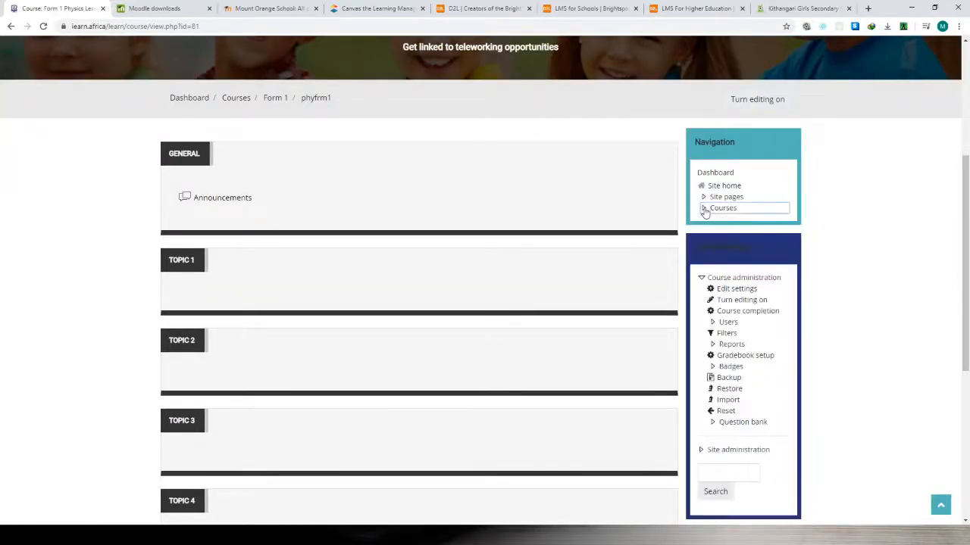
click(700, 278)
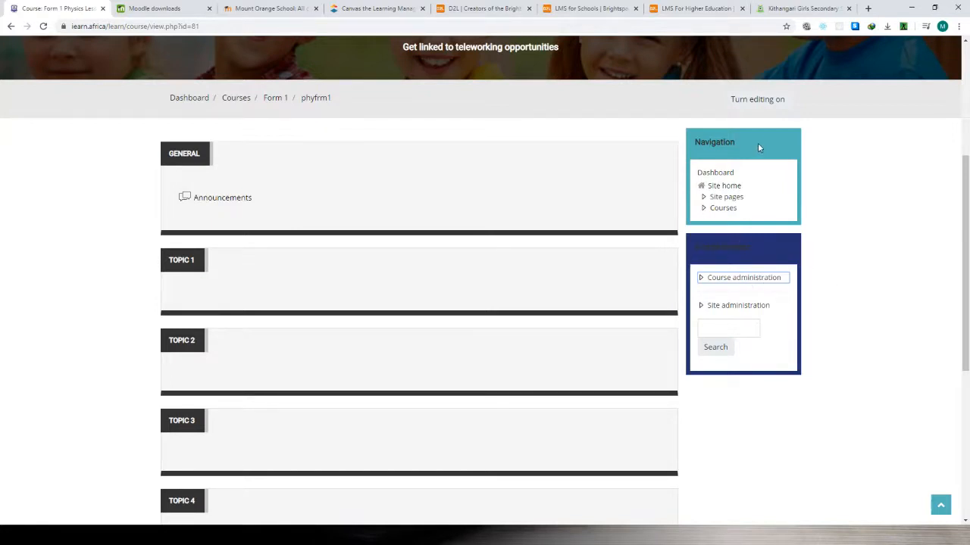
Enlarge the course page to 150% browser zoom.
click(958, 26)
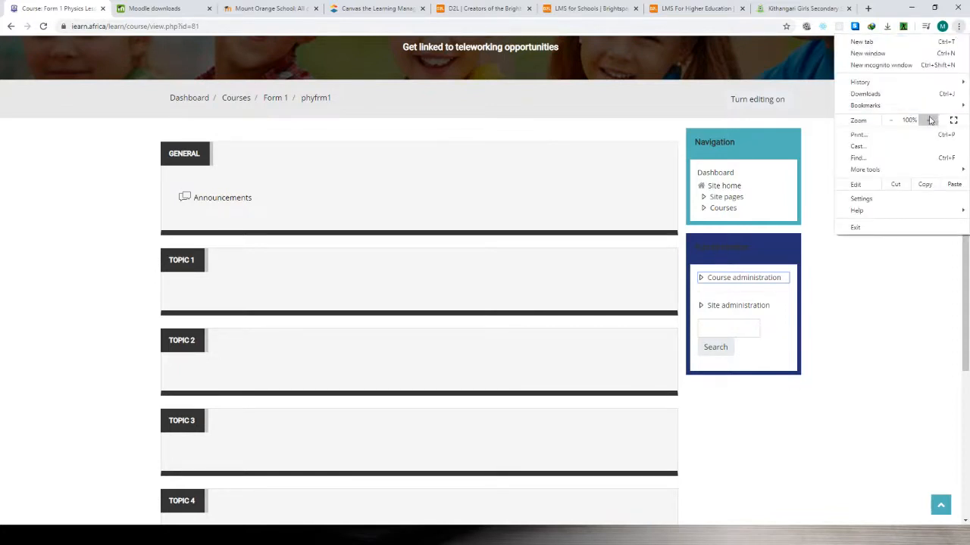
click(931, 120)
click(931, 121)
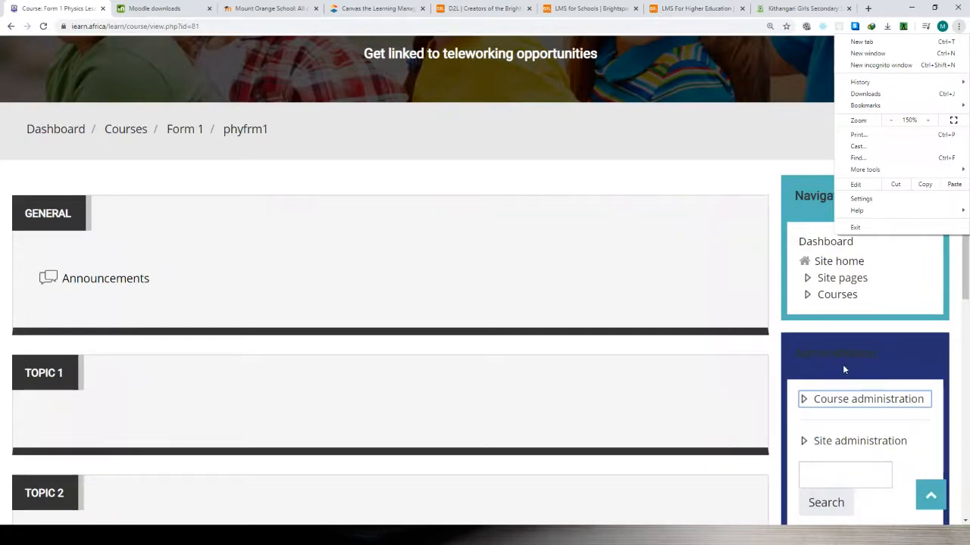
click(588, 151)
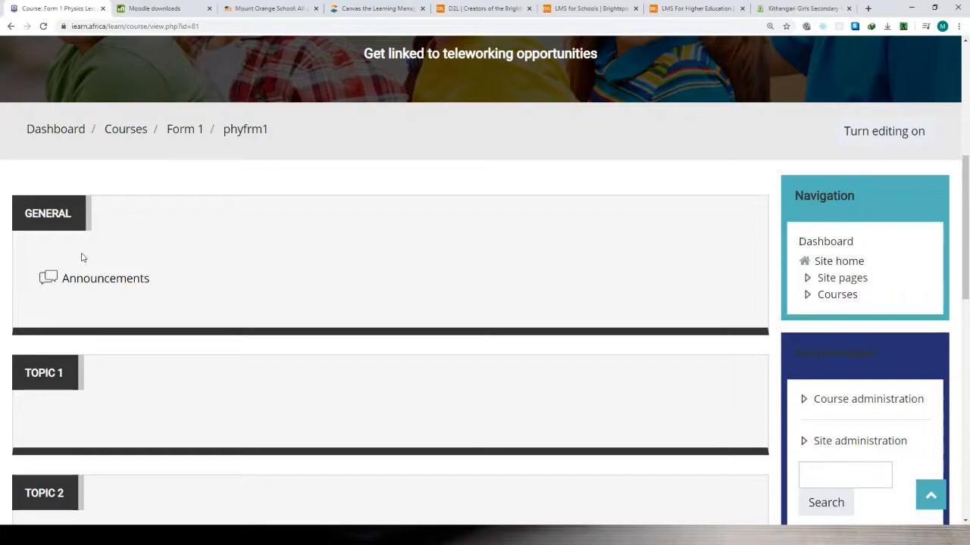
Allow the meeting participant's request to control the shared screen and cancel that control again.
scroll(85, 255, down, 1)
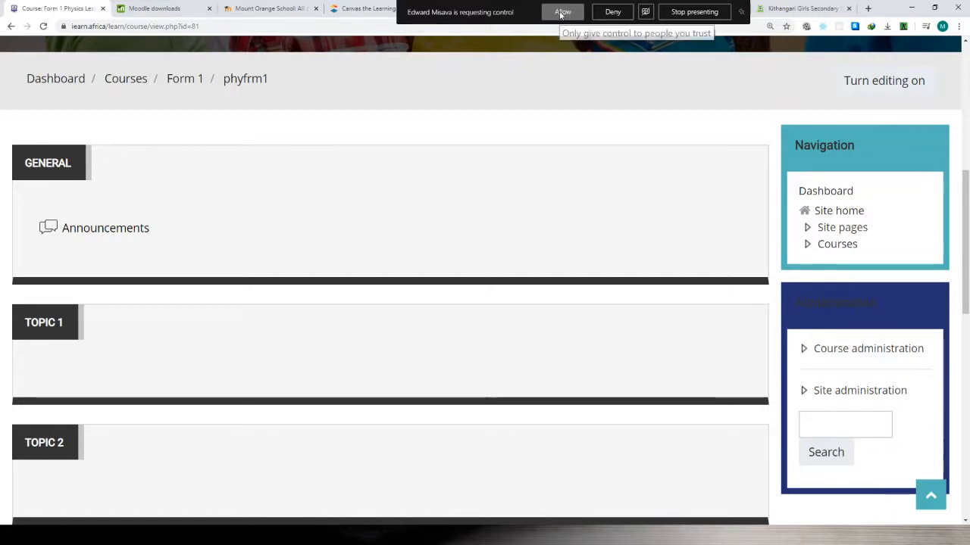
click(561, 13)
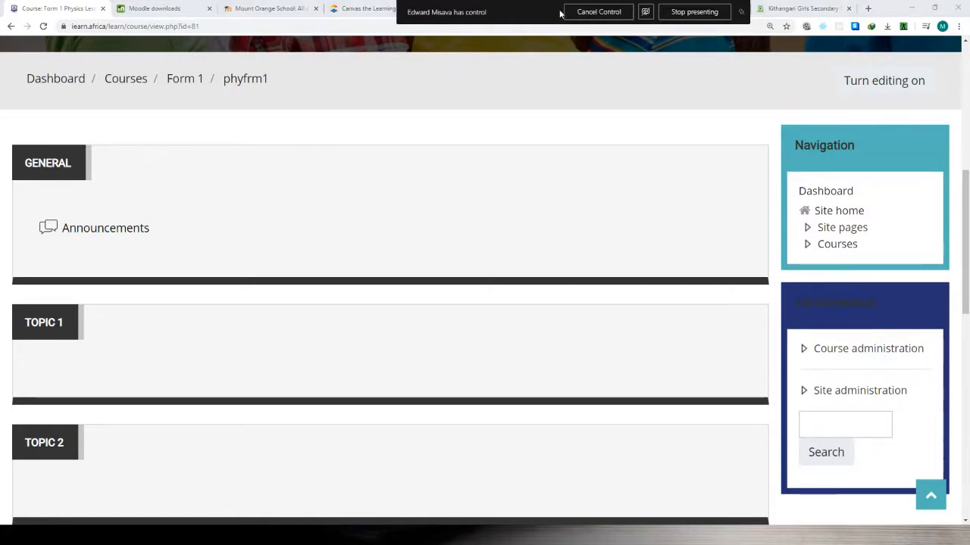
click(590, 14)
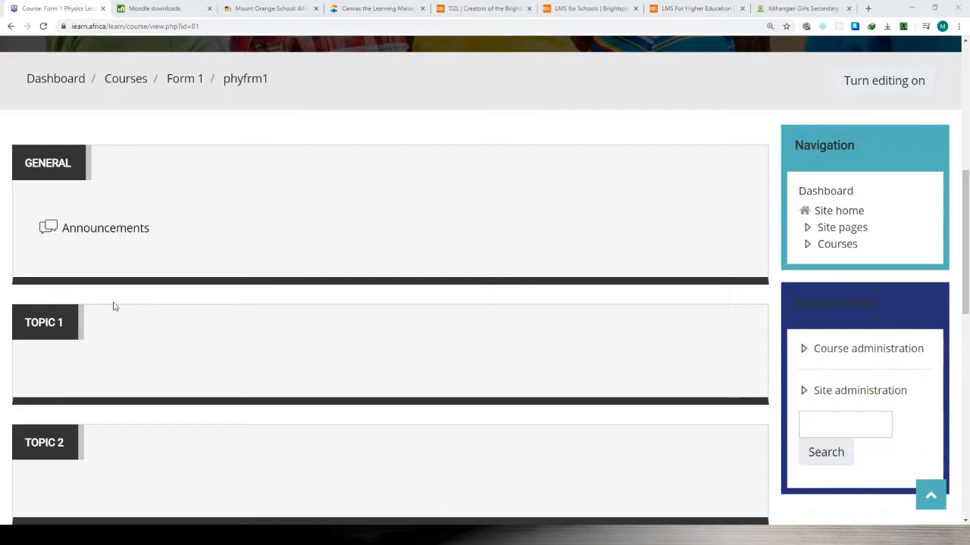
Review the course's General and Topic 1 to Topic 4 sections and turn editing on for the course.
scroll(158, 287, down, 2)
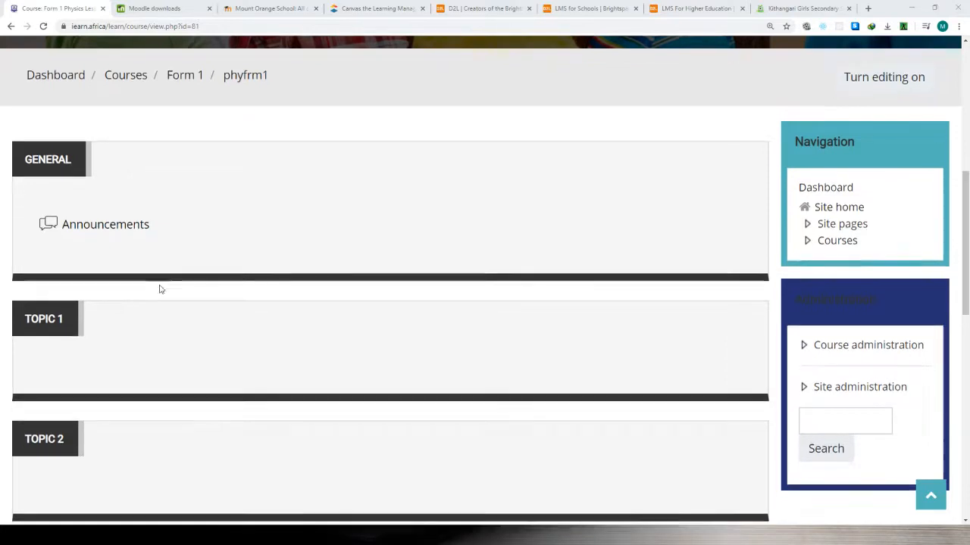
scroll(194, 280, down, 1)
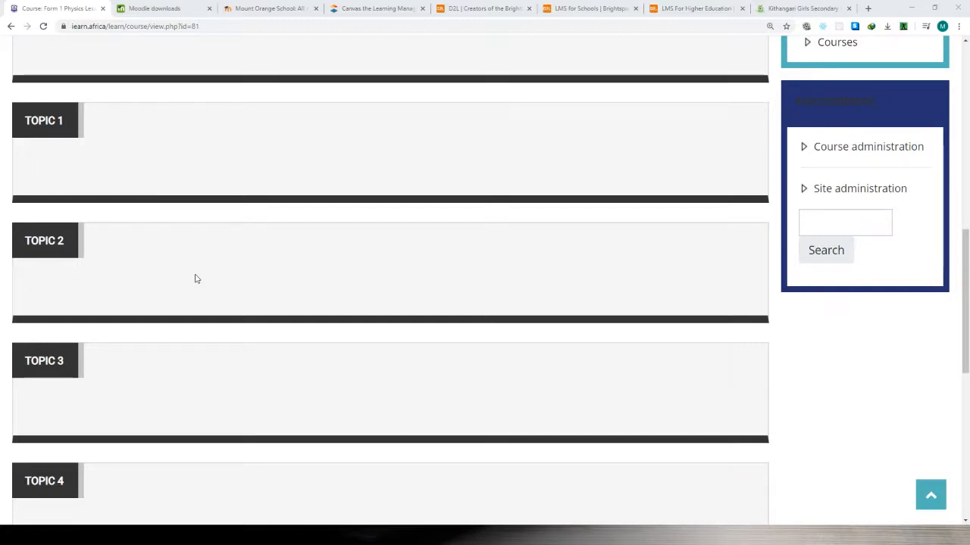
scroll(194, 279, down, 2)
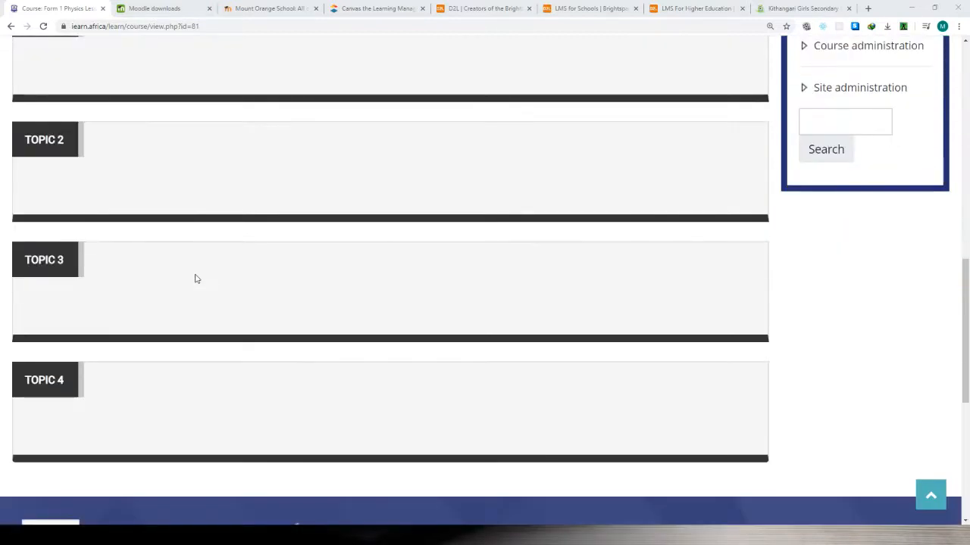
scroll(194, 279, up, 2)
scroll(194, 279, up, 4)
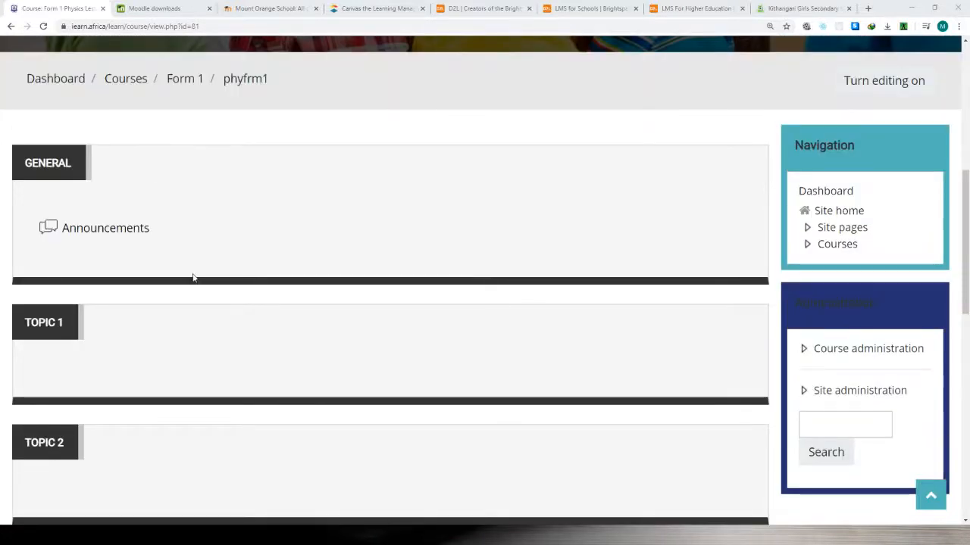
scroll(193, 278, down, 5)
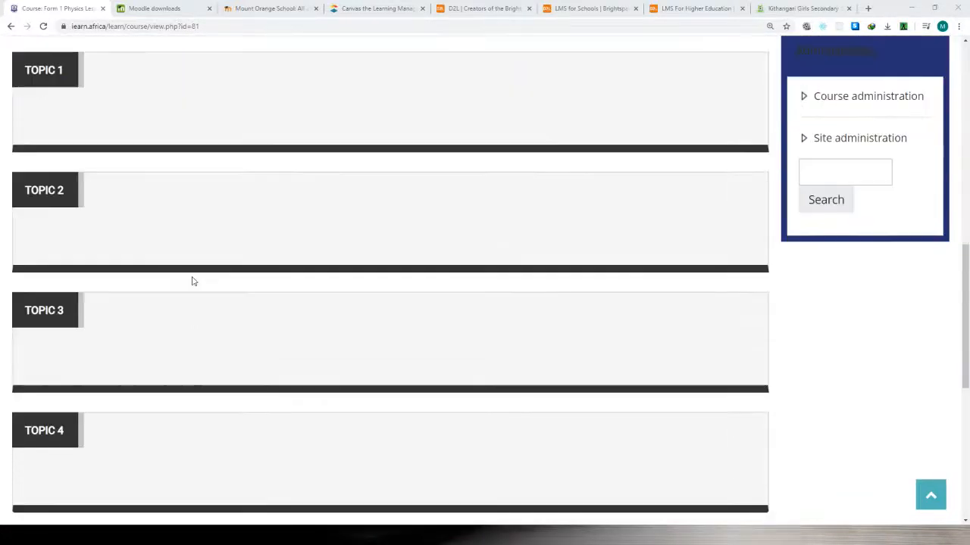
scroll(167, 286, up, 5)
scroll(181, 283, up, 4)
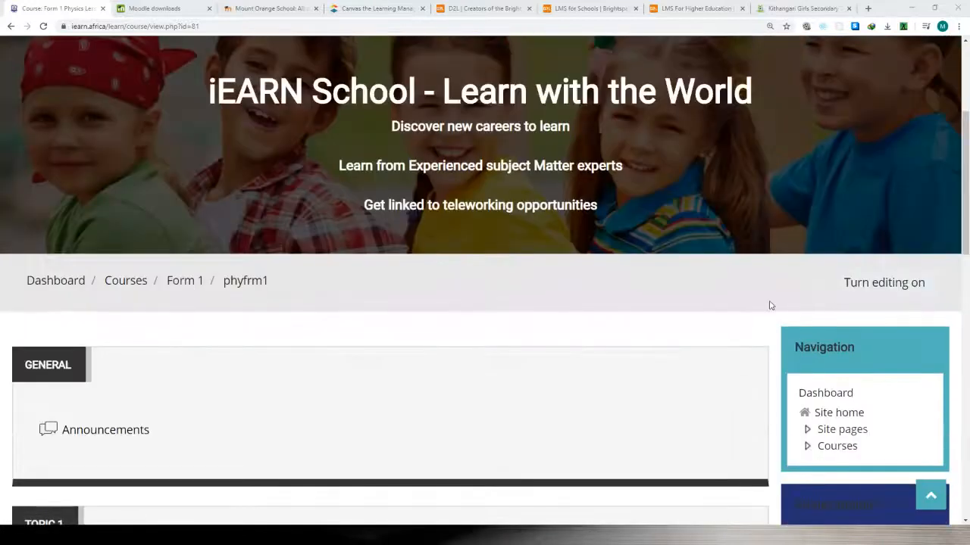
click(875, 282)
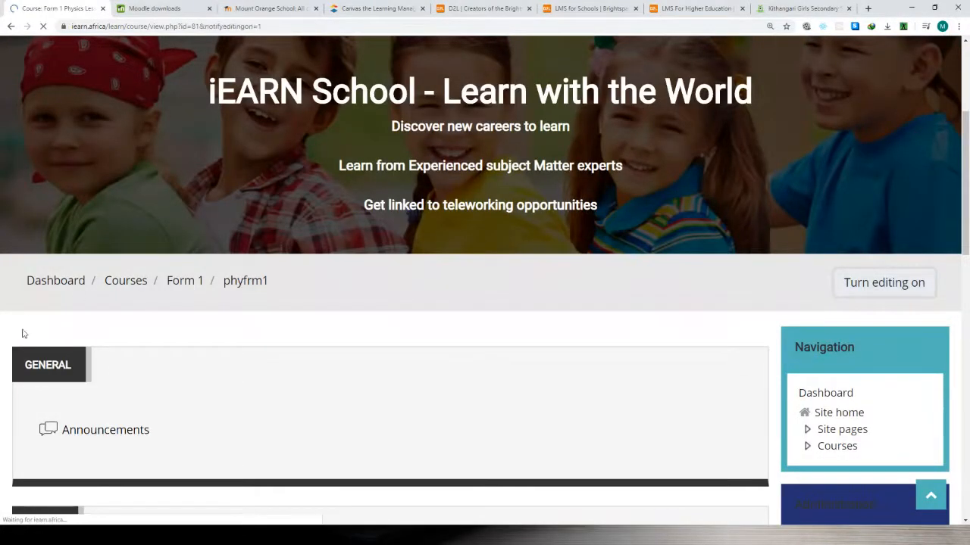
Rename the course's General section to PHYSICS FORM 1.
scroll(136, 295, down, 4)
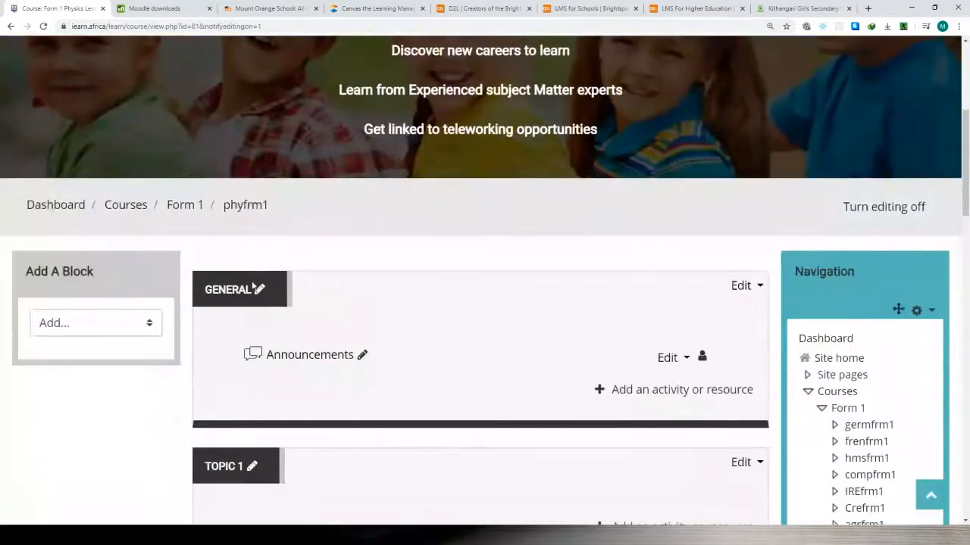
click(257, 289)
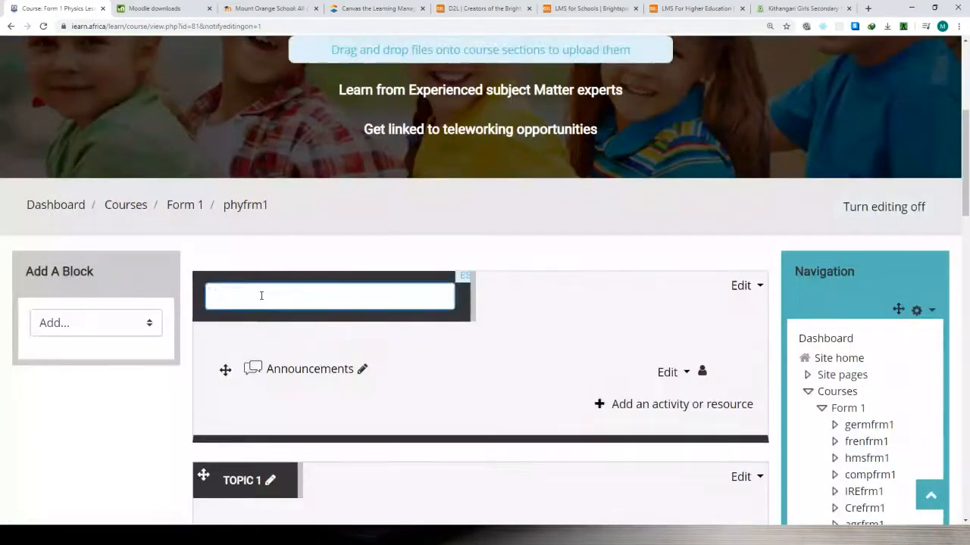
text(PHYSICS FORM)
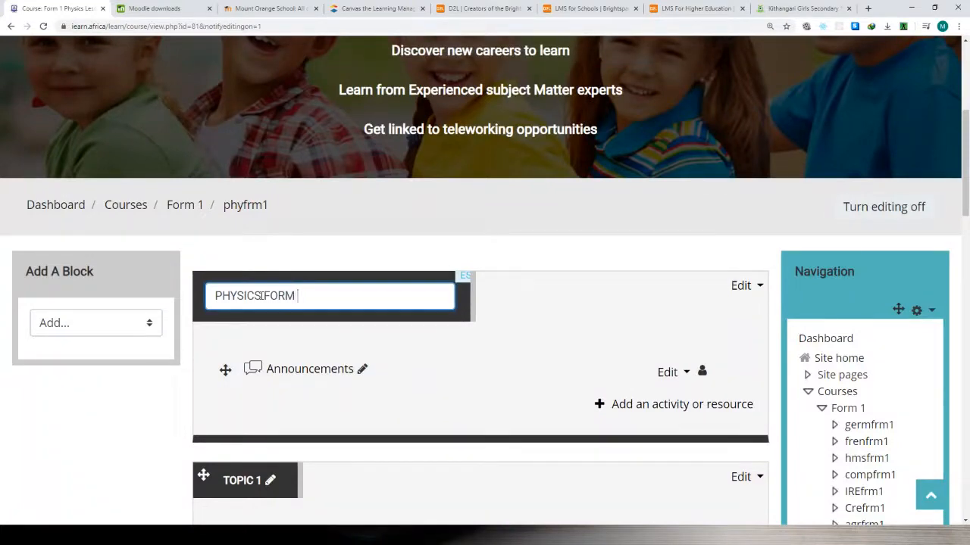
text( 1)
key(Return)
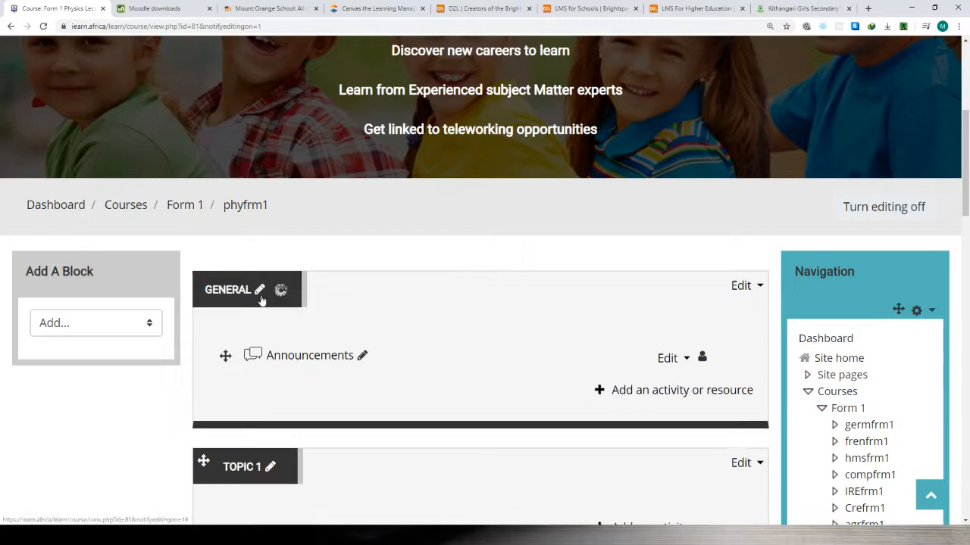
Turn editing off for the course, then collapse the Courses and Course administration trees.
click(890, 206)
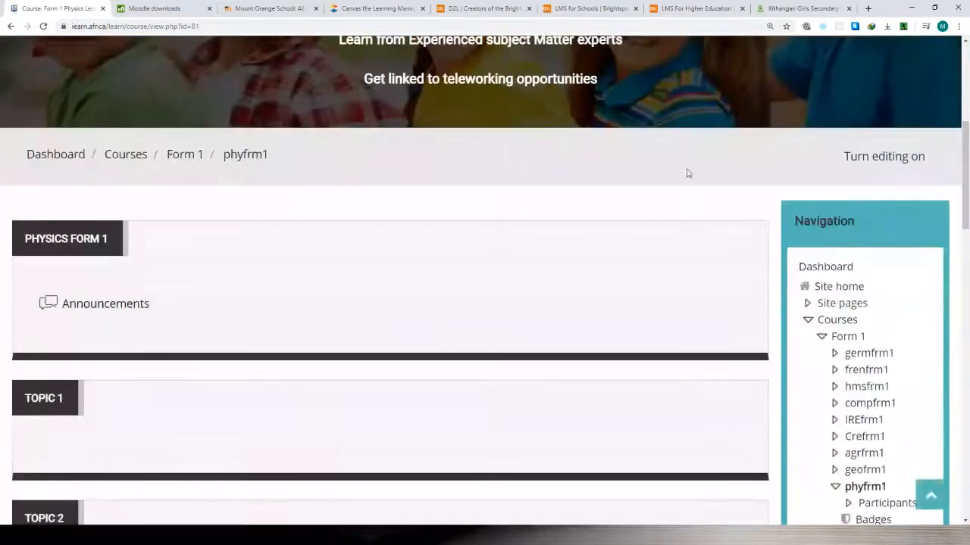
scroll(678, 177, down, 1)
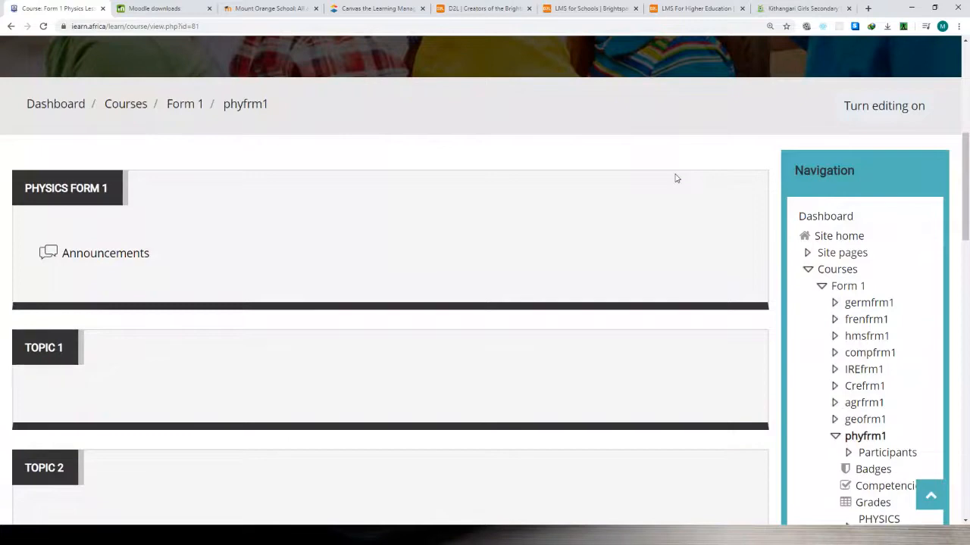
scroll(597, 229, down, 2)
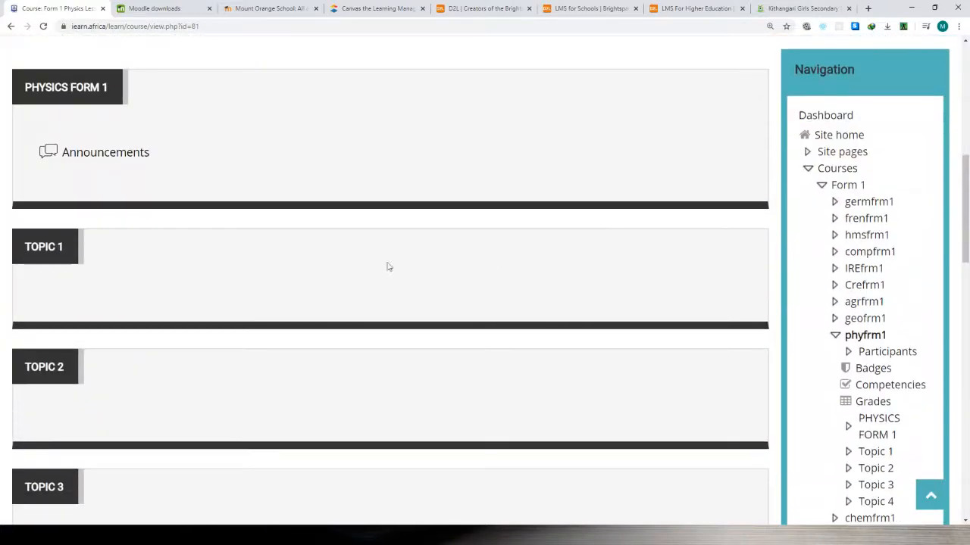
scroll(346, 278, down, 4)
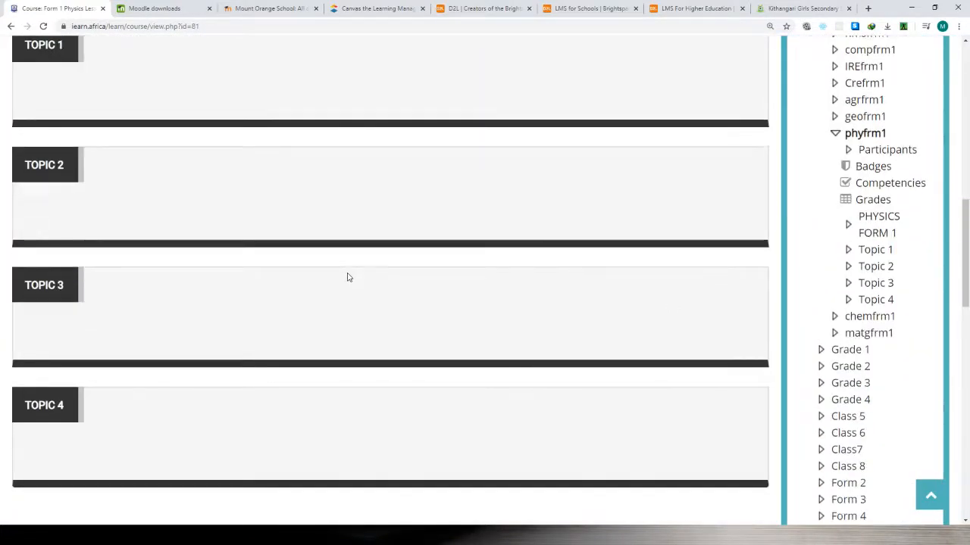
scroll(347, 277, up, 3)
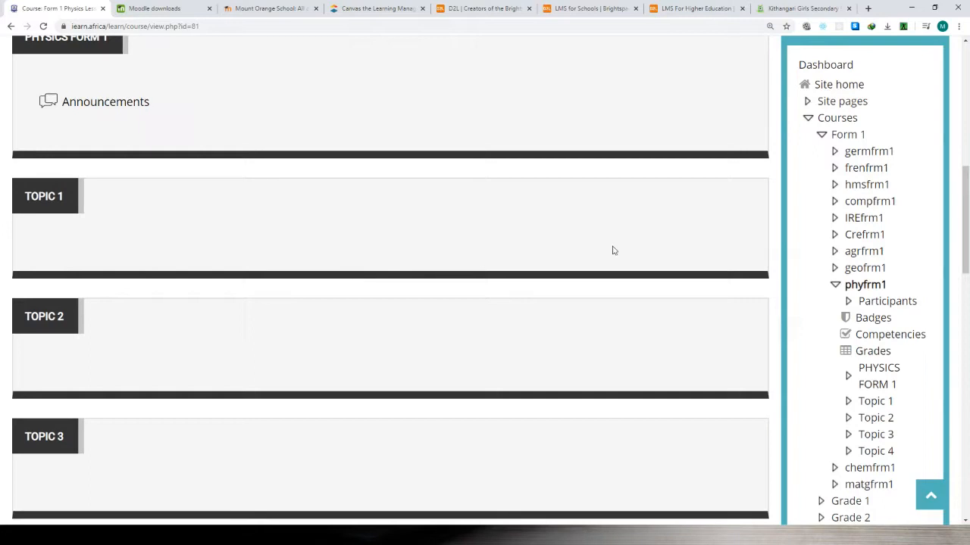
click(808, 120)
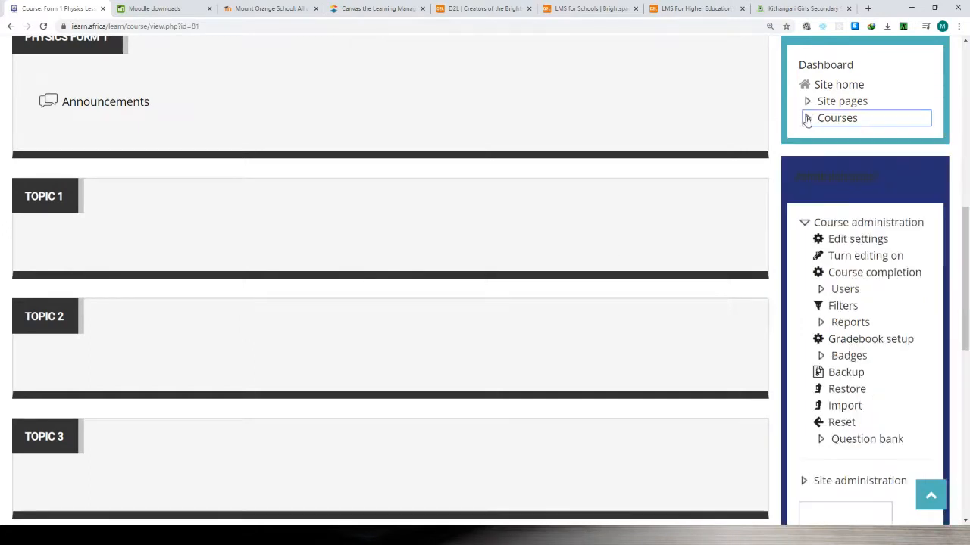
click(805, 223)
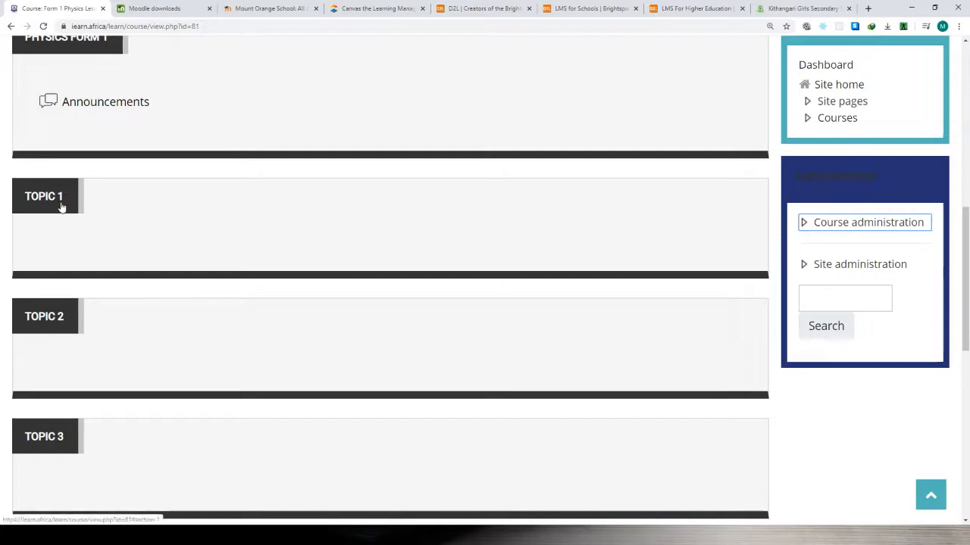
Review the course's PHYSICS FORM 1 and Topic 1 to Topic 4 sections as they appear outside editing mode.
scroll(55, 285, down, 3)
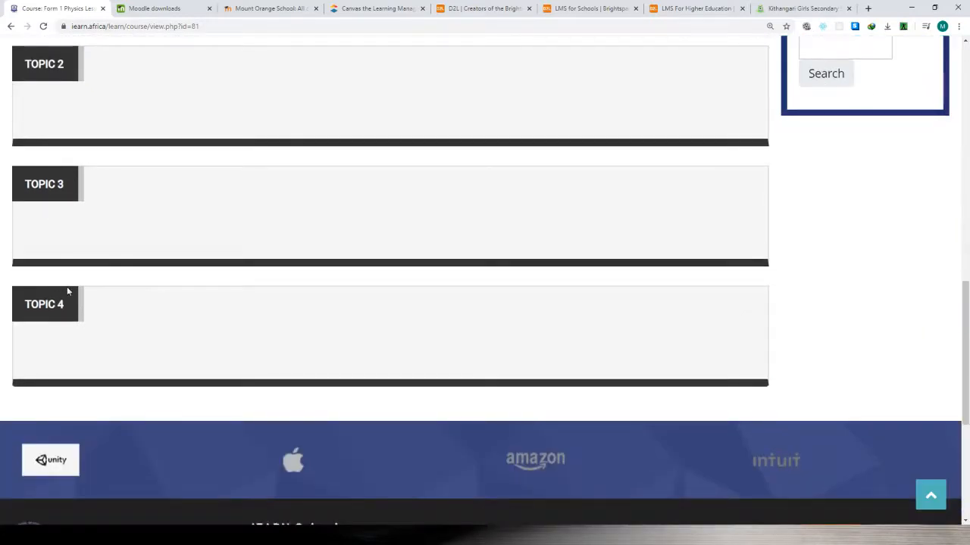
scroll(72, 291, up, 2)
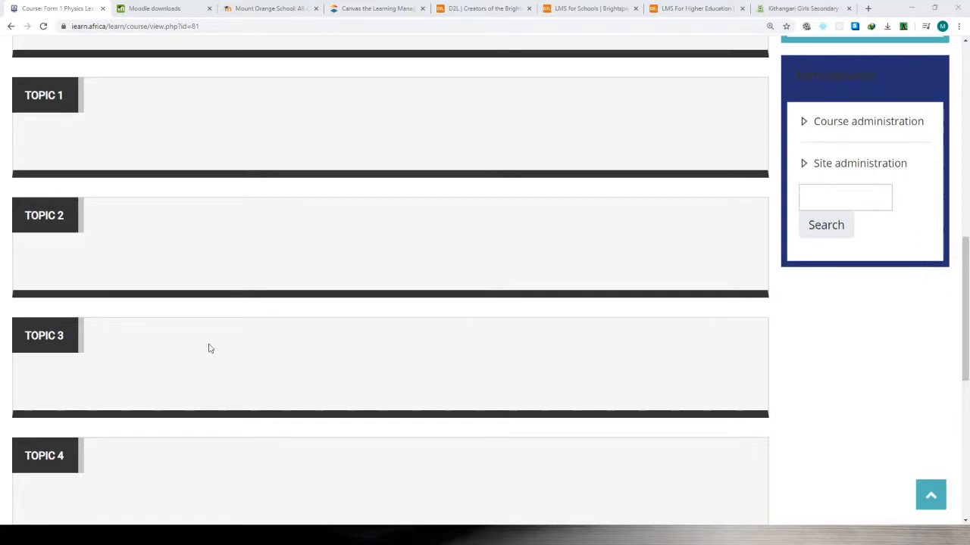
scroll(191, 347, up, 1)
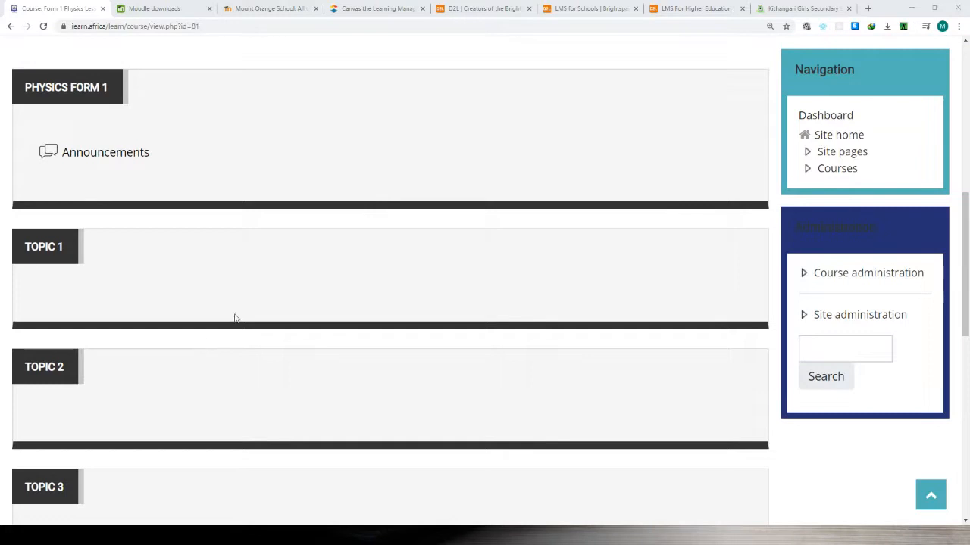
scroll(406, 291, up, 3)
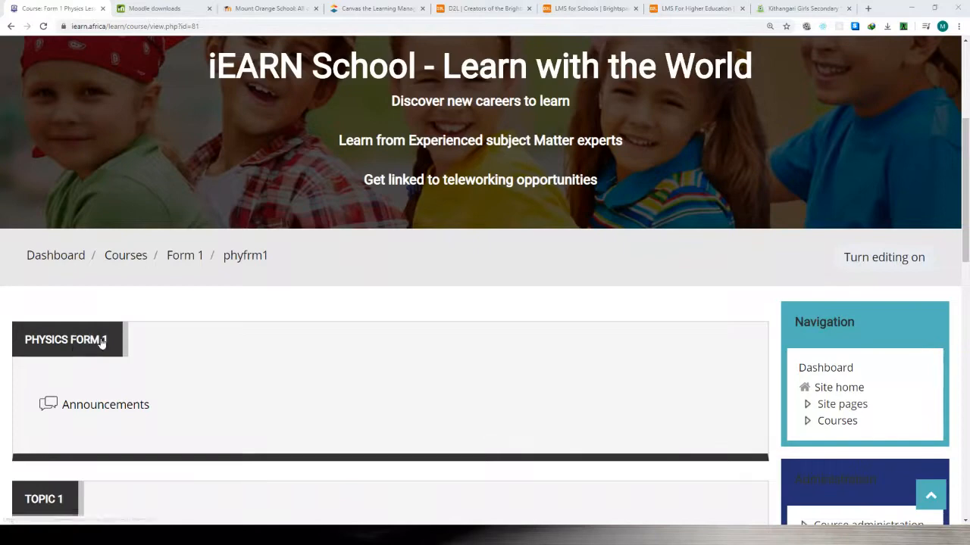
click(881, 259)
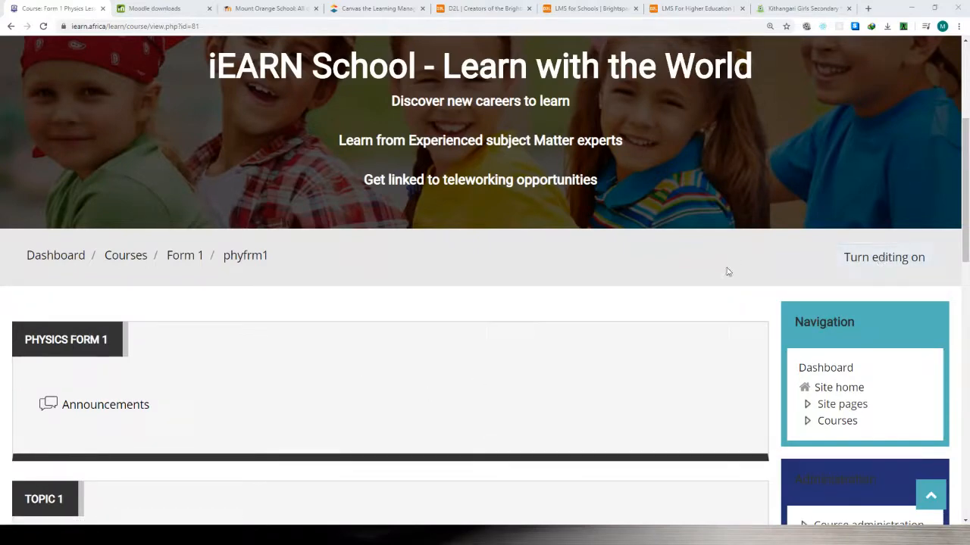
scroll(730, 273, up, 2)
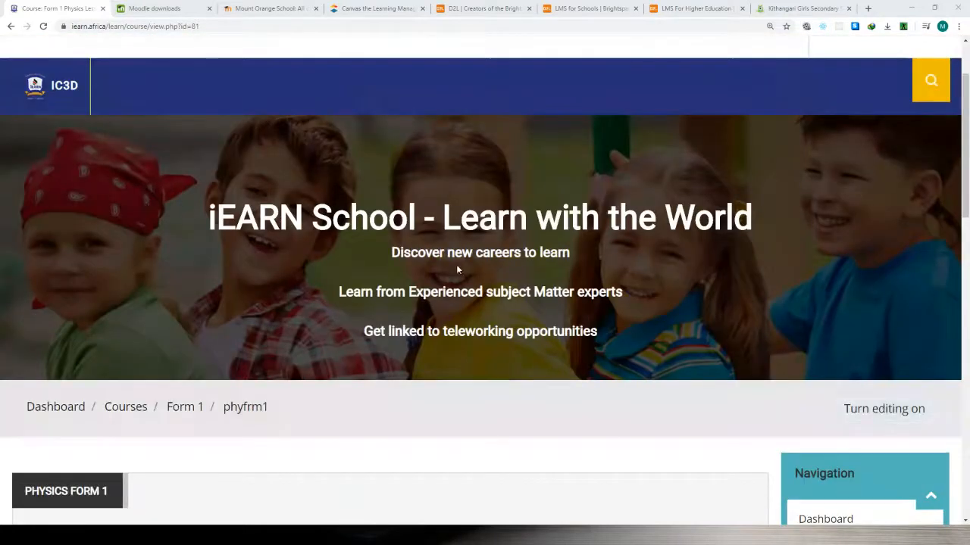
scroll(460, 268, down, 4)
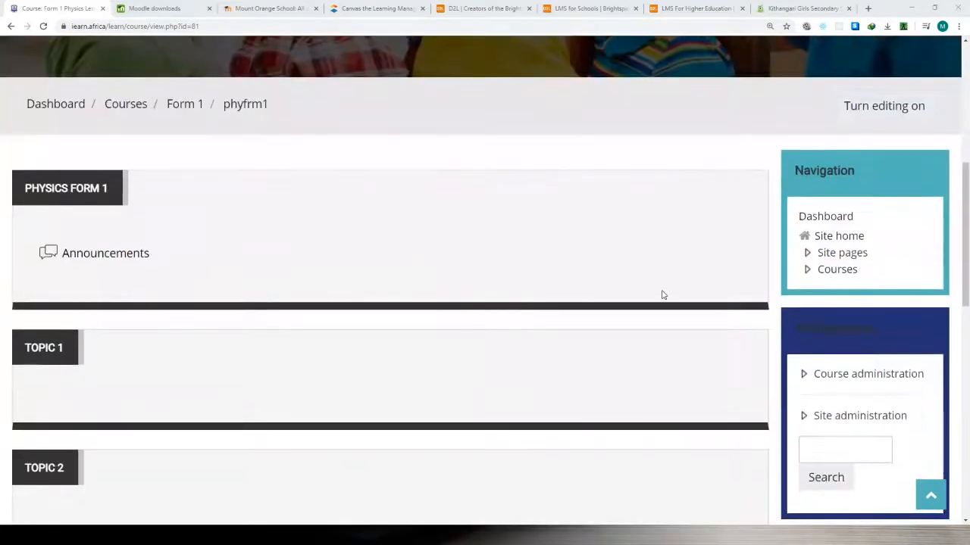
scroll(576, 358, up, 2)
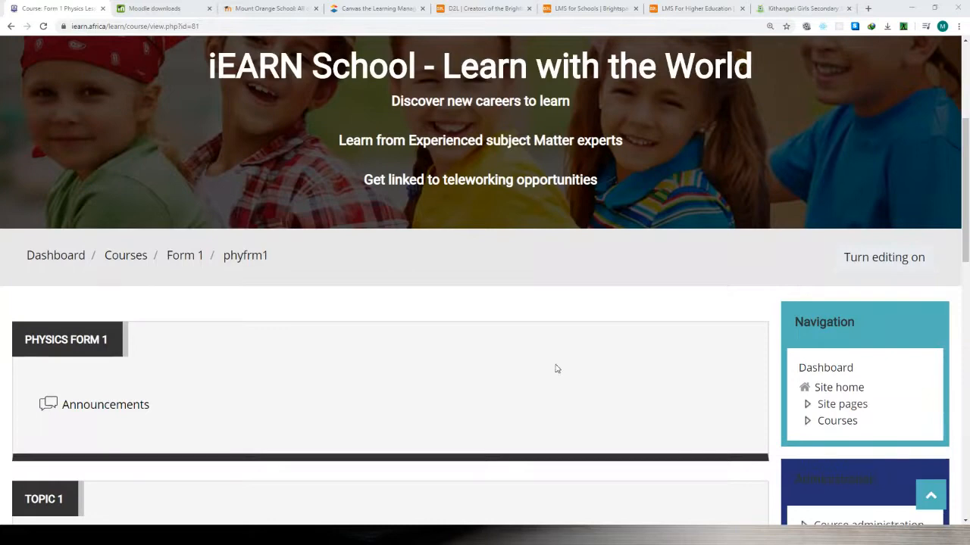
Switch to the Kithangari Girls Secondary School Learning Center site and look through the courses on its home page.
click(785, 9)
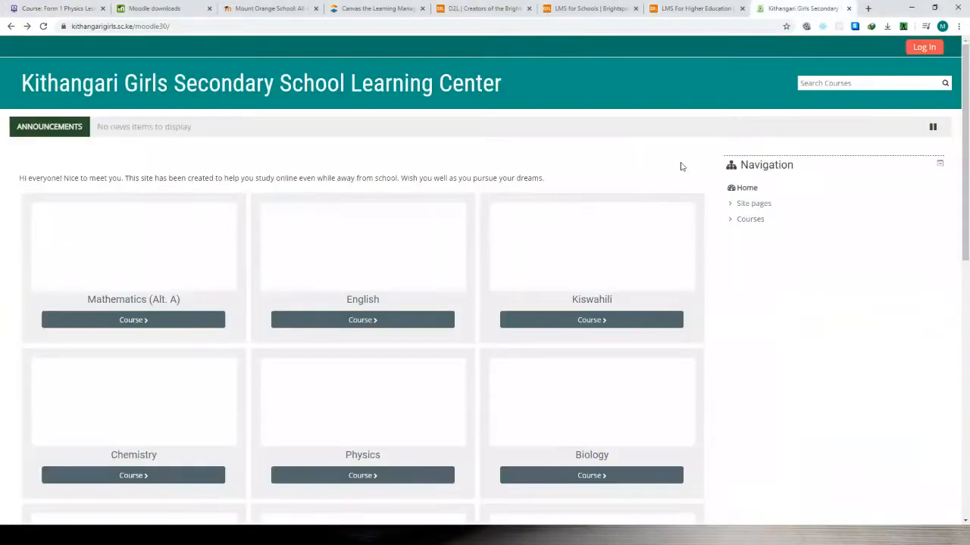
scroll(728, 197, down, 2)
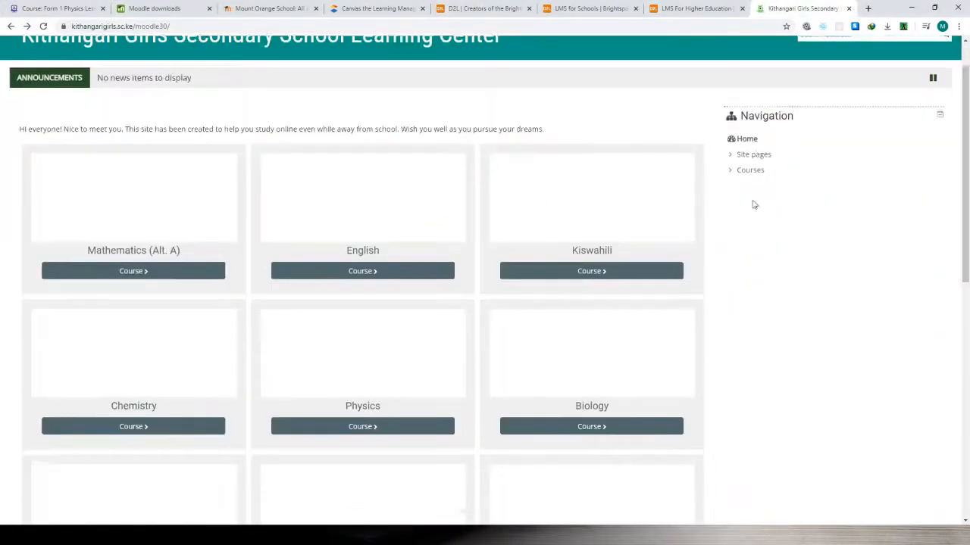
scroll(682, 219, down, 2)
scroll(642, 235, down, 2)
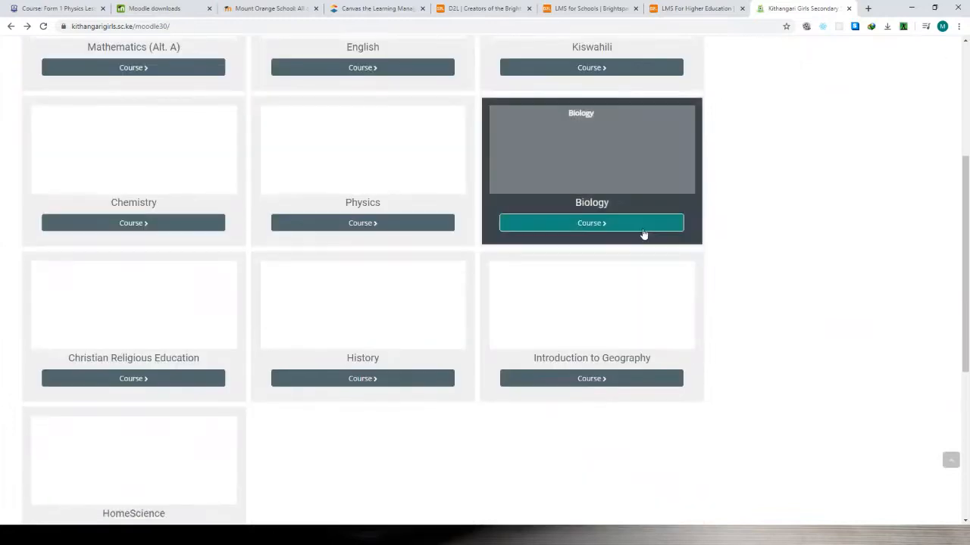
scroll(643, 234, up, 6)
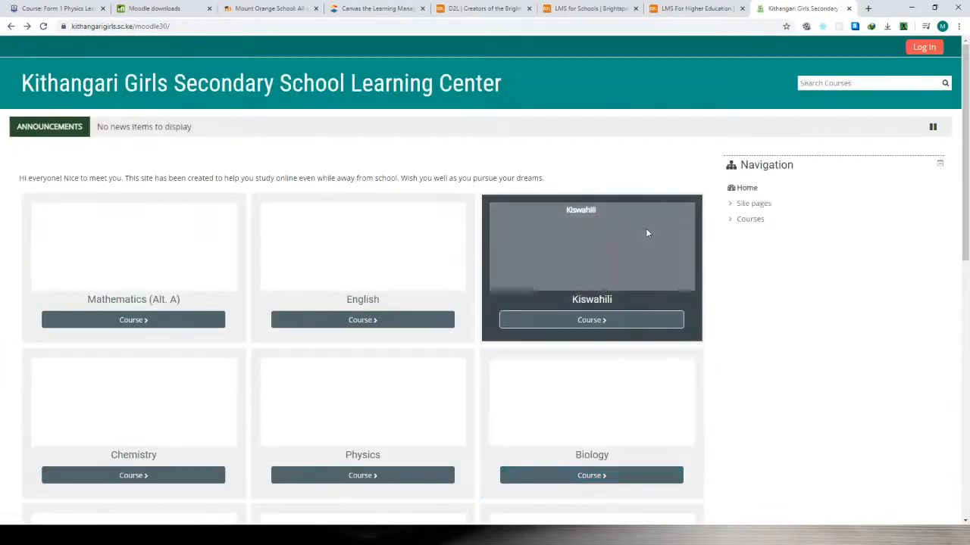
Return to the Form 1 physics course on the iEARN site and turn editing on.
click(53, 10)
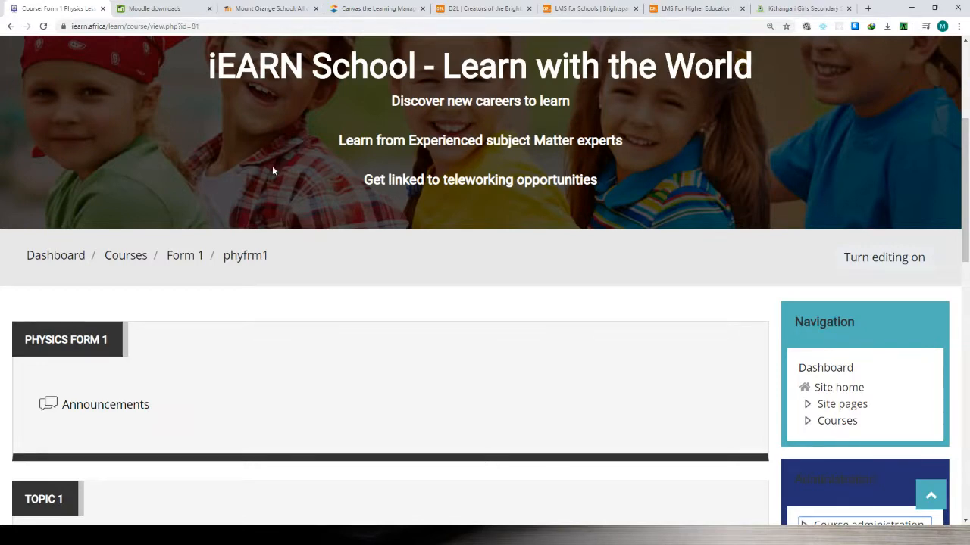
scroll(508, 318, down, 2)
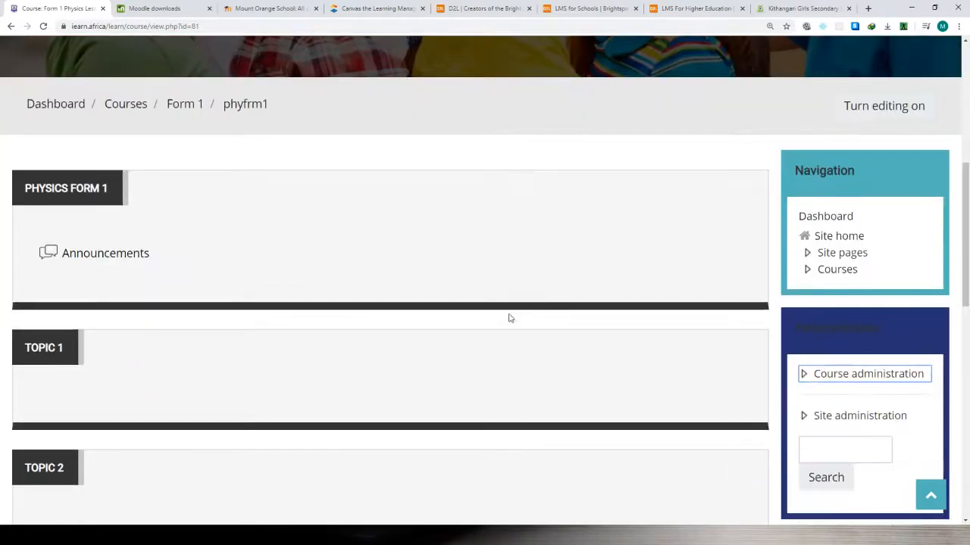
scroll(508, 318, up, 1)
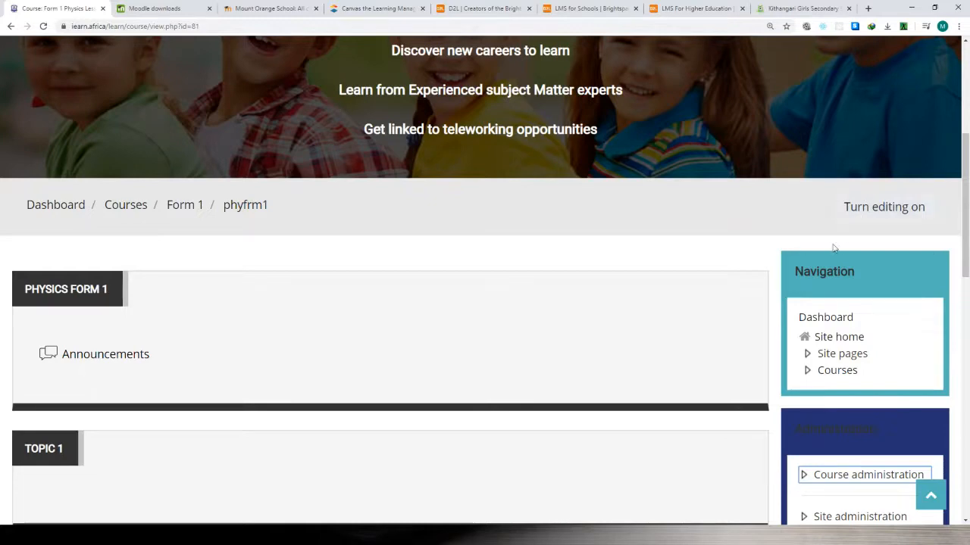
click(870, 215)
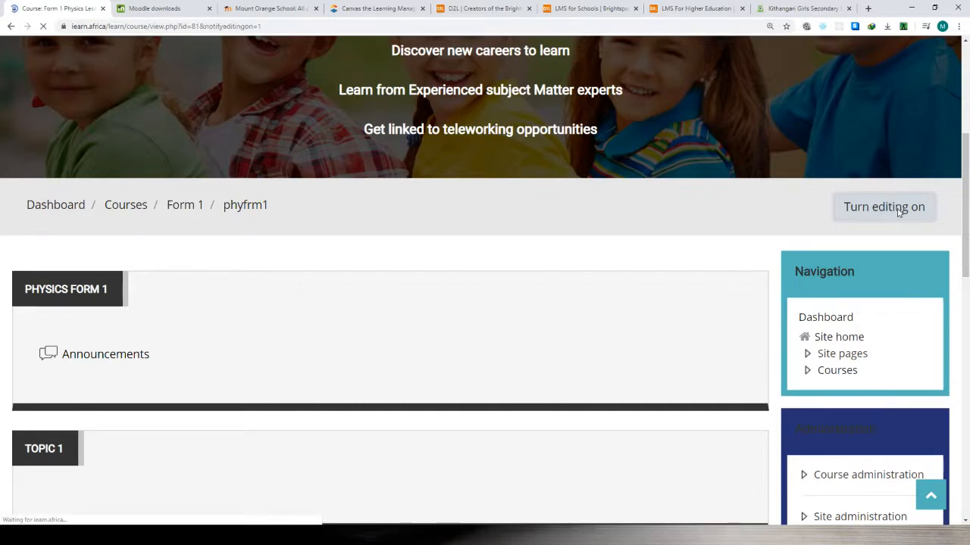
Move the Announcements forum from the PHYSICS FORM 1 section into Topic 1 and back again.
scroll(473, 231, down, 8)
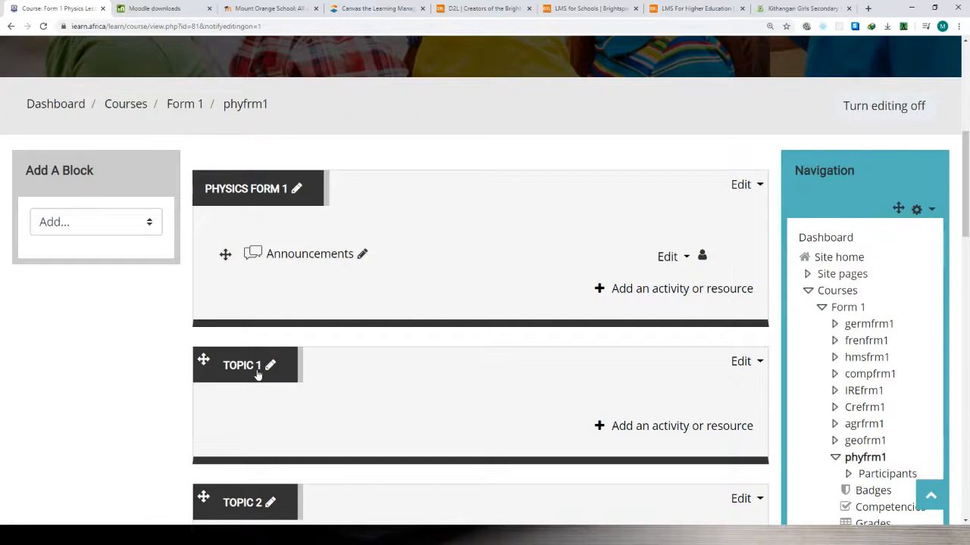
scroll(257, 375, down, 1)
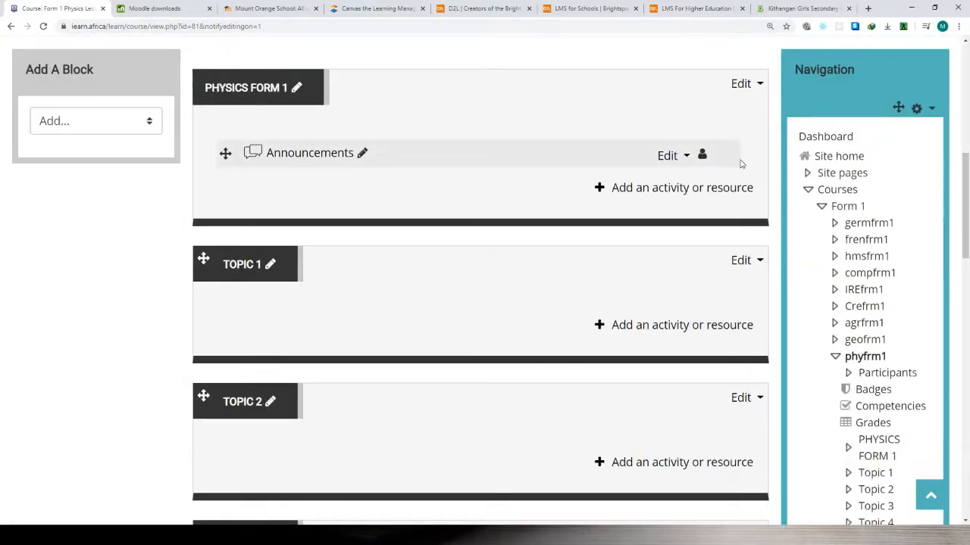
scroll(741, 164, up, 1)
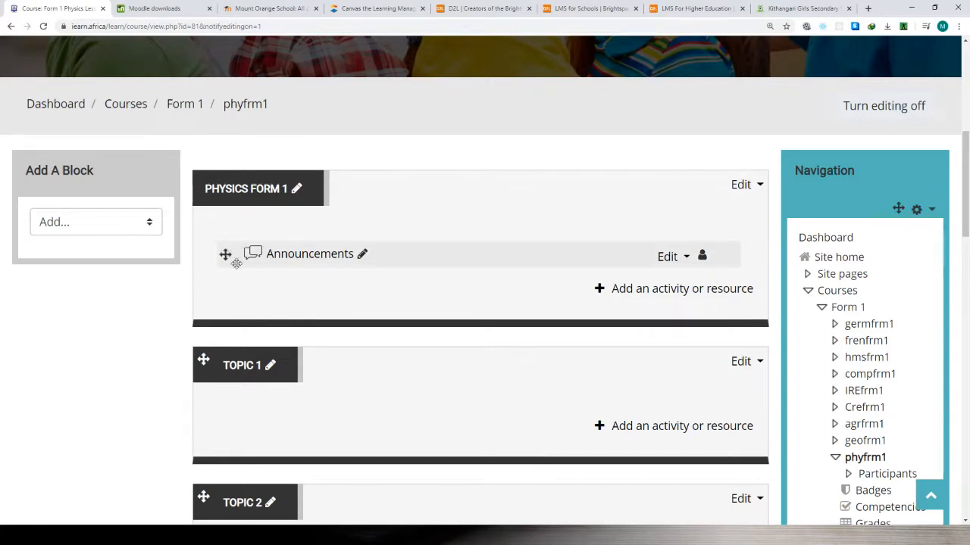
drag(227, 256, 220, 409)
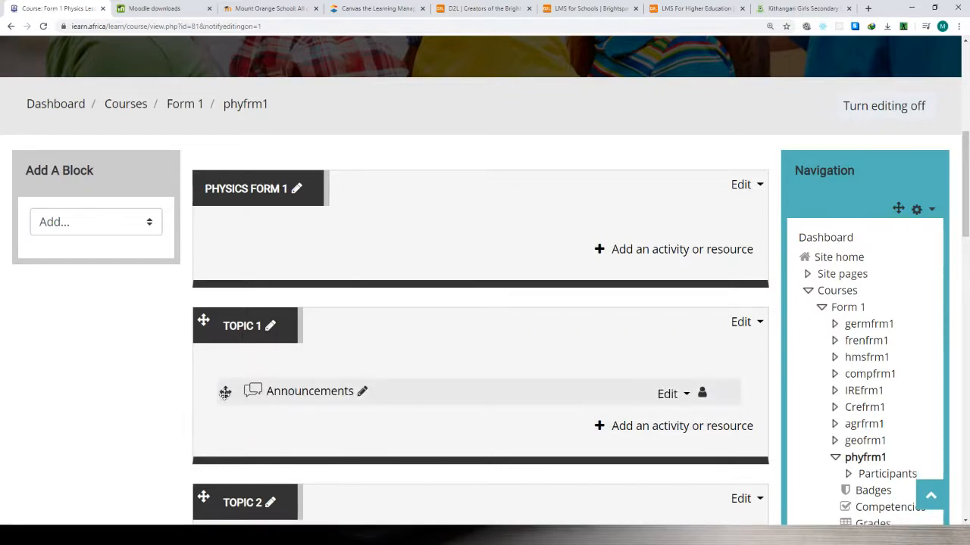
drag(225, 391, 225, 365)
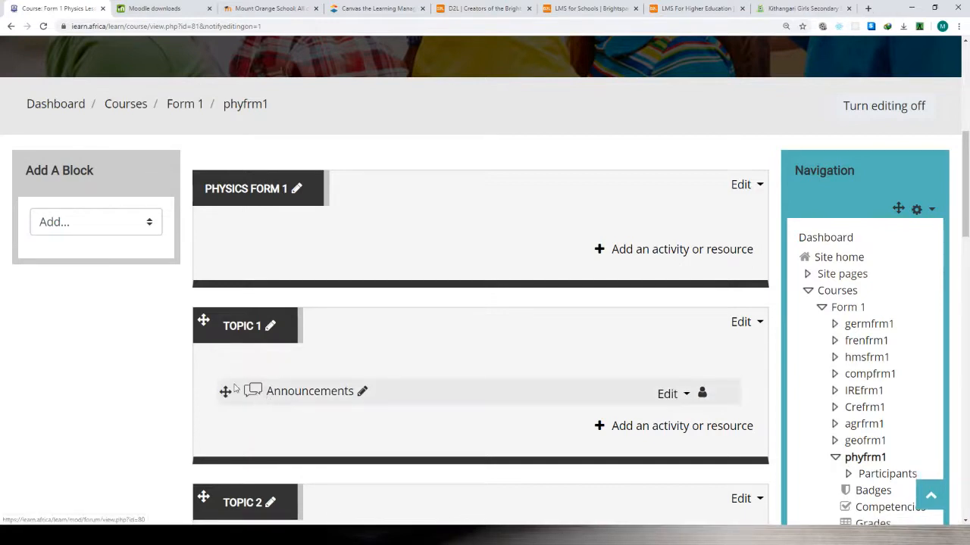
drag(225, 392, 238, 231)
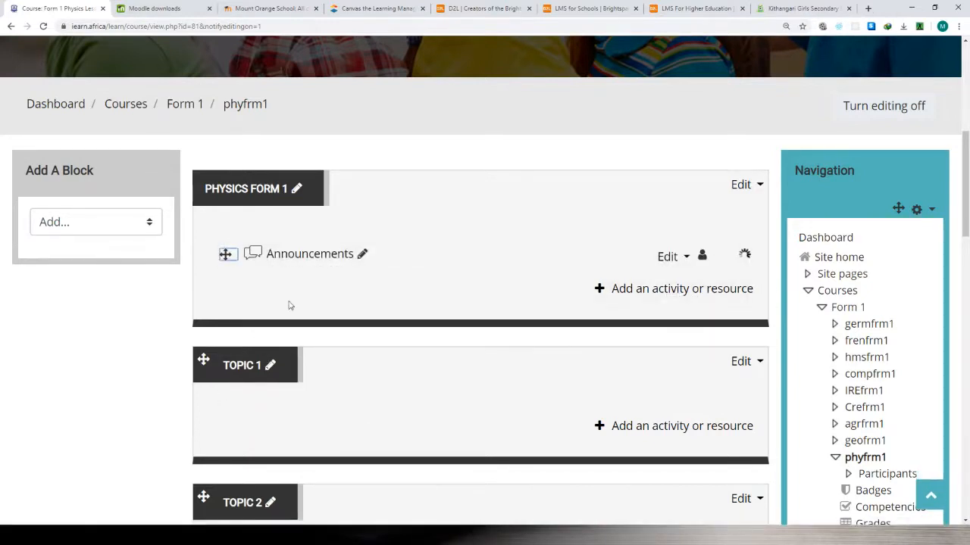
Examine the editing options offered for the Announcements forum and close them without choosing one.
click(685, 258)
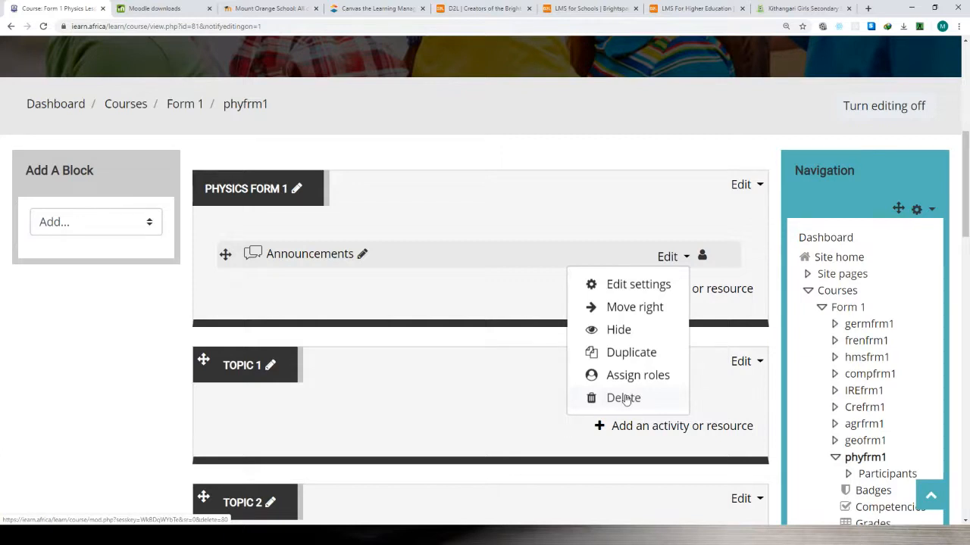
click(489, 202)
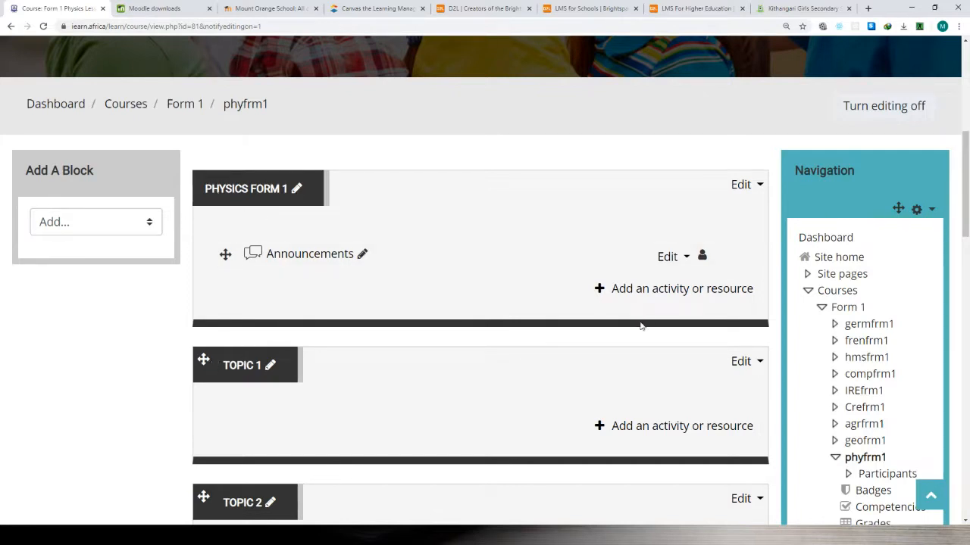
Enlarge the course page to 175% zoom.
right_click(600, 289)
click(572, 280)
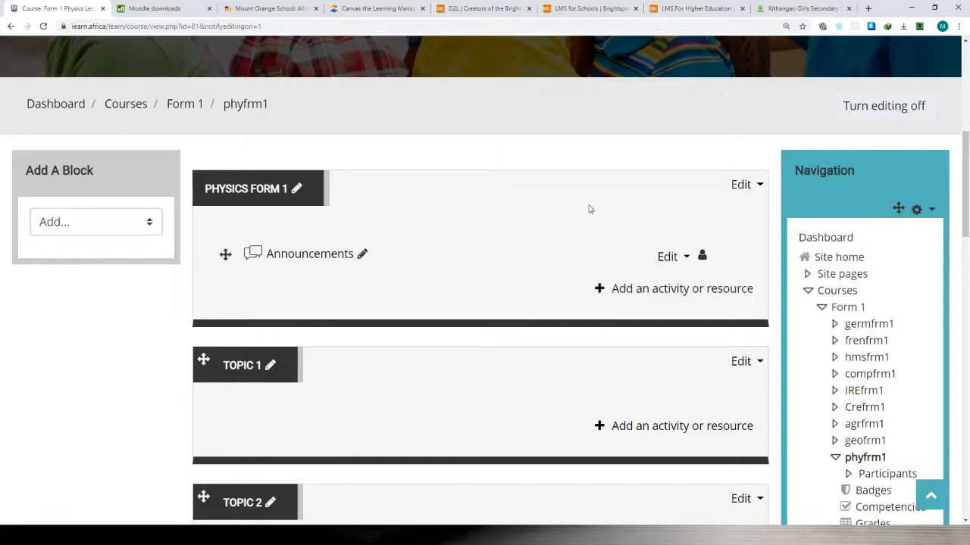
click(959, 28)
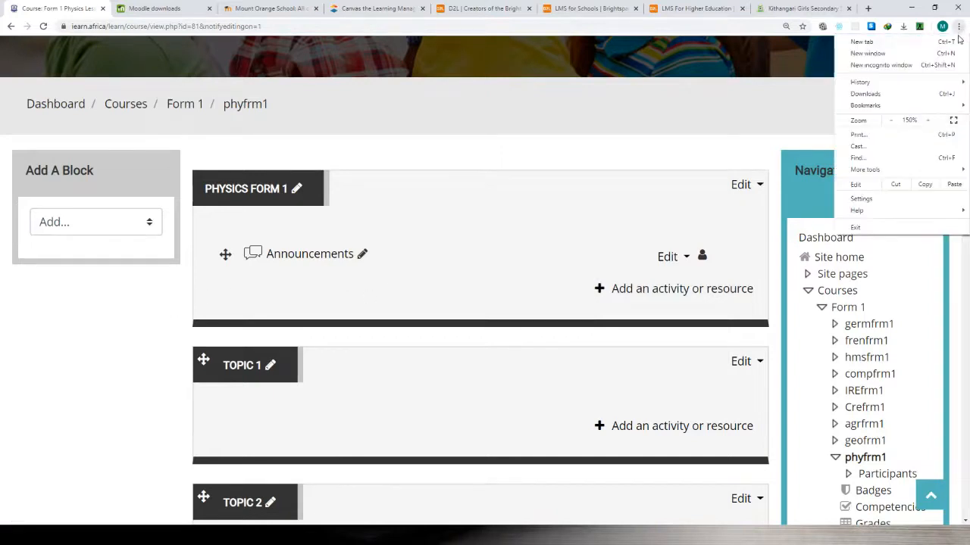
click(930, 121)
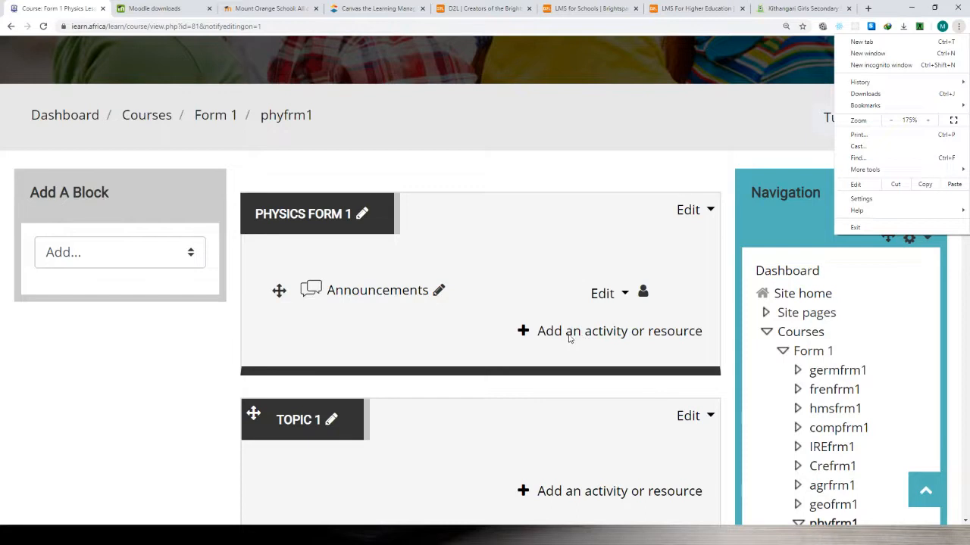
click(549, 316)
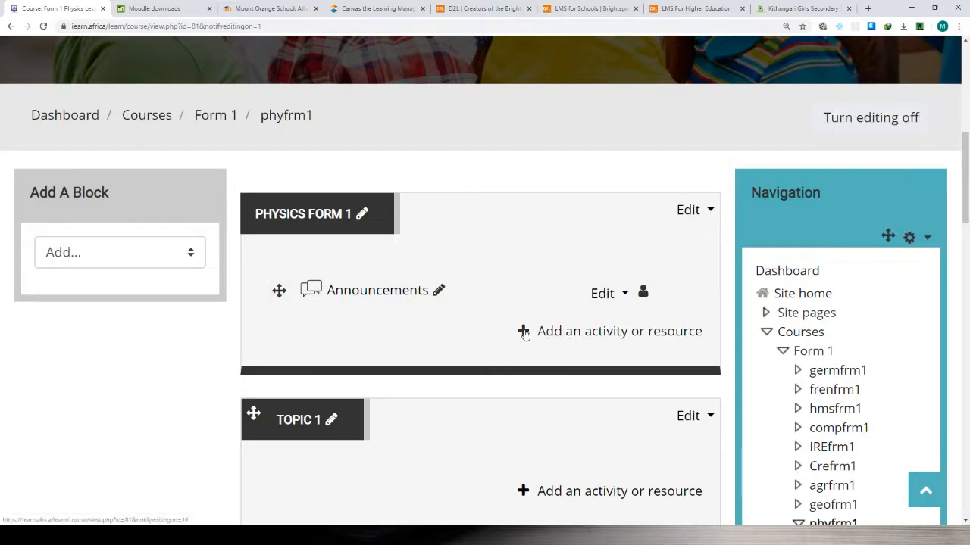
Open the activity and resource chooser for the PHYSICS FORM 1 section and look through the available activities.
click(569, 336)
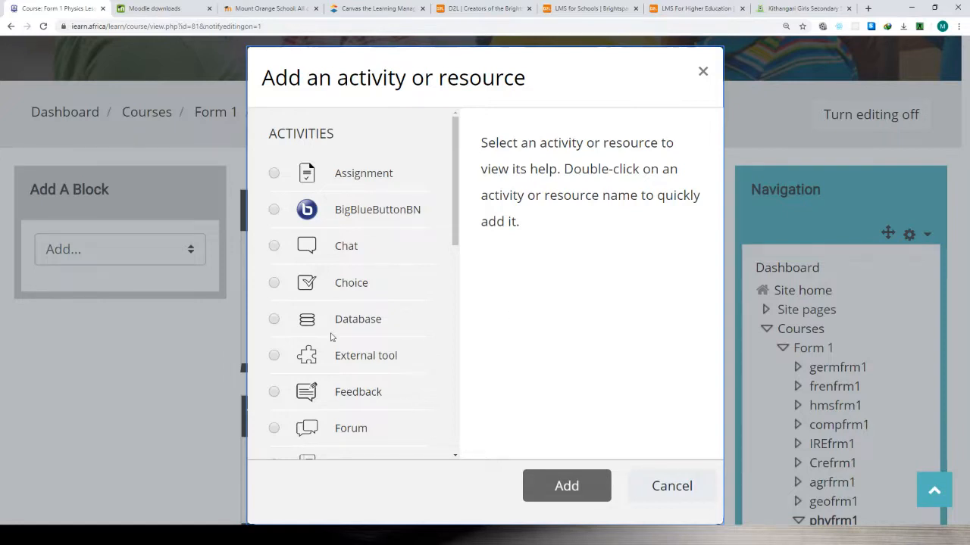
scroll(347, 305, down, 3)
scroll(347, 304, down, 5)
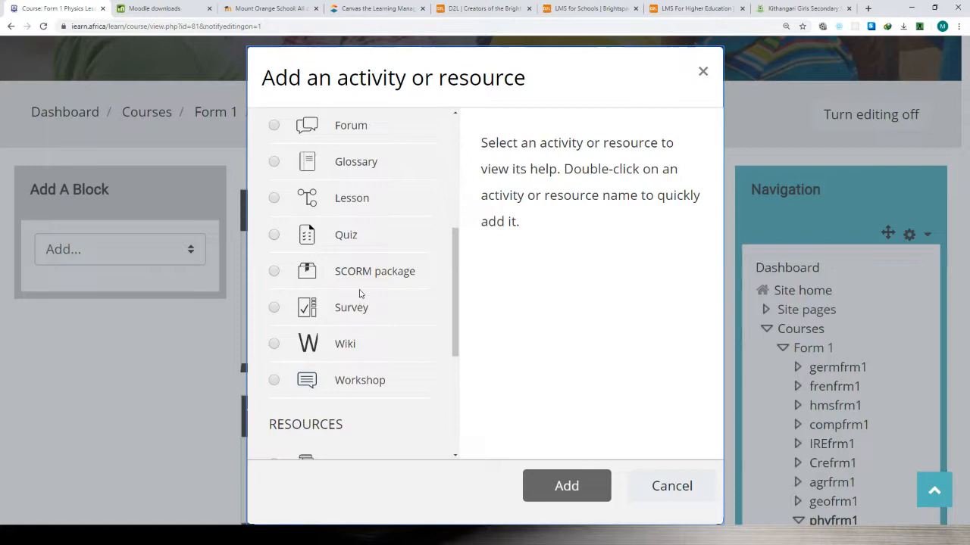
scroll(361, 296, up, 7)
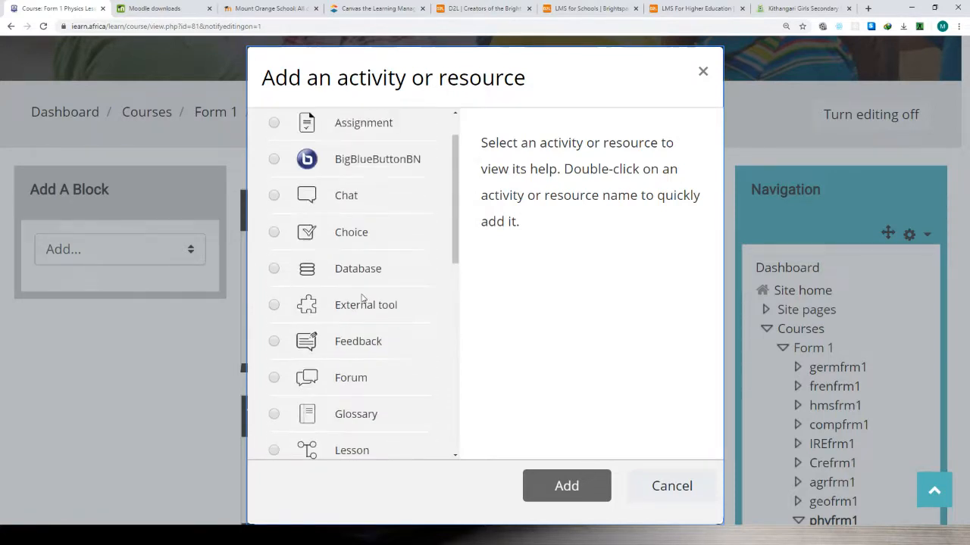
scroll(363, 299, up, 1)
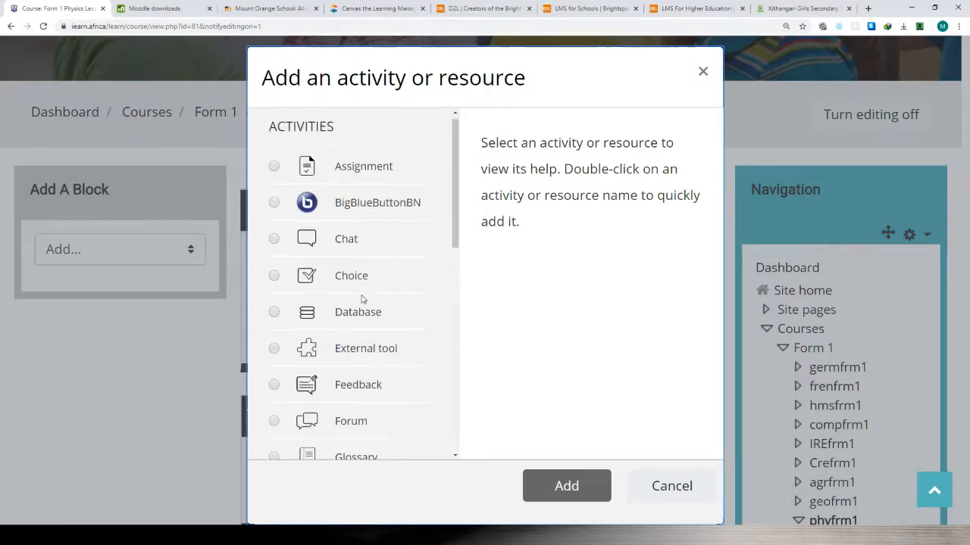
scroll(361, 296, down, 4)
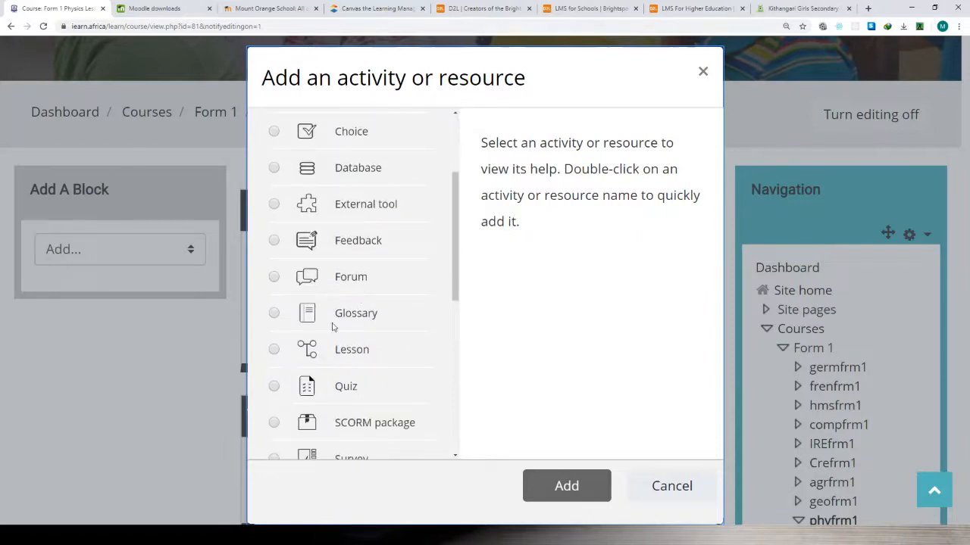
scroll(330, 321, down, 1)
scroll(329, 318, up, 2)
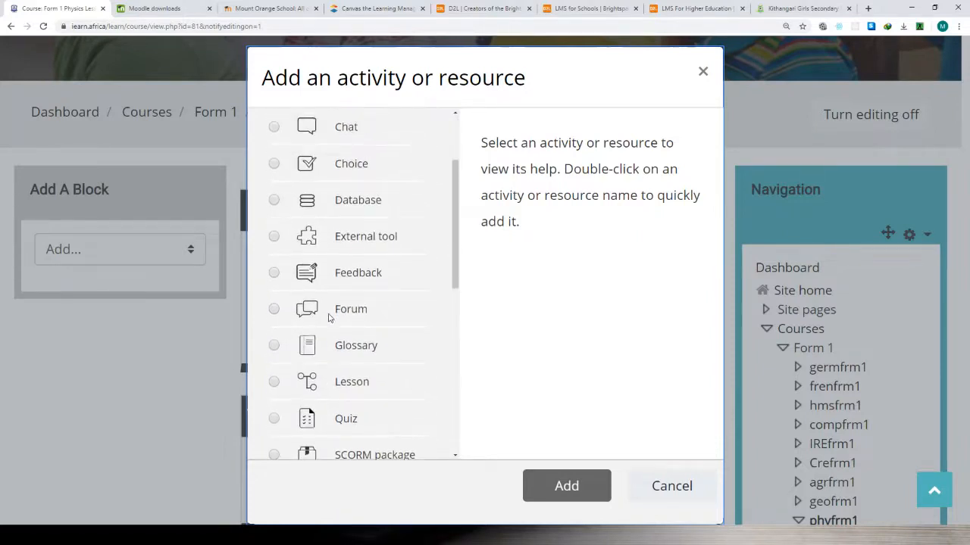
scroll(329, 318, up, 2)
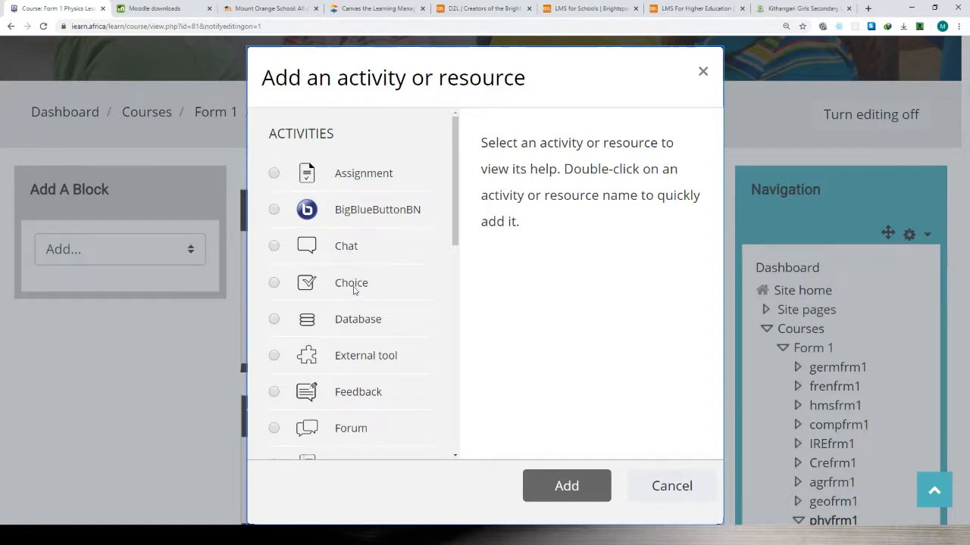
Choose the File resource and start adding it to the PHYSICS FORM 1 section.
scroll(364, 329, down, 2)
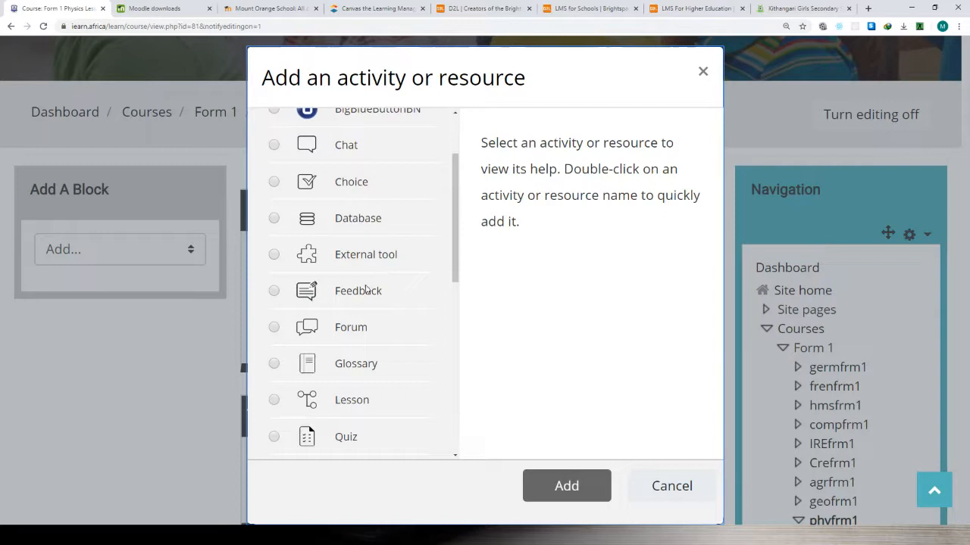
scroll(365, 290, down, 5)
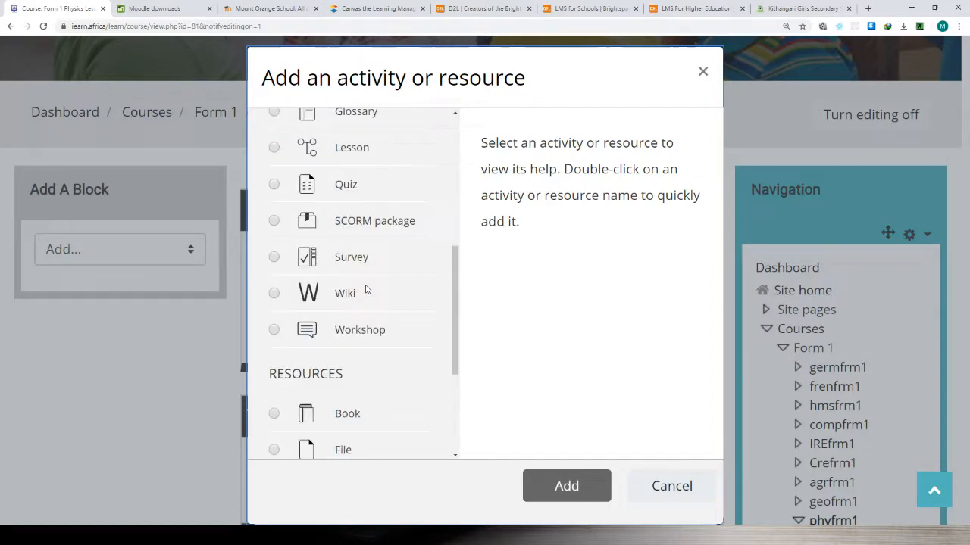
scroll(350, 293, down, 3)
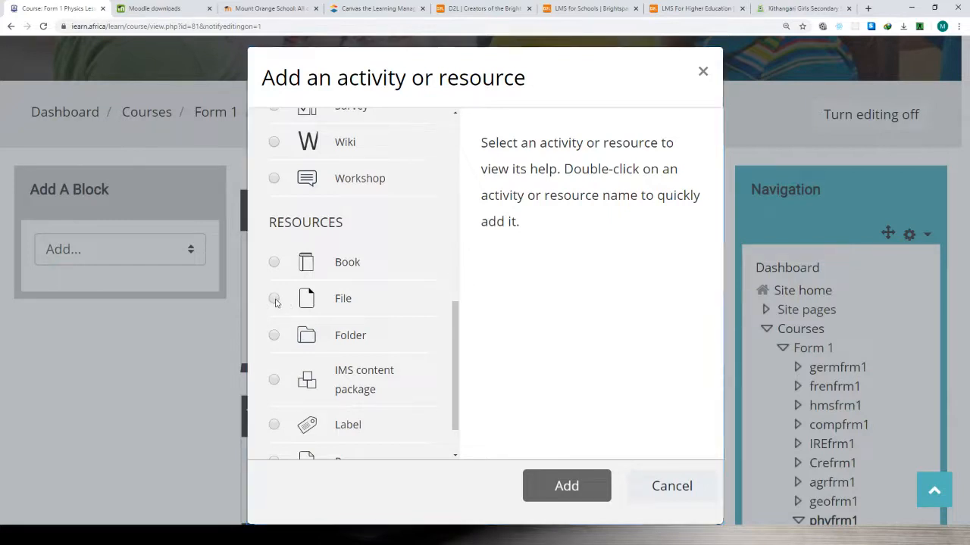
click(274, 300)
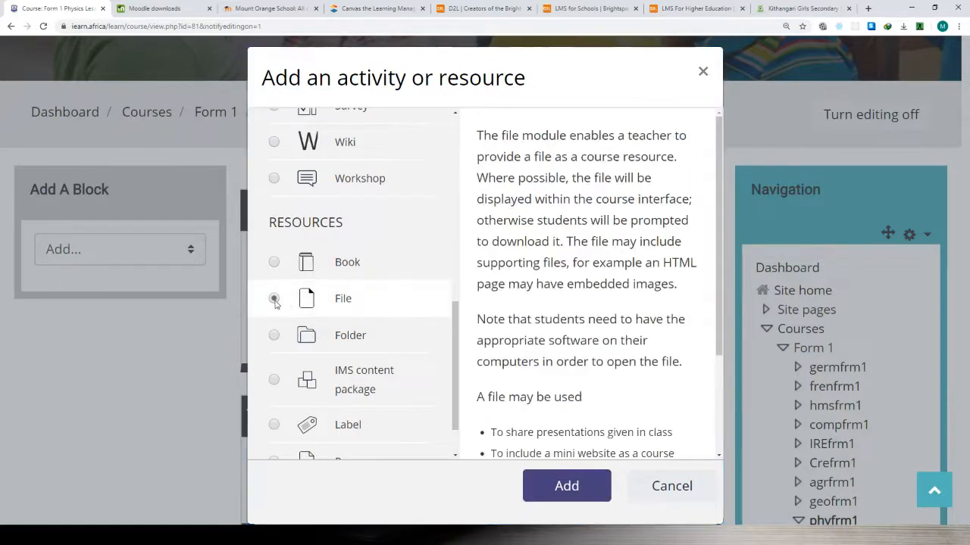
click(573, 487)
click(564, 490)
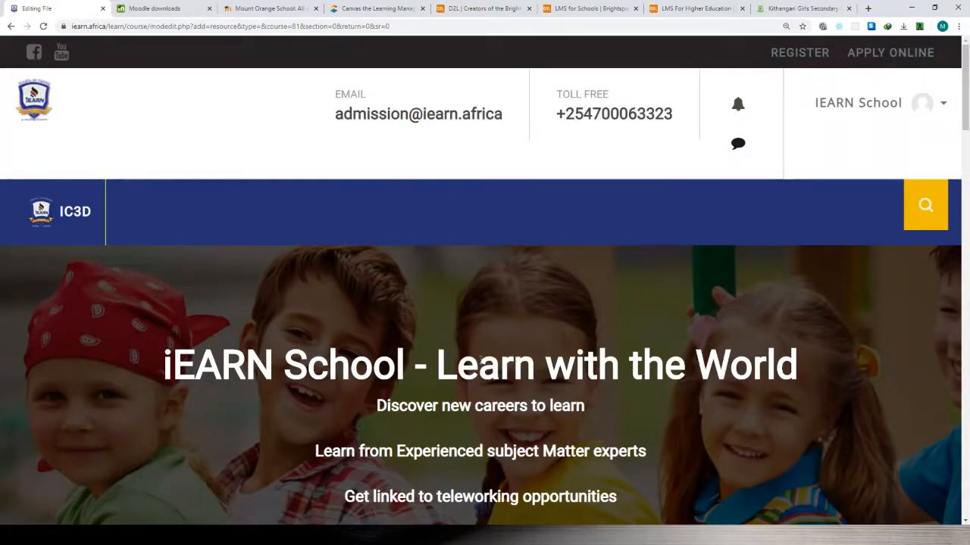
Name the new file resource "syllabus" and leave its description empty.
scroll(480, 361, down, 7)
scroll(481, 357, up, 1)
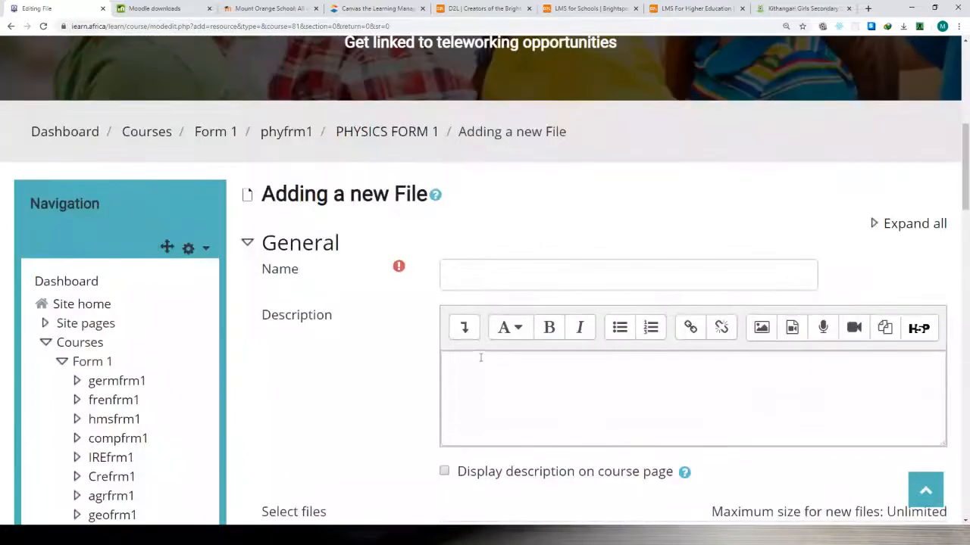
click(471, 276)
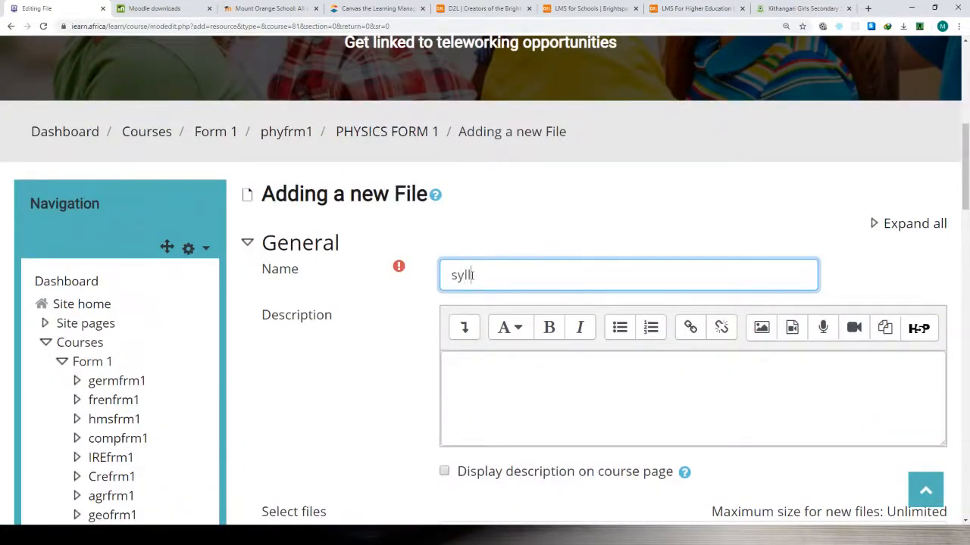
text(syllabus)
click(517, 381)
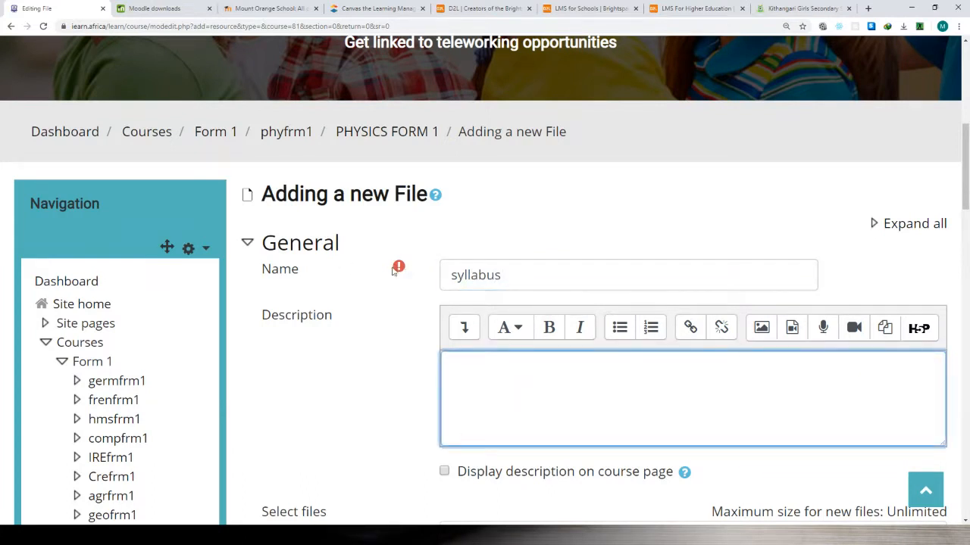
Look over the new file's settings, examining the Appearance display options and collapsing them again.
scroll(456, 372, down, 2)
scroll(456, 372, down, 5)
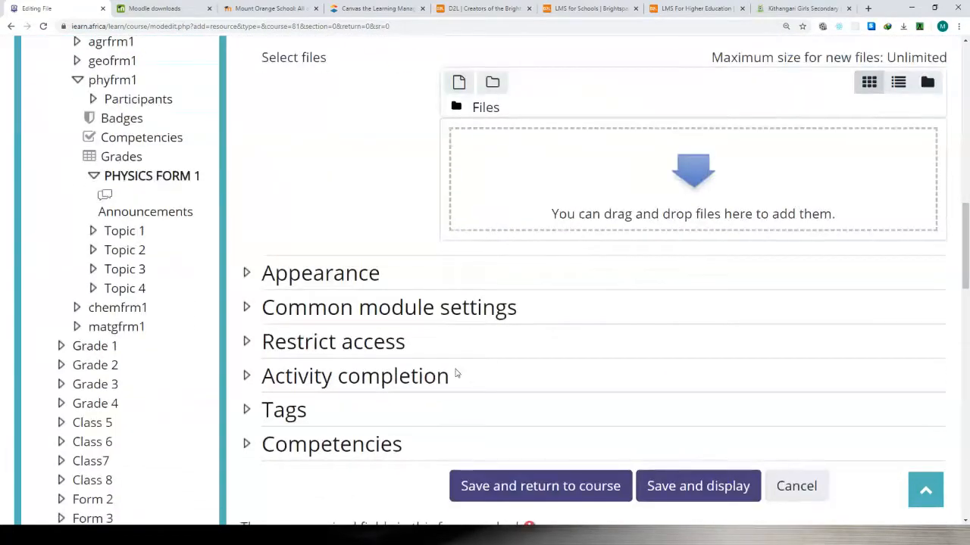
scroll(474, 392, up, 4)
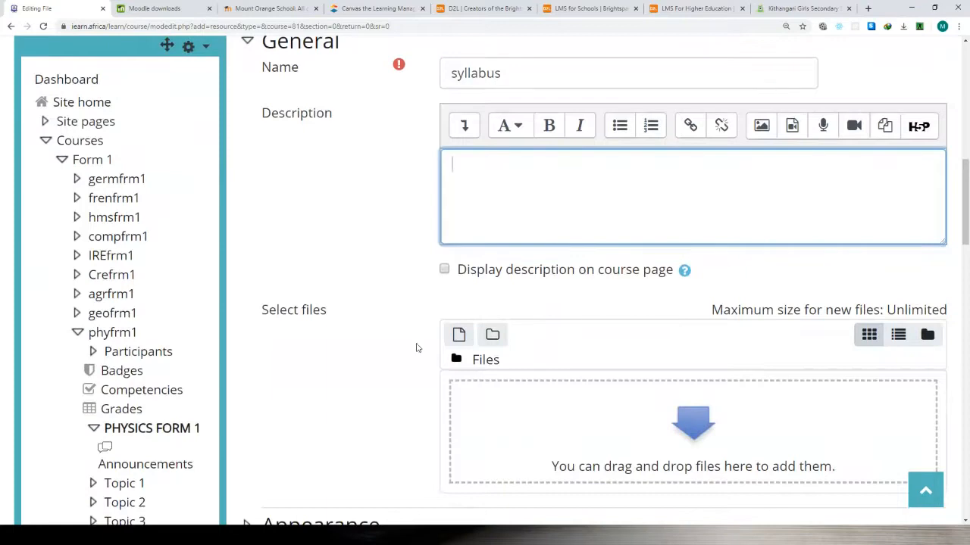
scroll(416, 348, down, 2)
click(245, 374)
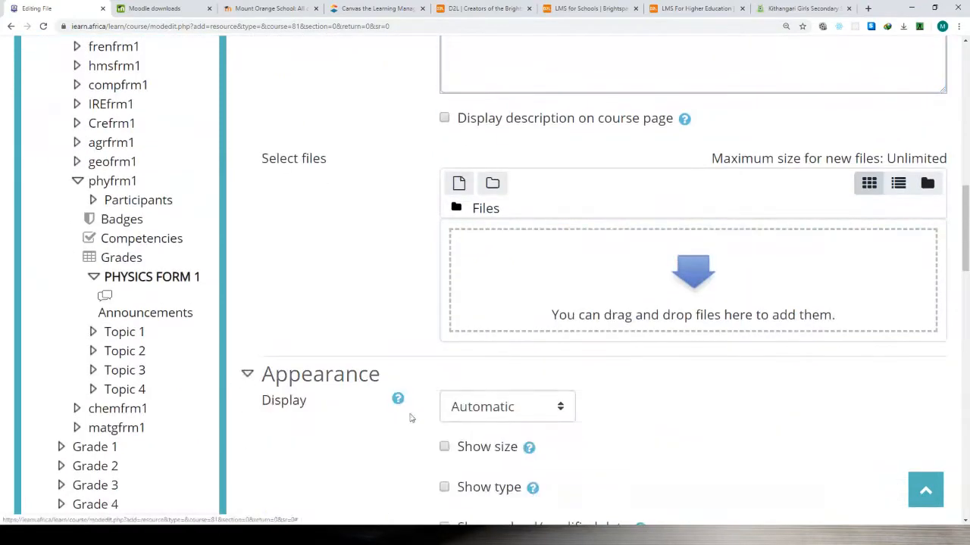
scroll(410, 418, down, 1)
scroll(465, 408, down, 1)
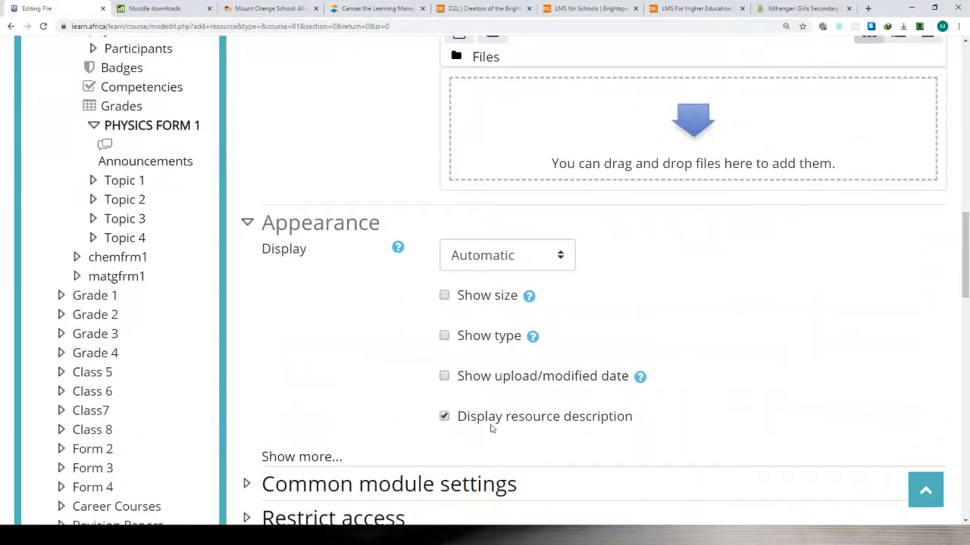
scroll(492, 429, down, 1)
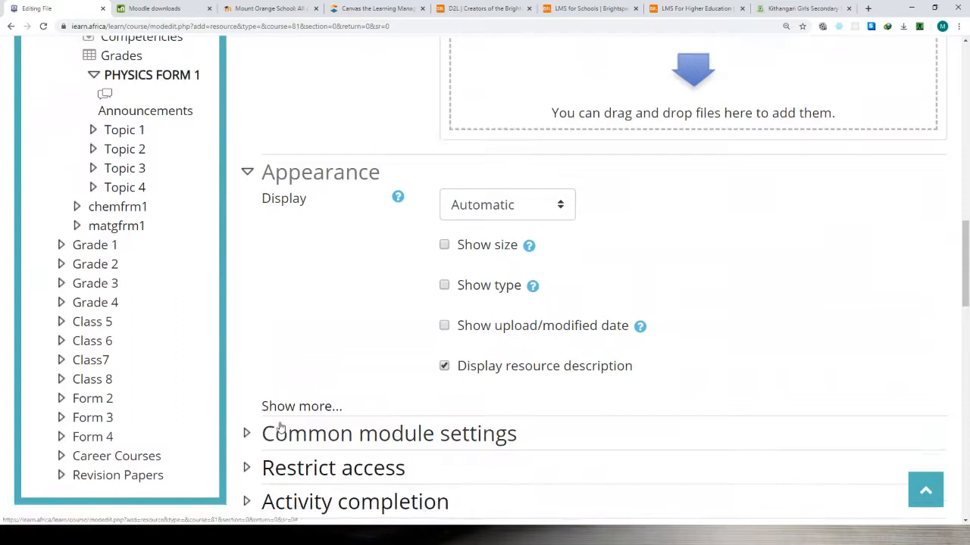
click(248, 172)
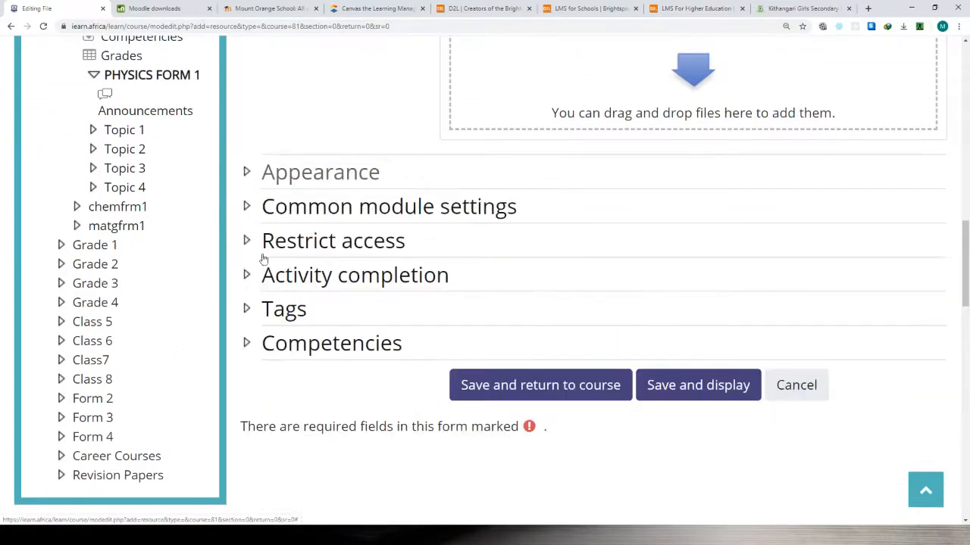
Expand the Restrict access settings and examine the access restriction options for the syllabus file.
click(248, 241)
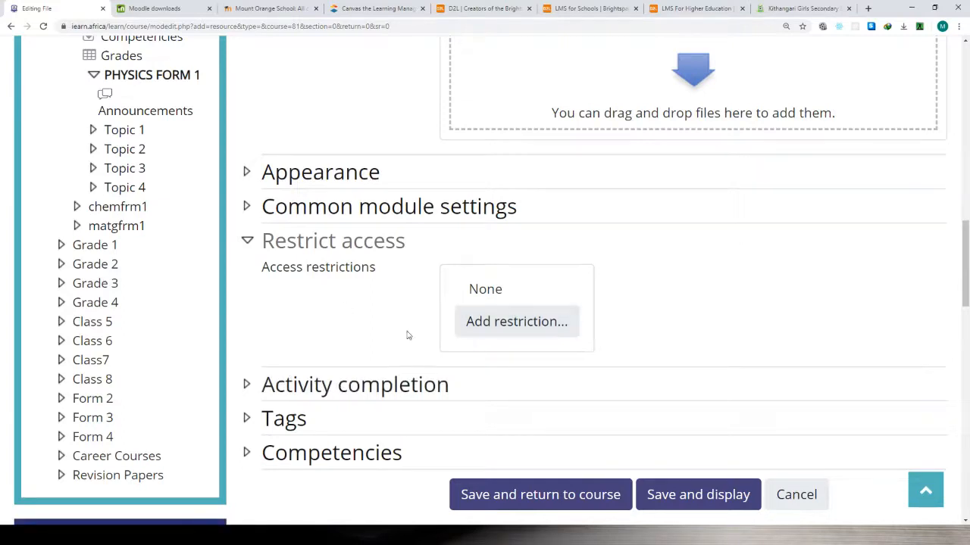
scroll(402, 345, down, 3)
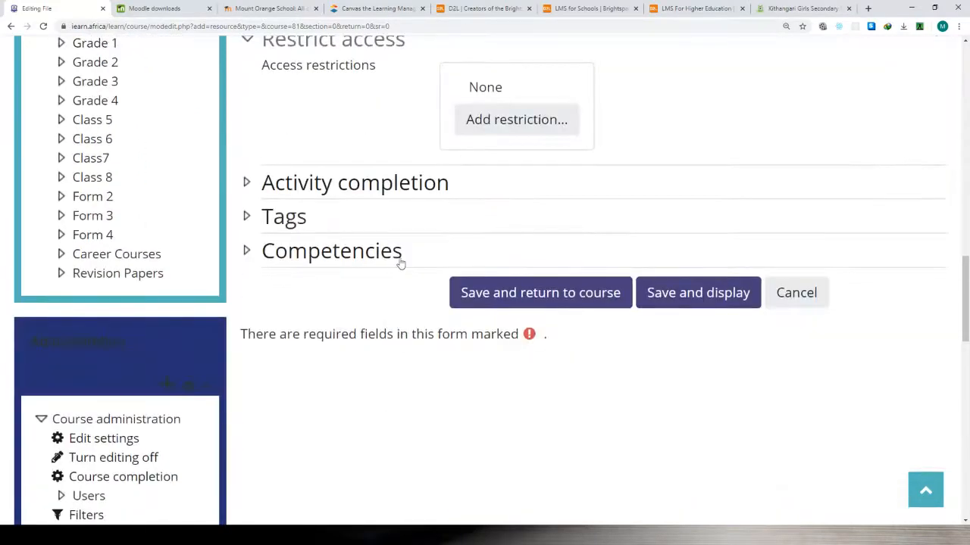
scroll(447, 275, up, 5)
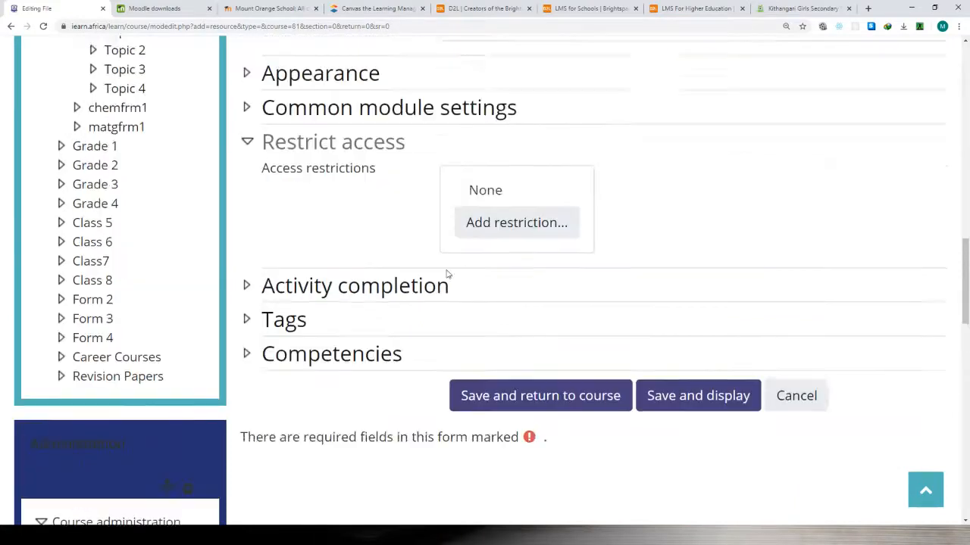
scroll(387, 206, up, 5)
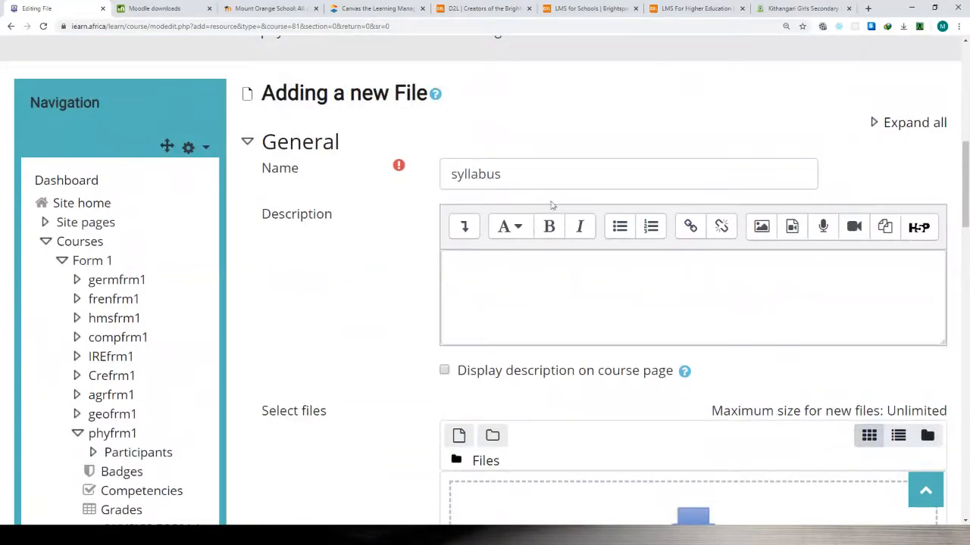
Start uploading a file from the computer into the syllabus resource's Select files area.
scroll(552, 205, down, 1)
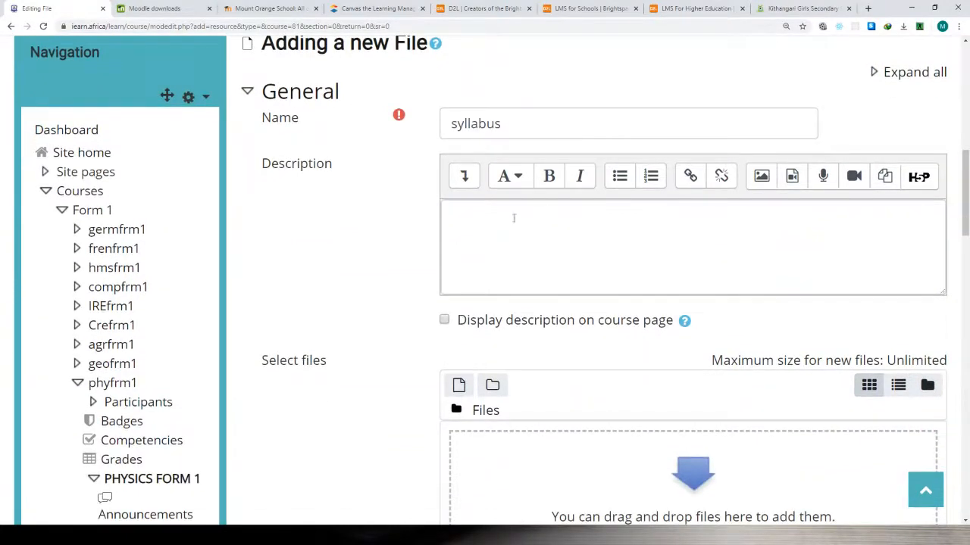
scroll(514, 218, down, 2)
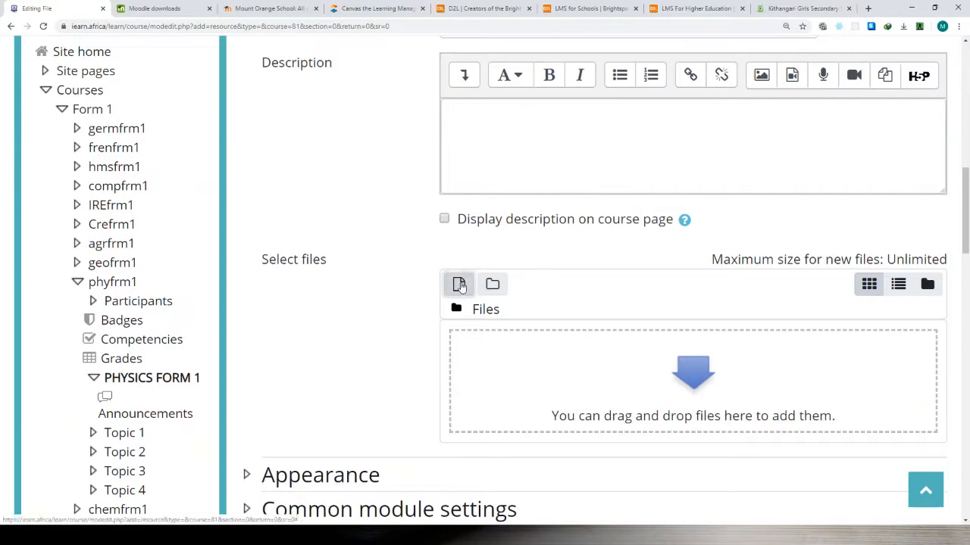
click(460, 285)
click(123, 212)
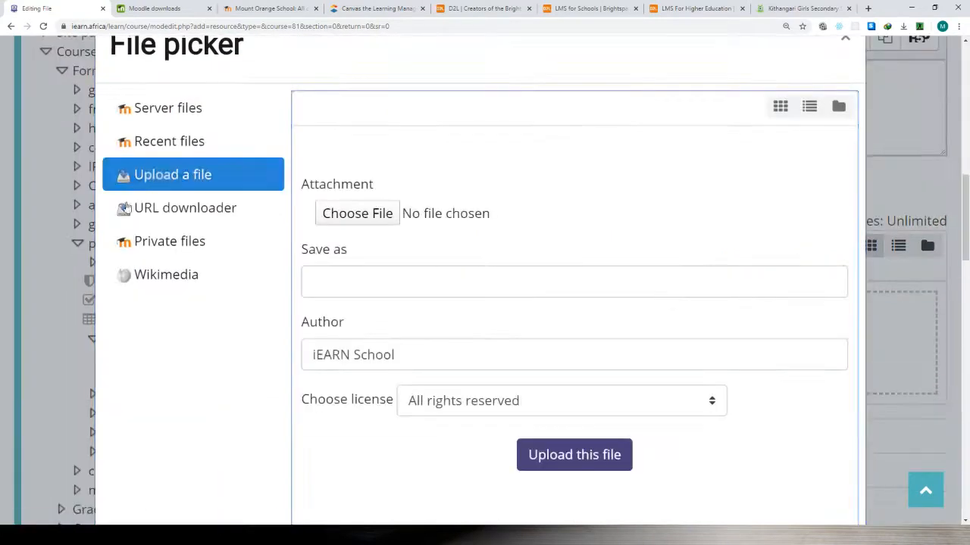
click(342, 215)
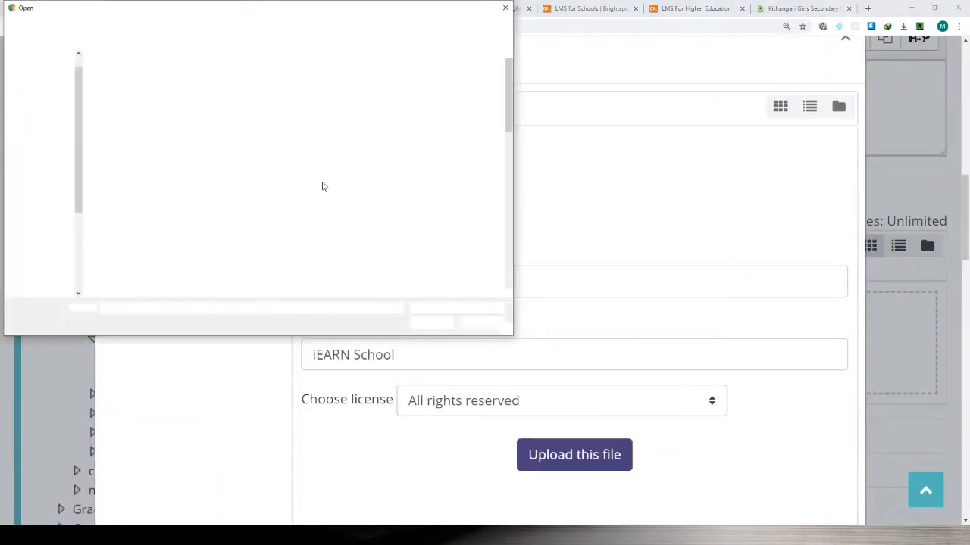
Pick the document "AGRI BUSINESS SYLLABUS LEVEL I & II" from the books folder and upload it to the syllabus resource.
scroll(244, 242, down, 4)
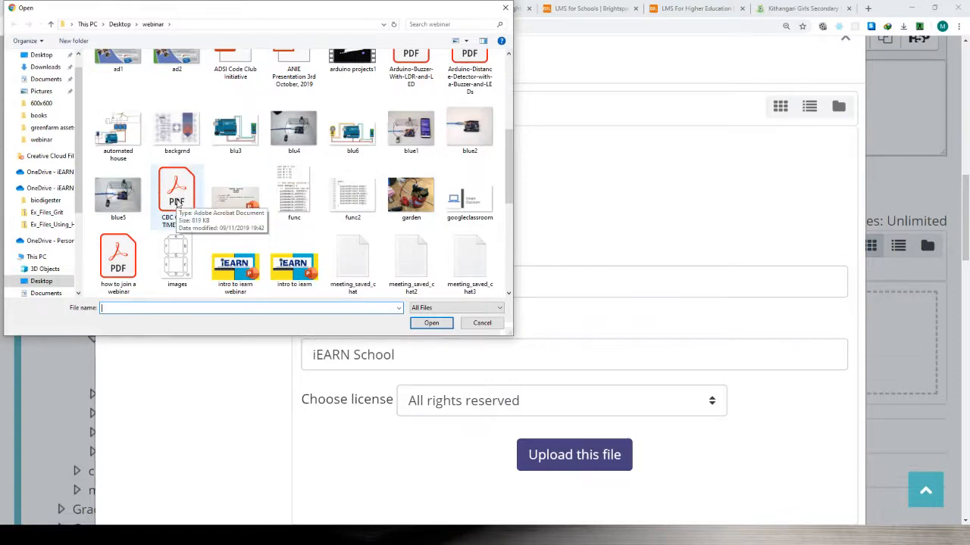
scroll(177, 203, up, 3)
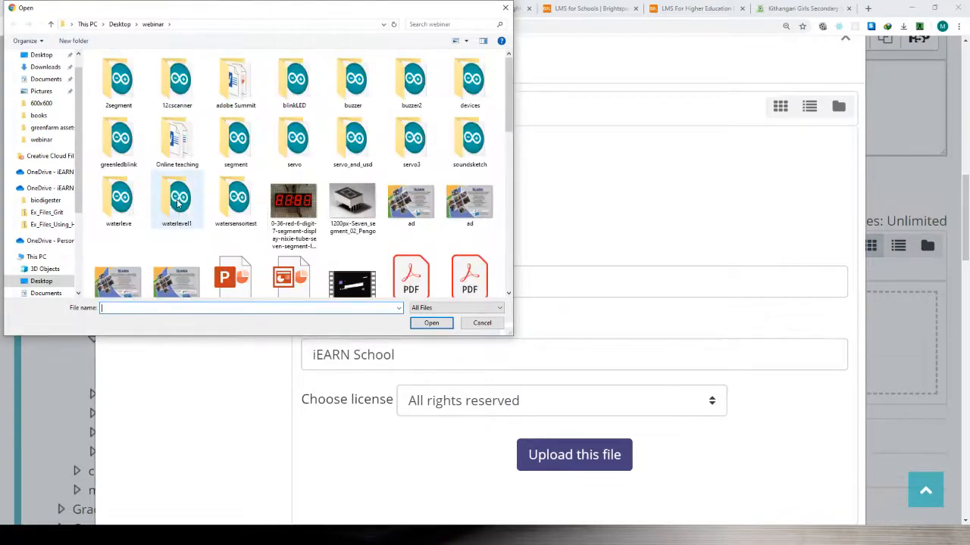
click(32, 119)
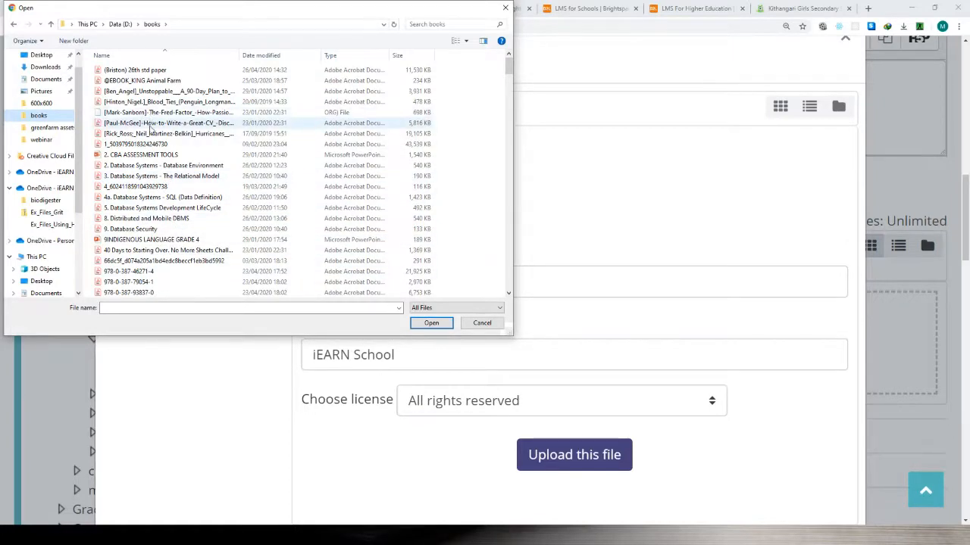
scroll(167, 189, down, 3)
scroll(170, 195, down, 10)
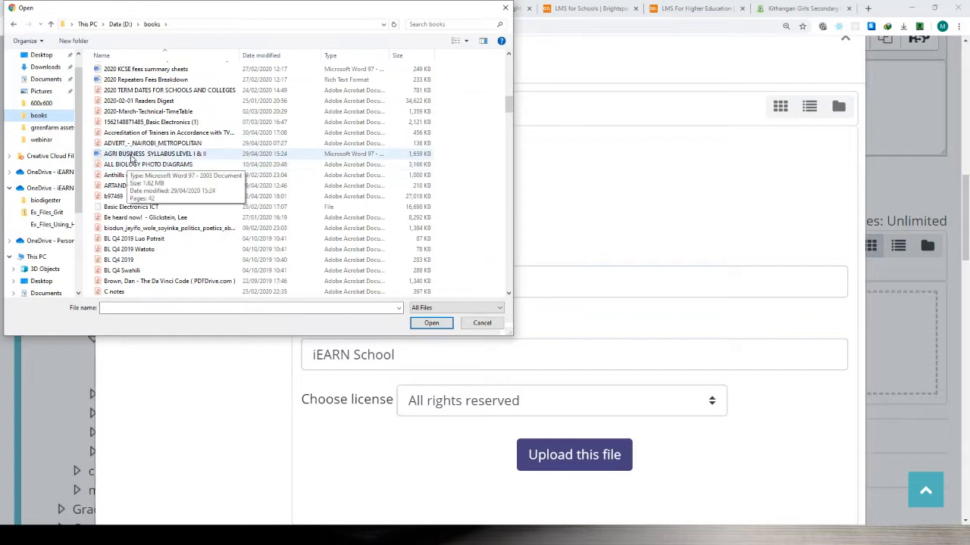
click(136, 159)
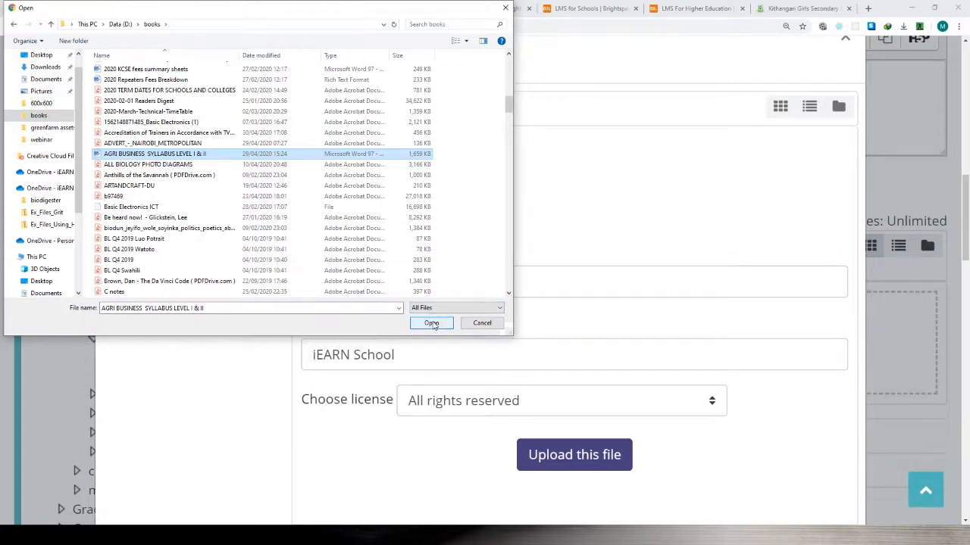
click(431, 324)
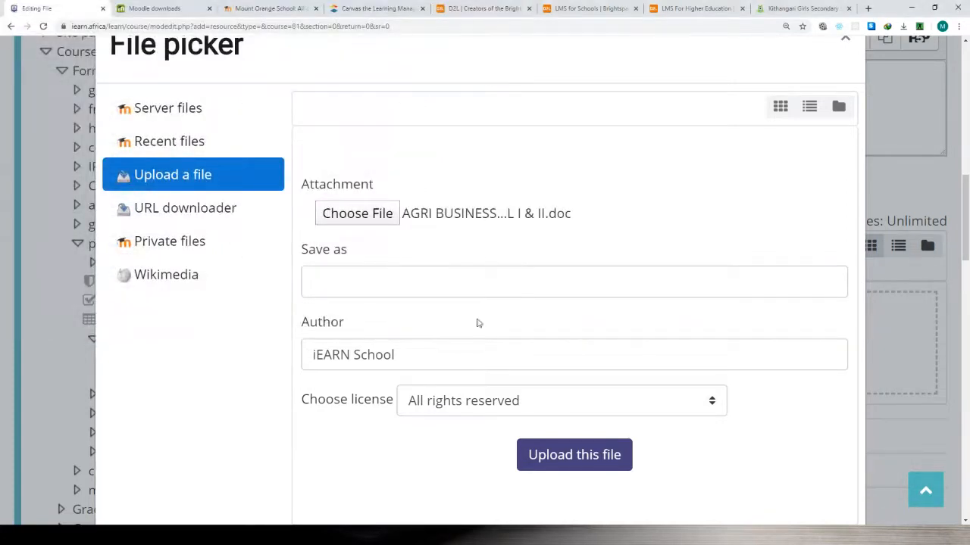
click(565, 455)
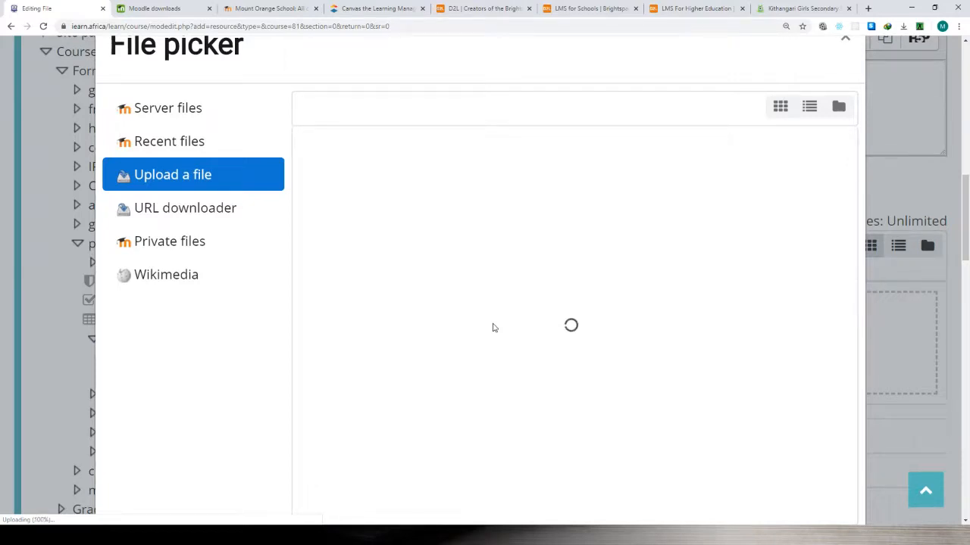
Review the resource form with the uploaded document and collapse its General settings.
scroll(601, 361, down, 2)
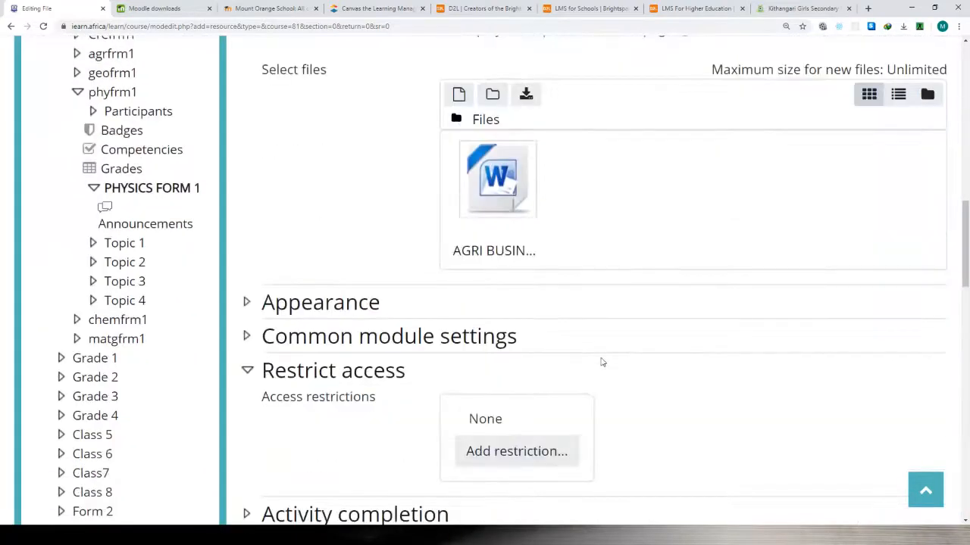
scroll(601, 361, up, 2)
scroll(556, 322, up, 3)
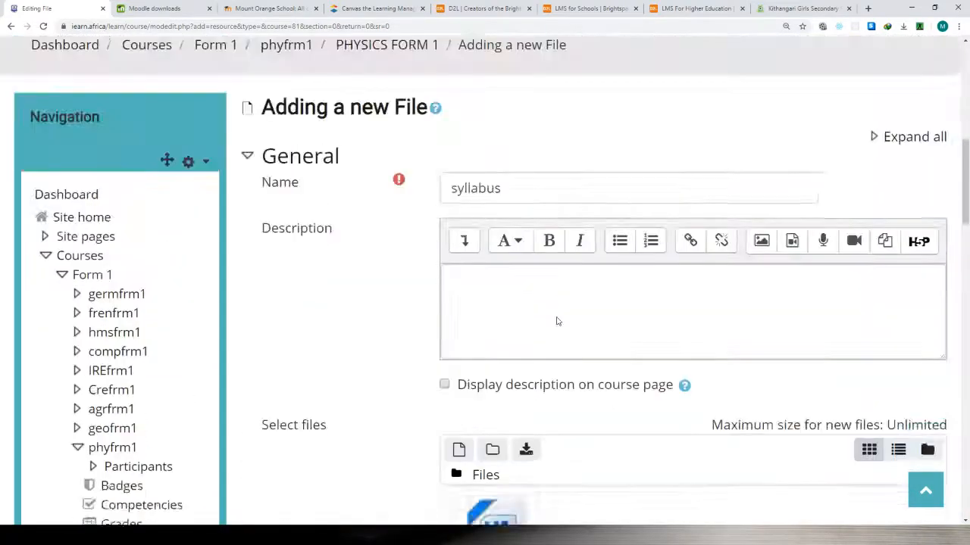
scroll(558, 318, down, 4)
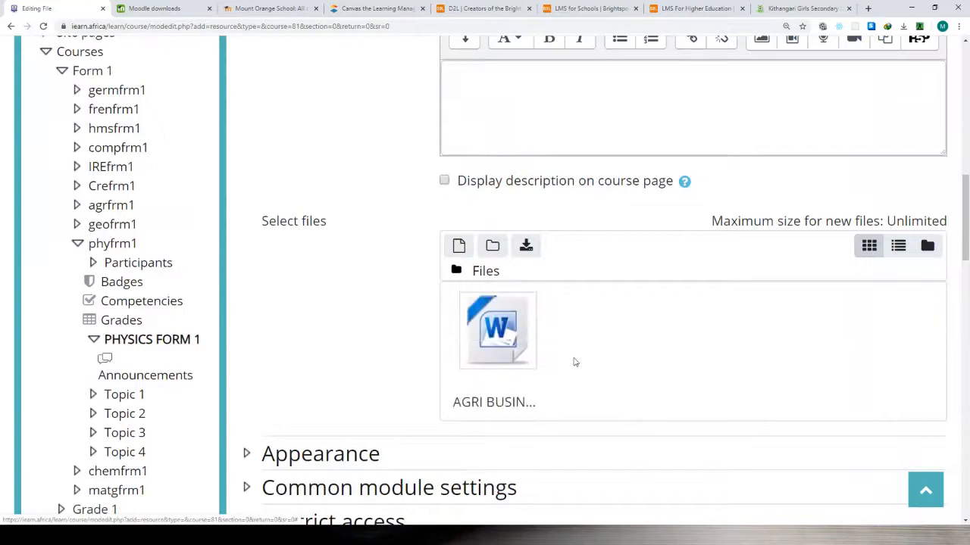
scroll(574, 362, up, 7)
scroll(256, 409, down, 2)
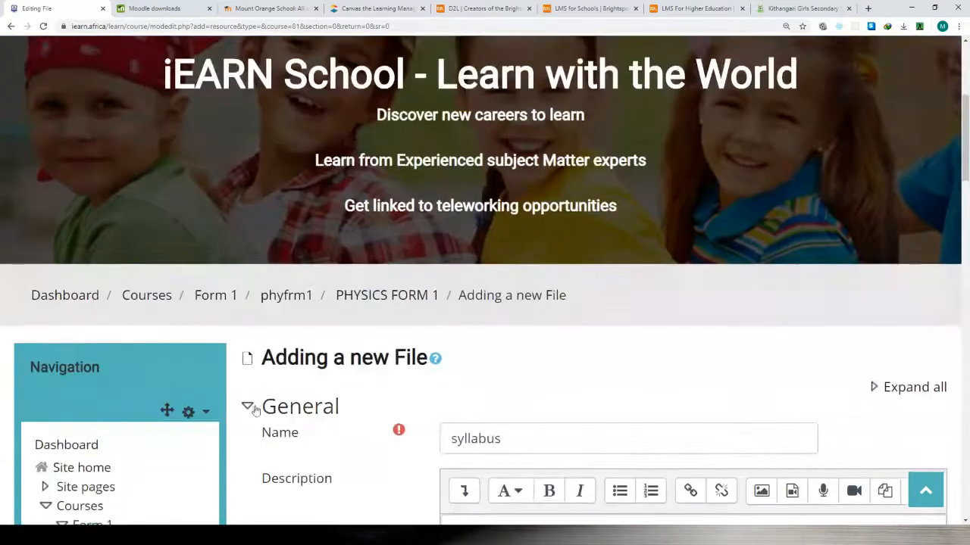
click(256, 409)
Save the syllabus file resource and return to the physics course page.
scroll(506, 383, down, 2)
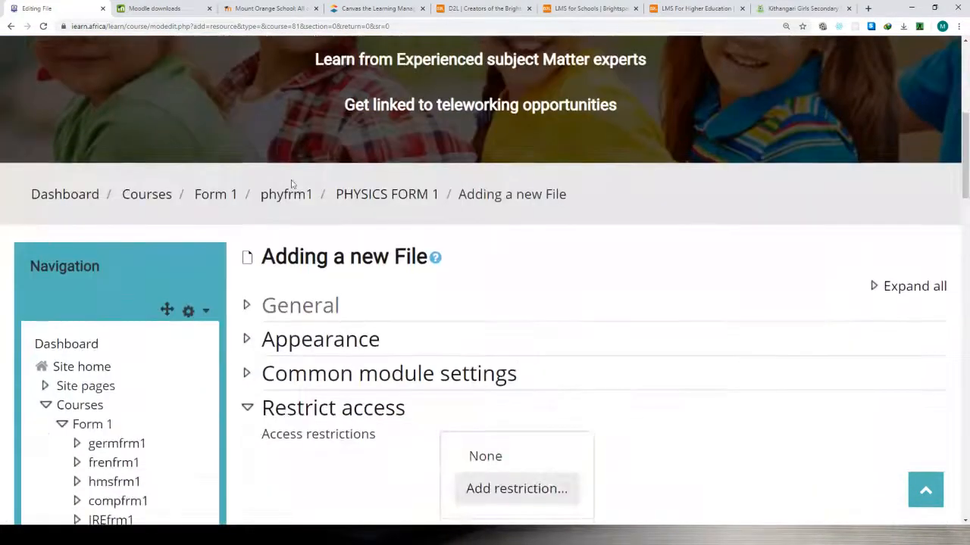
scroll(460, 250, down, 7)
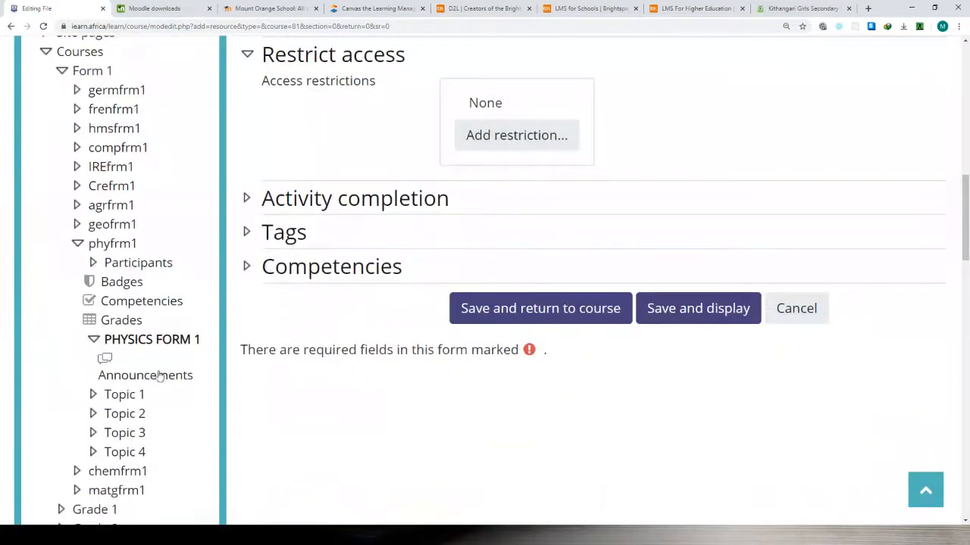
click(132, 342)
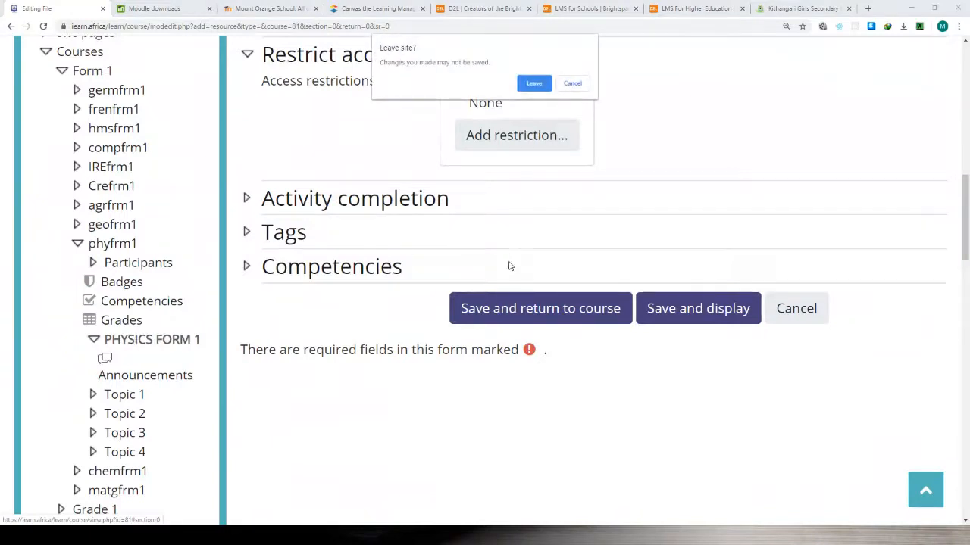
click(573, 83)
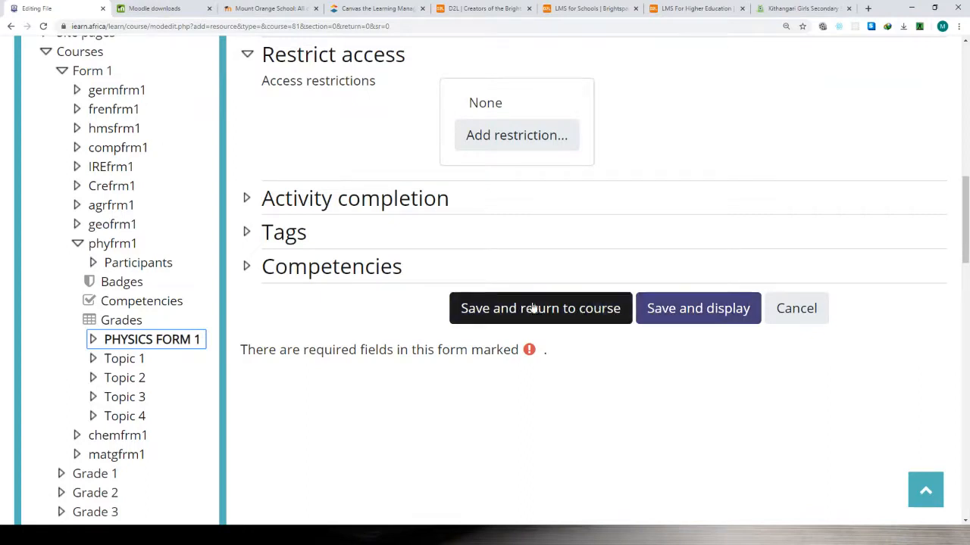
click(571, 310)
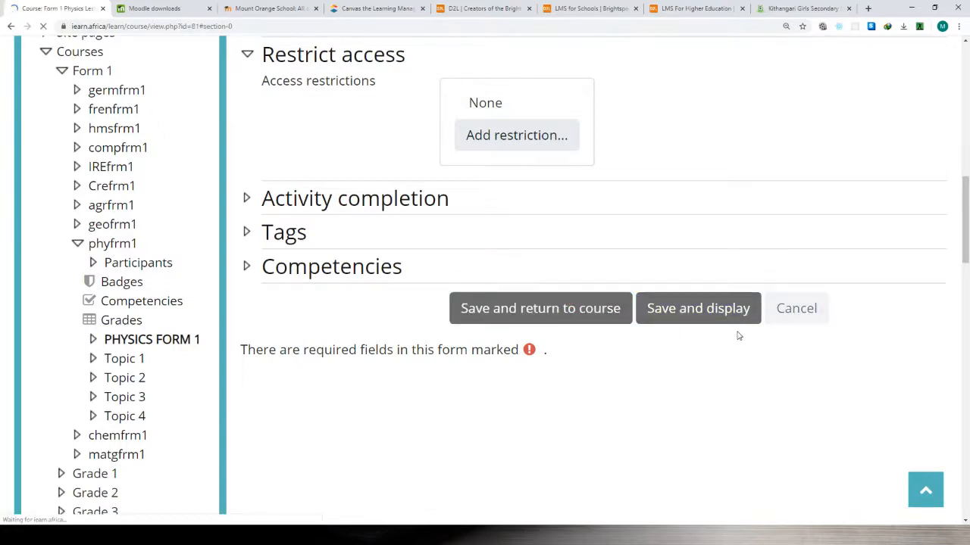
scroll(507, 324, up, 2)
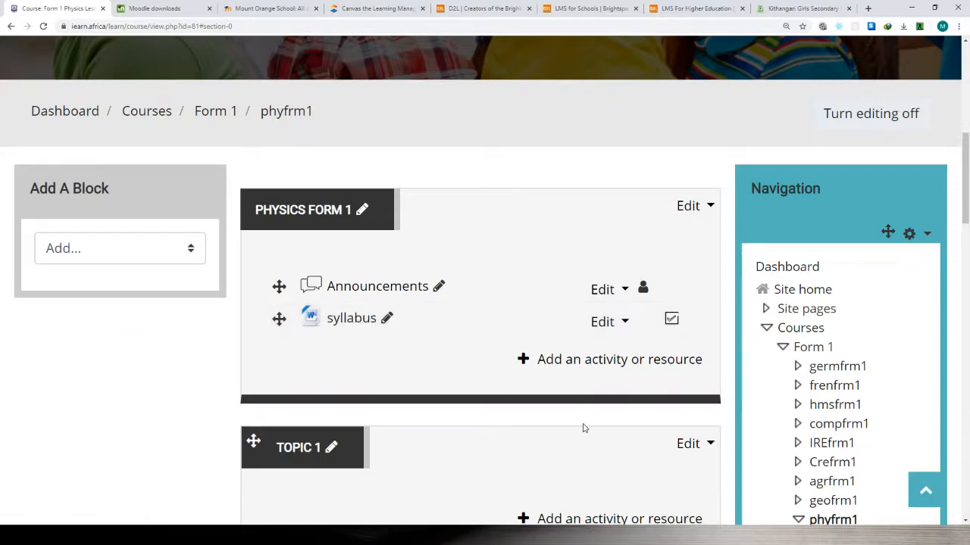
Open the activity and resource chooser for Topic 1, examine the available resource types, and close it without adding anything.
scroll(413, 433, down, 2)
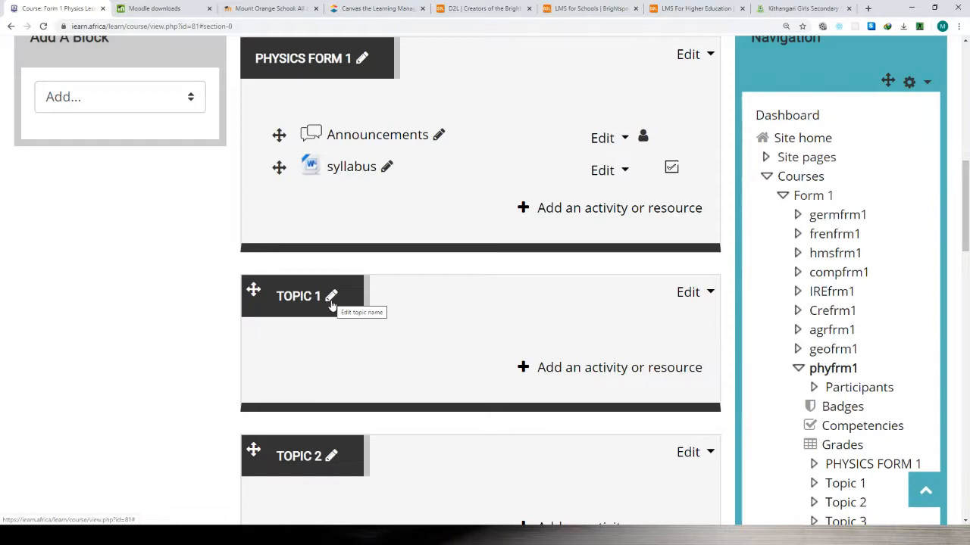
click(572, 371)
scroll(342, 292, down, 5)
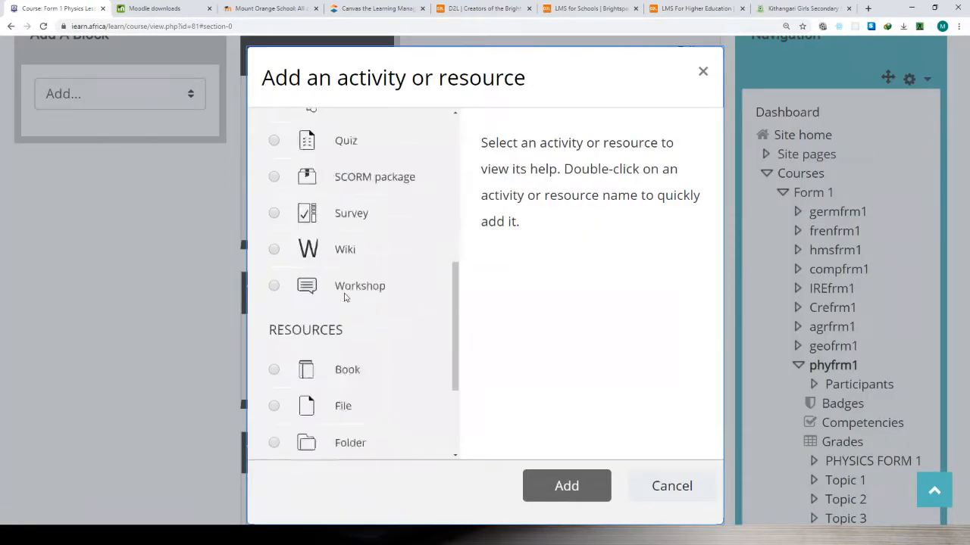
scroll(345, 296, down, 1)
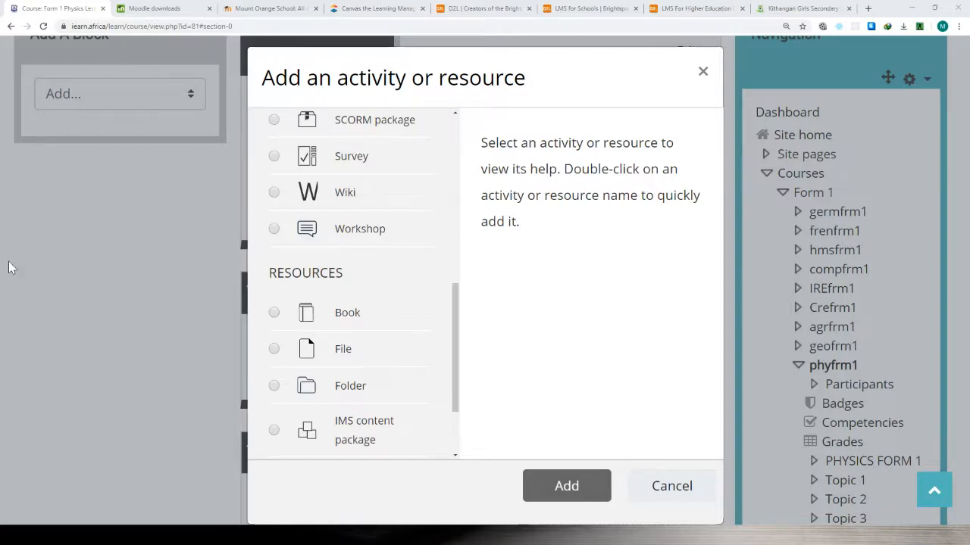
scroll(290, 367, down, 3)
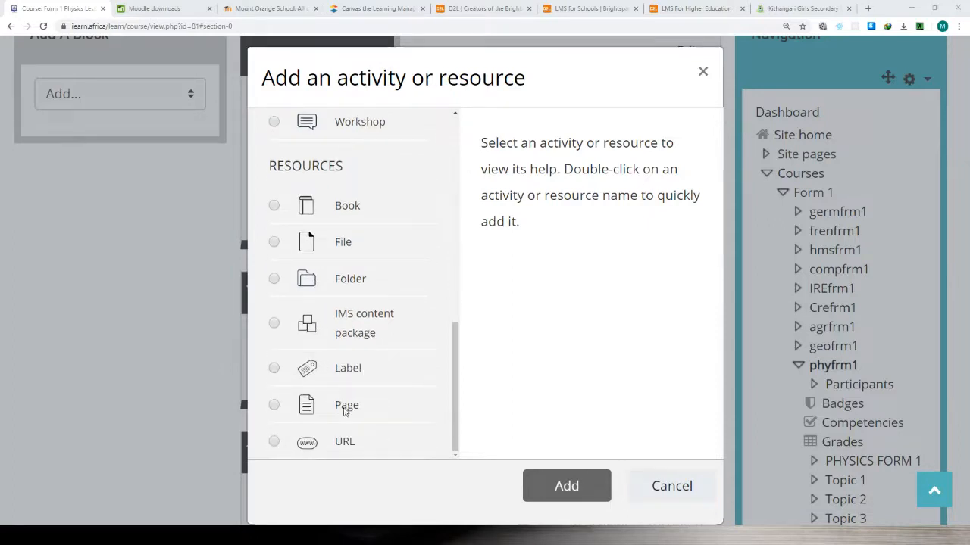
scroll(356, 322, up, 2)
scroll(354, 334, up, 1)
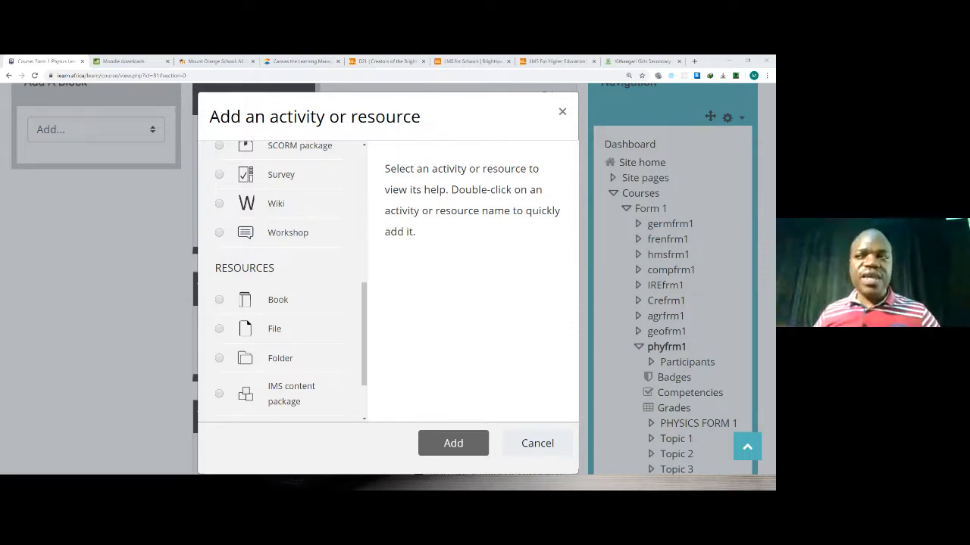
scroll(293, 272, down, 1)
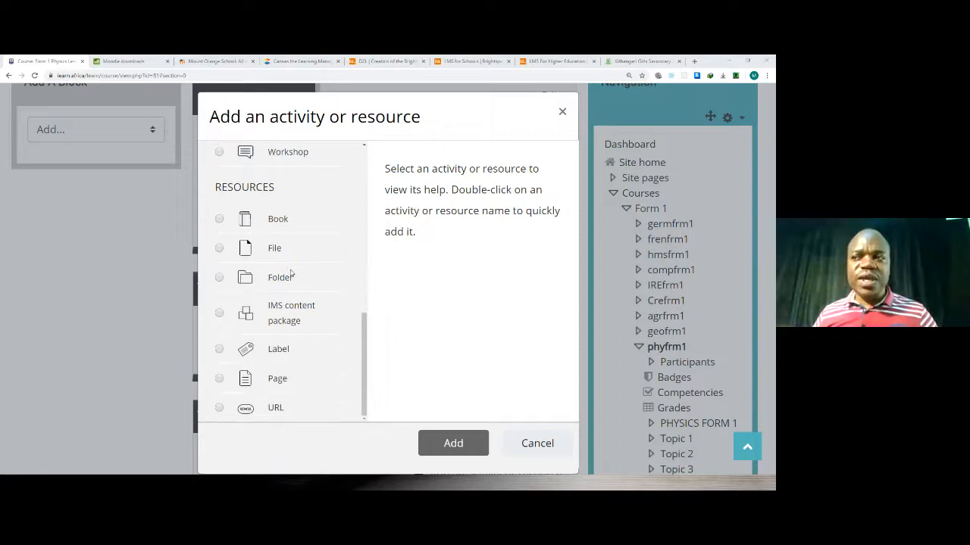
scroll(292, 273, up, 1)
scroll(288, 288, down, 1)
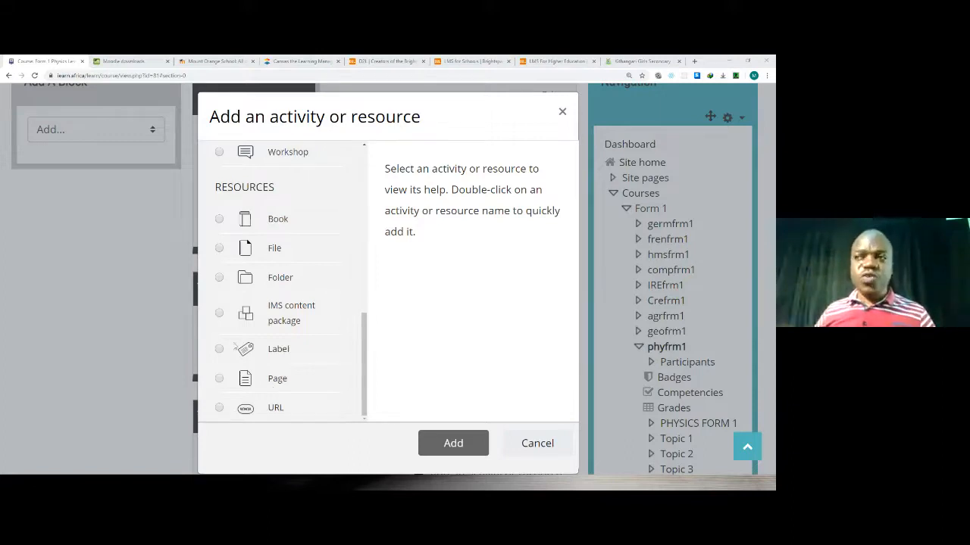
click(562, 112)
Look over the course topics, view the Kithangari Girls and Mount Orange School Moodle sites for comparison, and return to the physics course.
scroll(340, 256, down, 1)
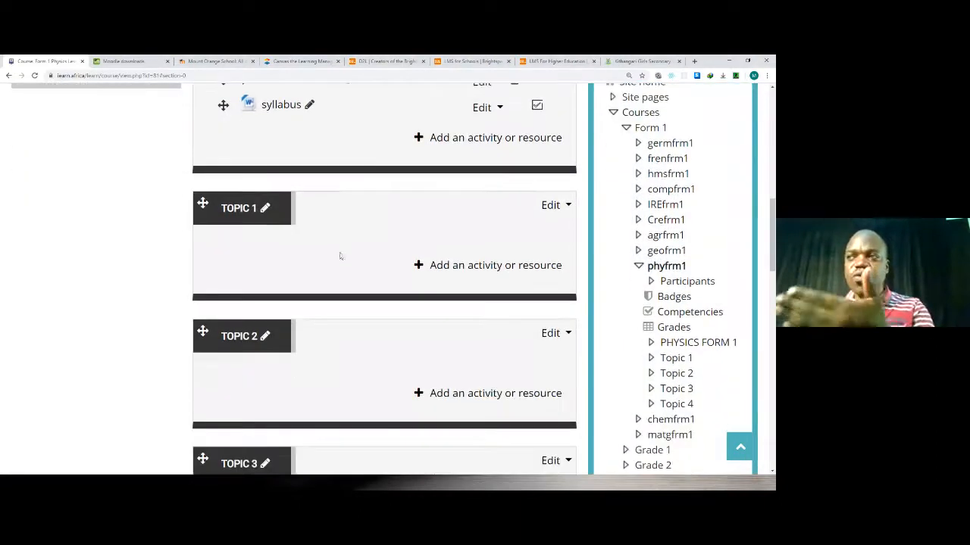
scroll(341, 232, down, 1)
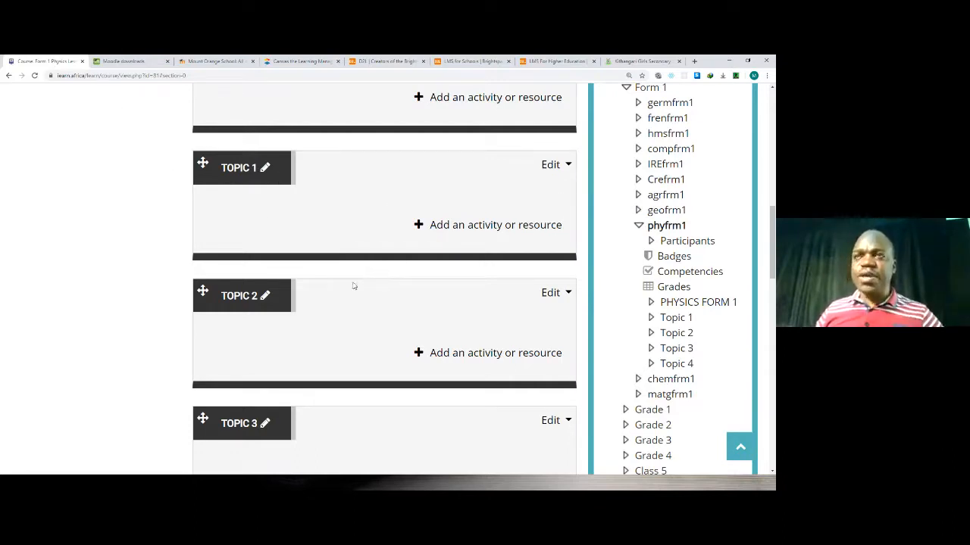
click(638, 62)
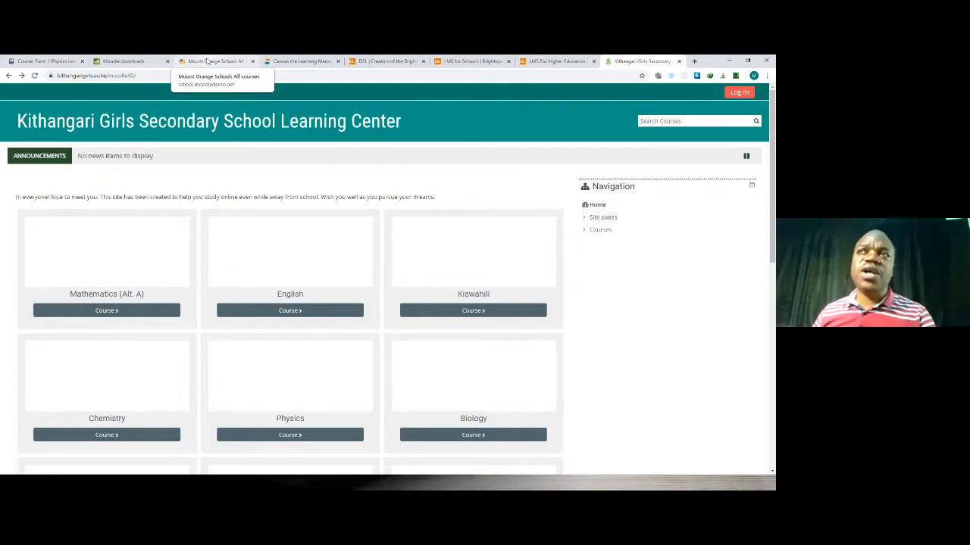
click(208, 61)
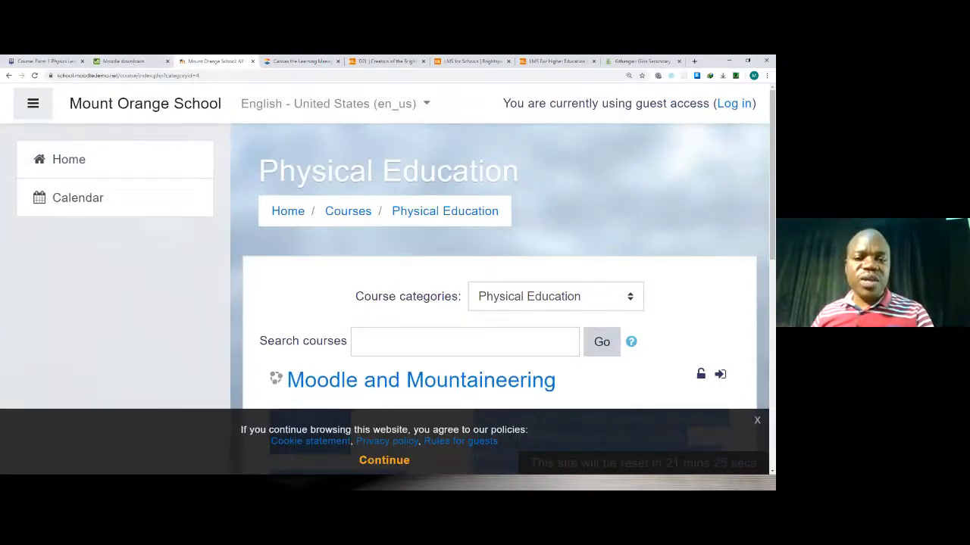
click(28, 61)
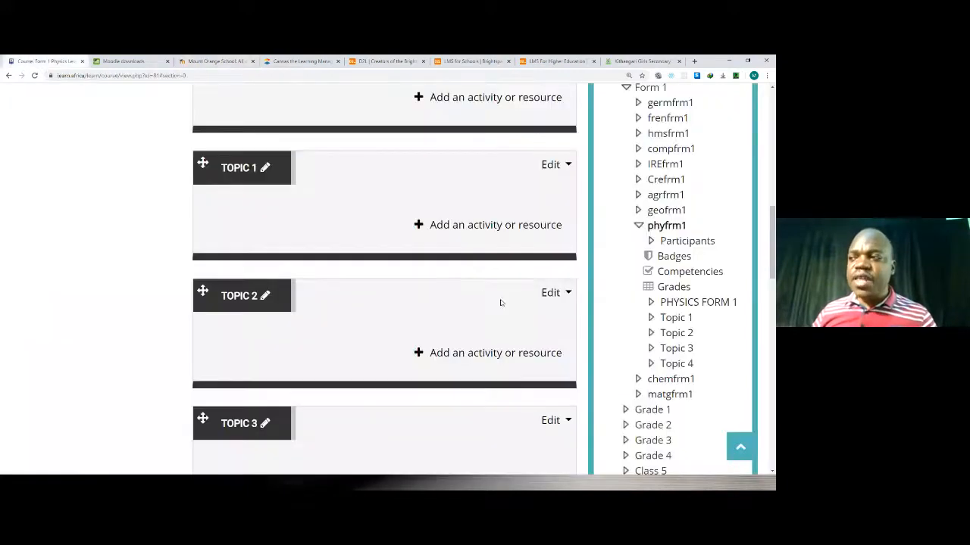
Start adding a Quiz activity to Topic 2 of the physics course after reading its description.
click(455, 354)
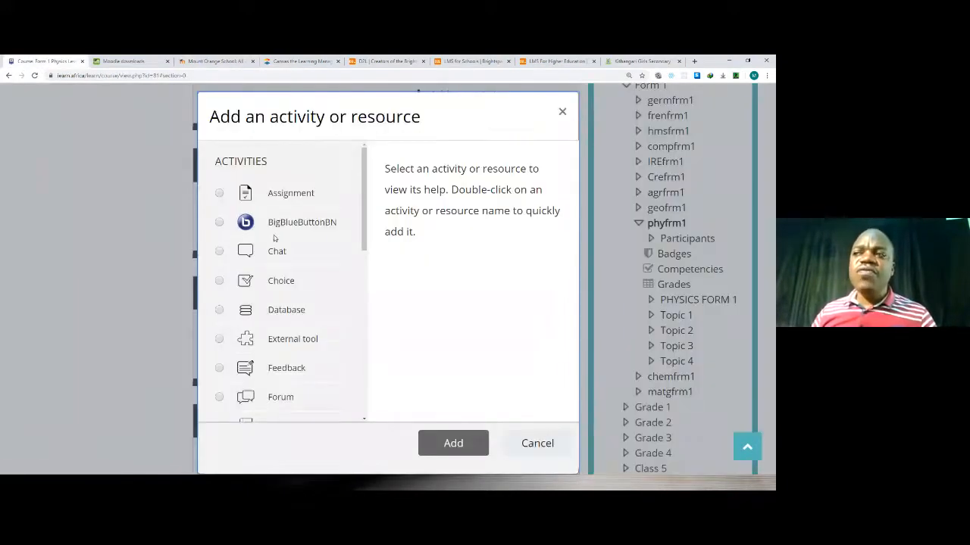
scroll(309, 320, down, 3)
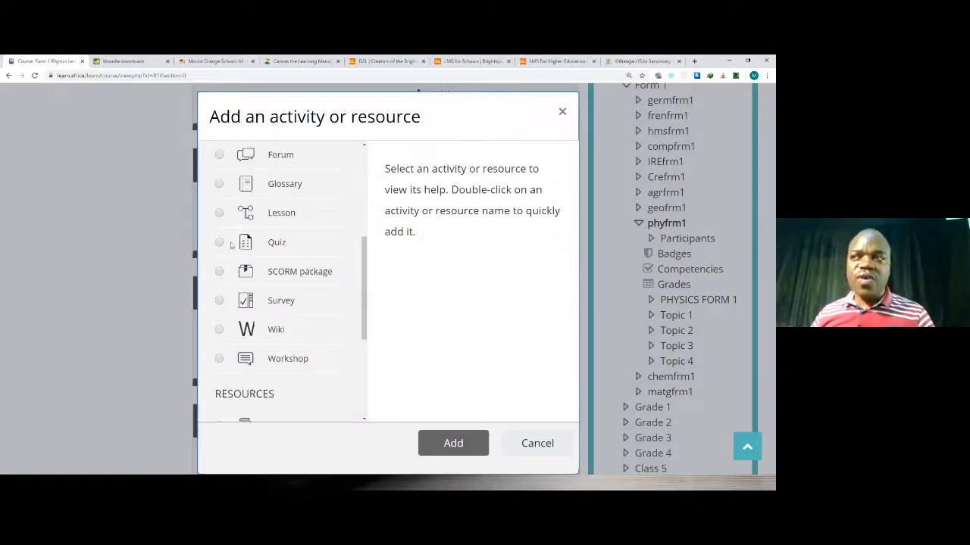
click(281, 244)
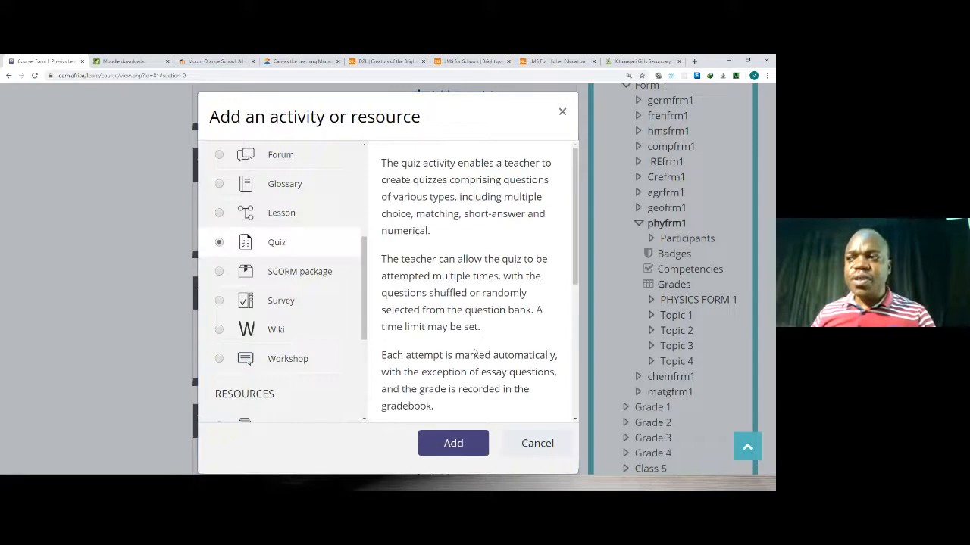
scroll(470, 318, down, 3)
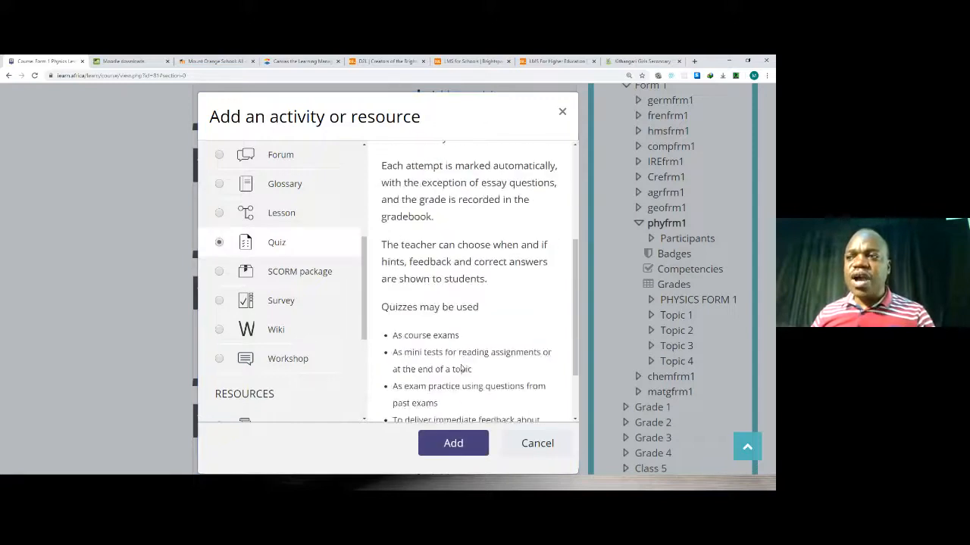
click(462, 443)
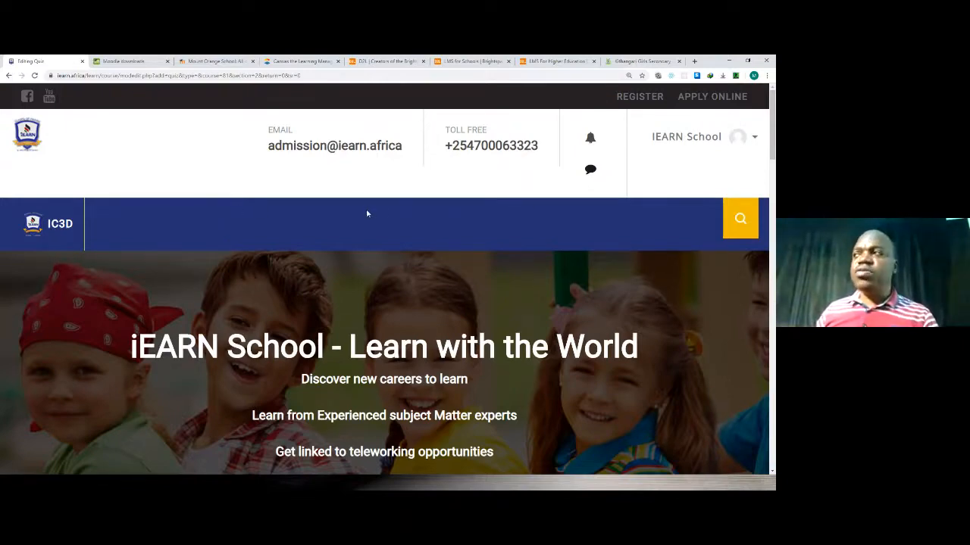
Name the new Topic 2 quiz Quiz1, keep its other settings at their defaults, and save and display it.
scroll(365, 213, down, 2)
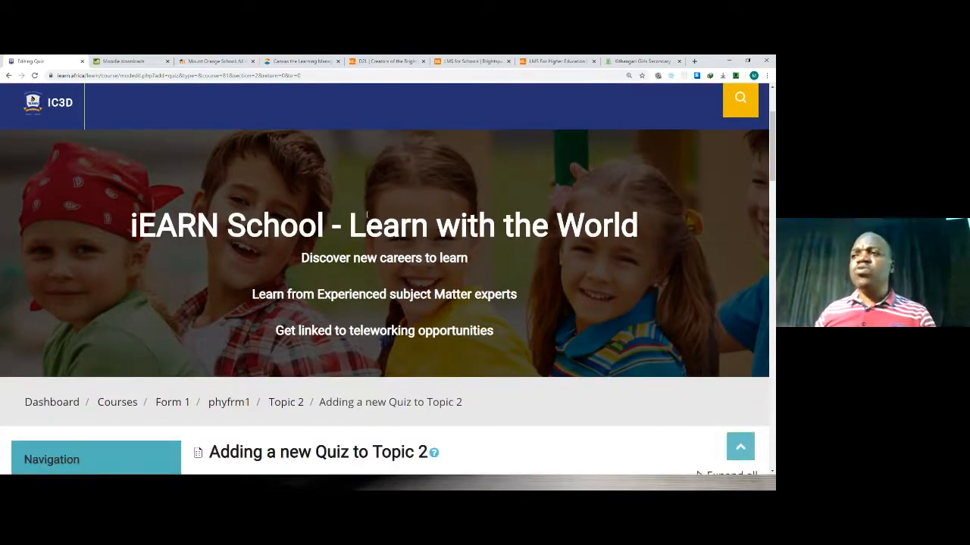
scroll(367, 215, down, 2)
scroll(366, 215, down, 5)
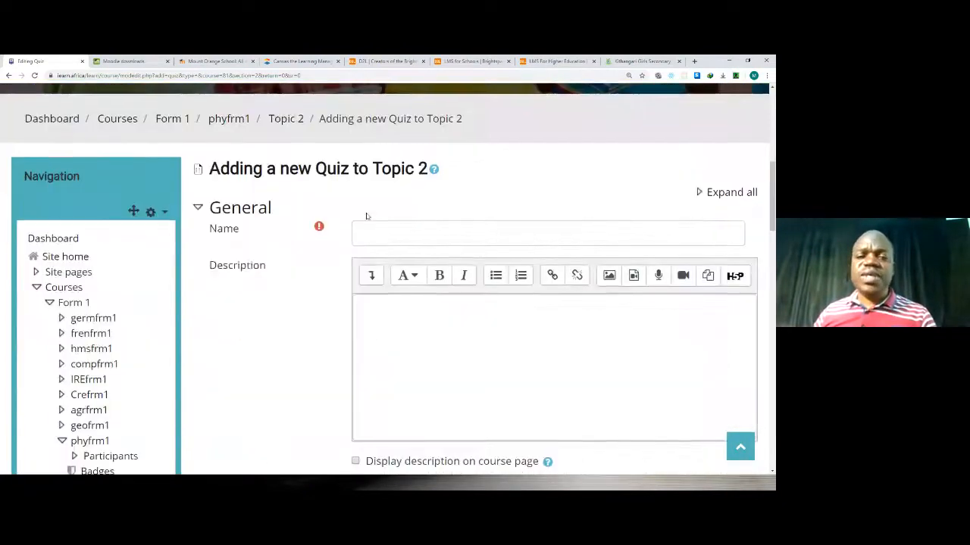
scroll(366, 213, up, 2)
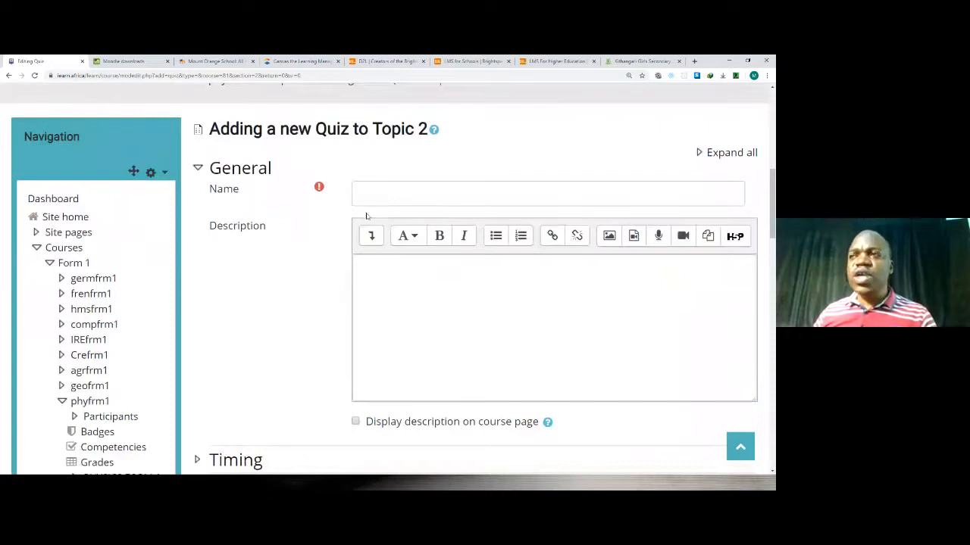
click(397, 194)
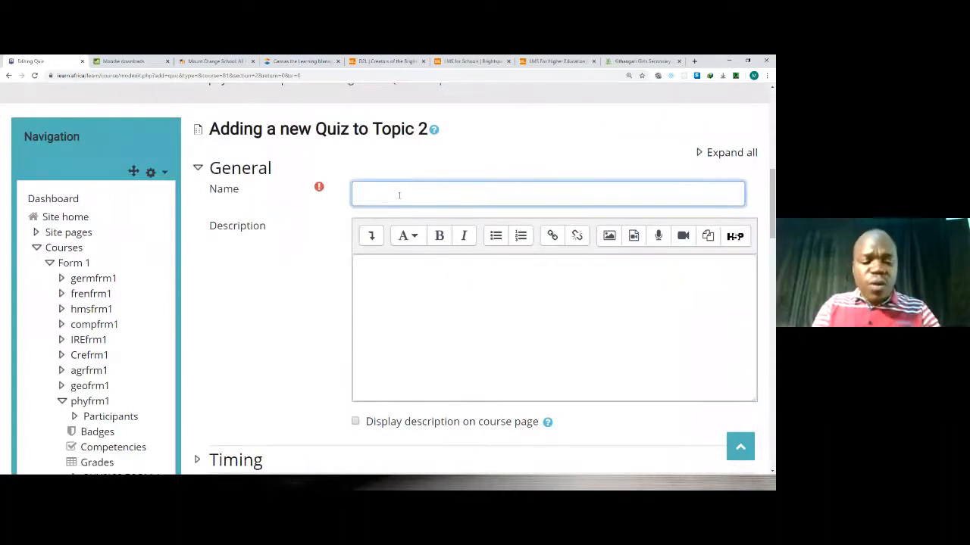
text(Q)
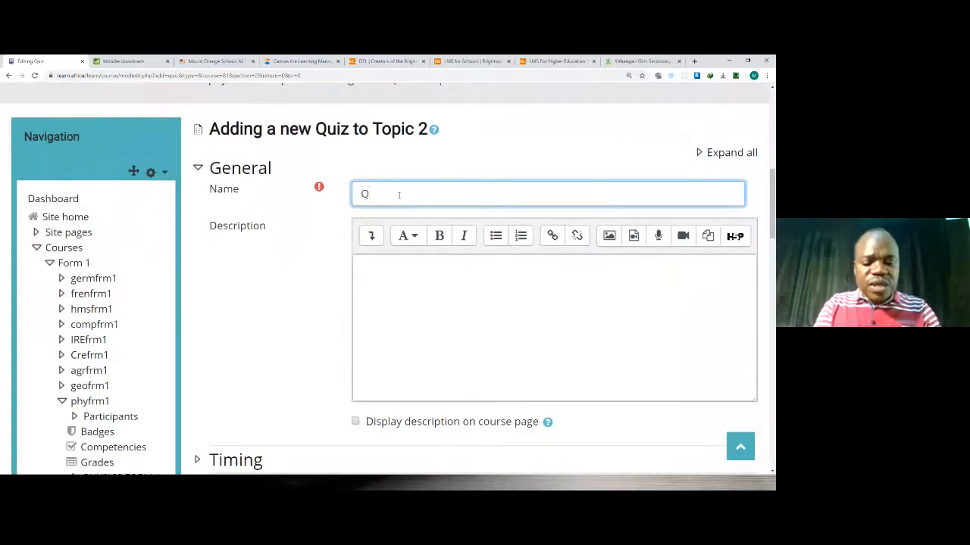
text(uiz1)
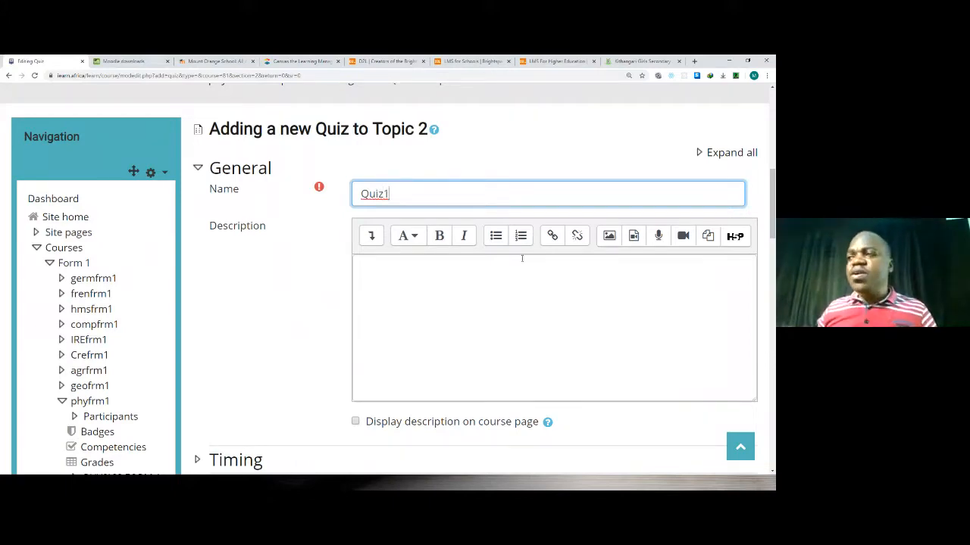
scroll(425, 231, down, 3)
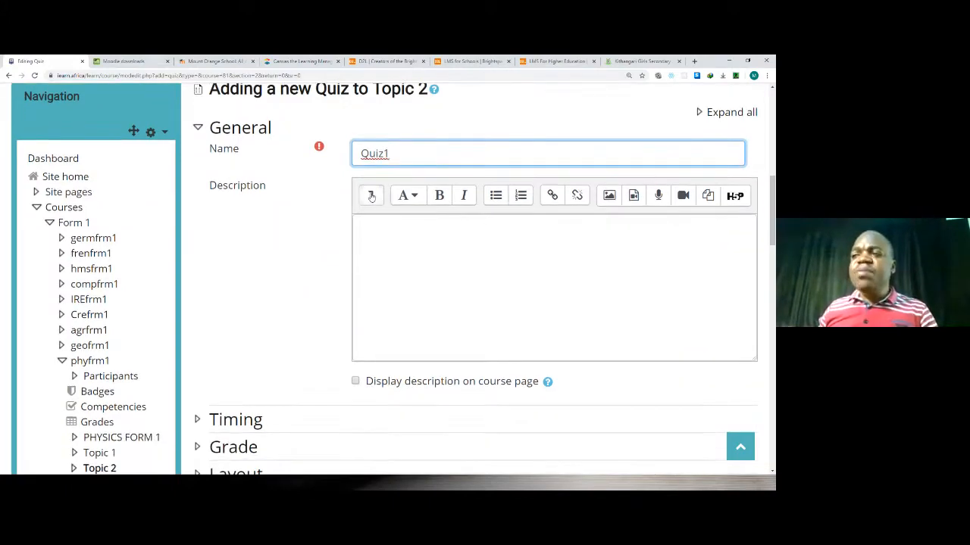
scroll(425, 231, down, 3)
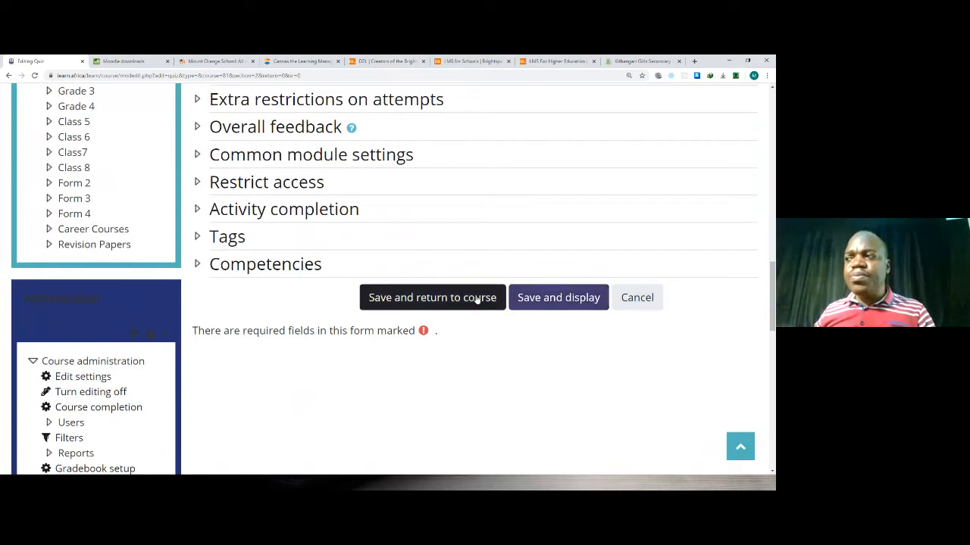
click(539, 301)
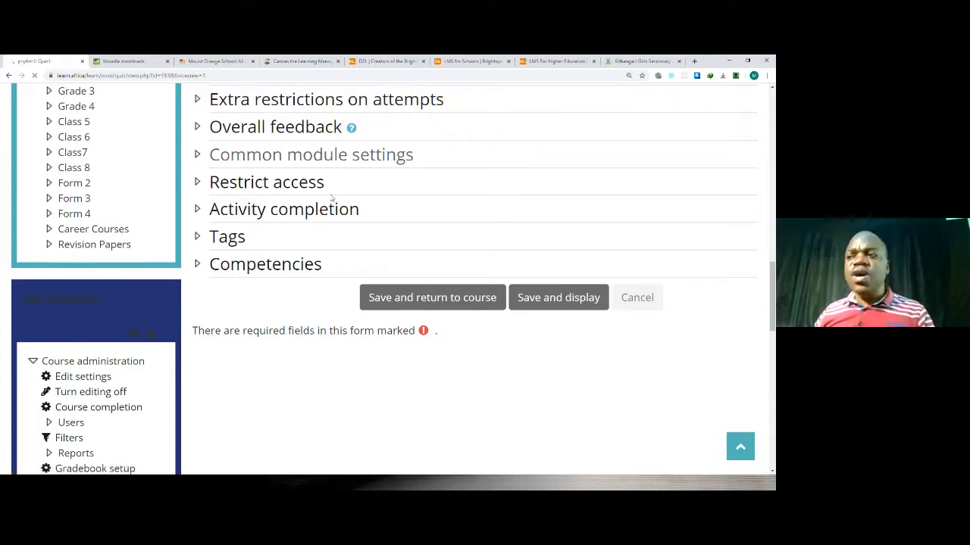
Open Quiz1 for editing and bring up its question list.
scroll(331, 201, down, 7)
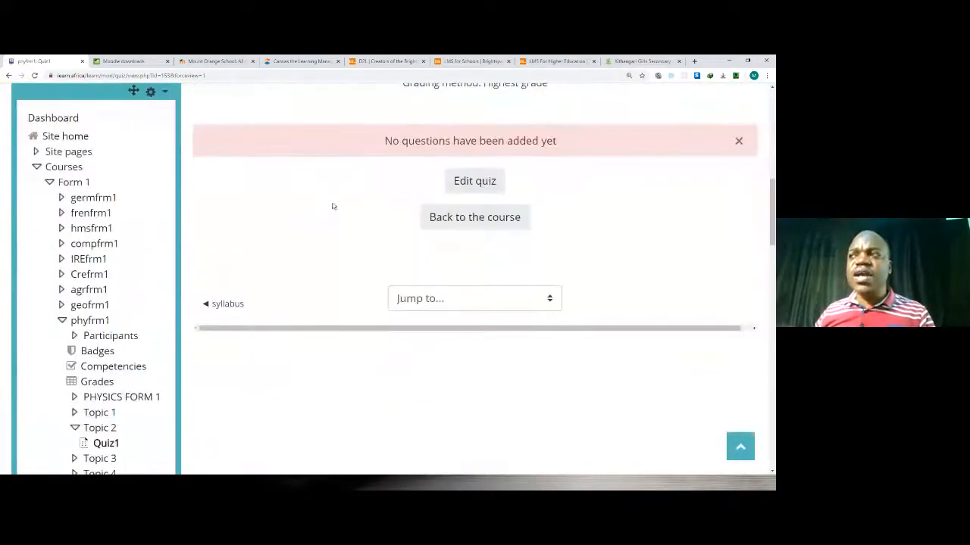
scroll(331, 177, up, 2)
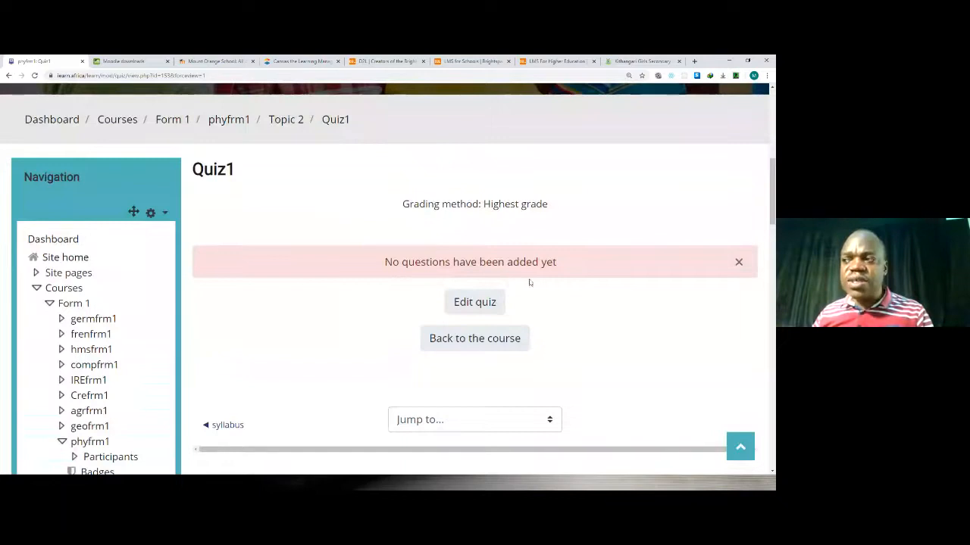
click(479, 303)
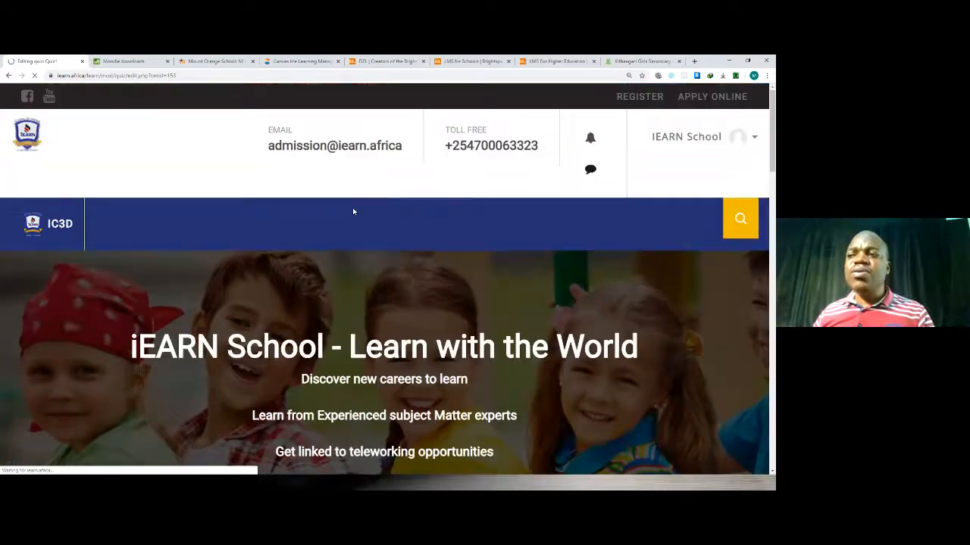
scroll(354, 212, down, 9)
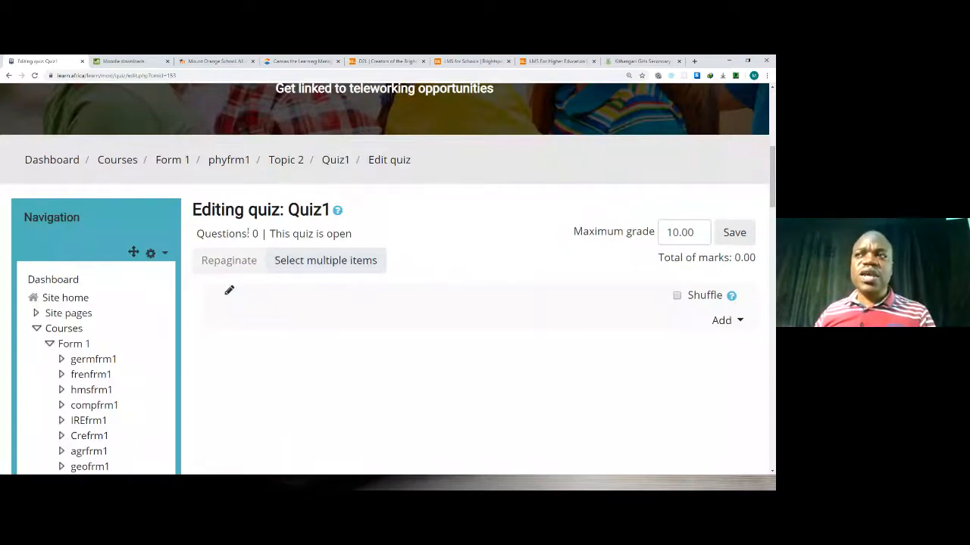
scroll(242, 282, down, 2)
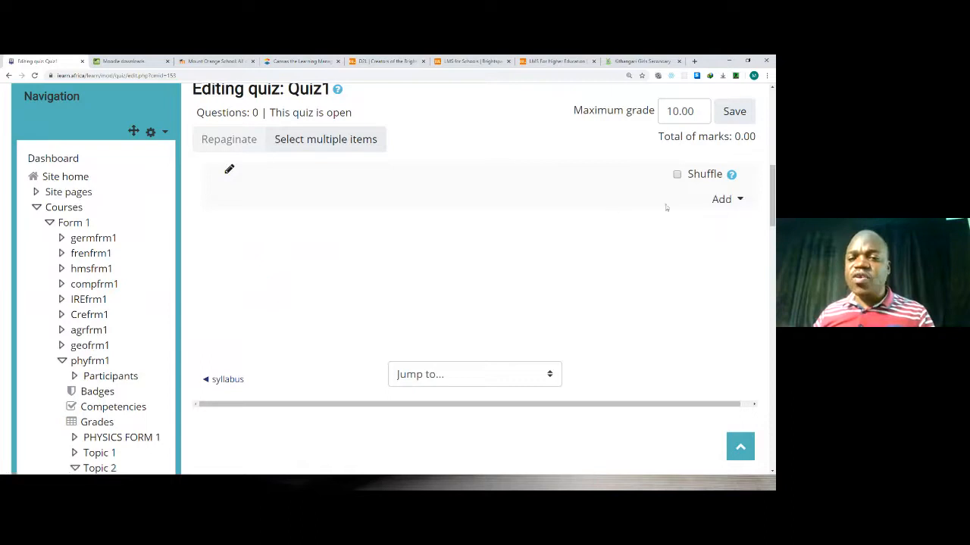
Open the new-question chooser for Quiz1, examine the available question types, and close it without adding a question.
click(738, 199)
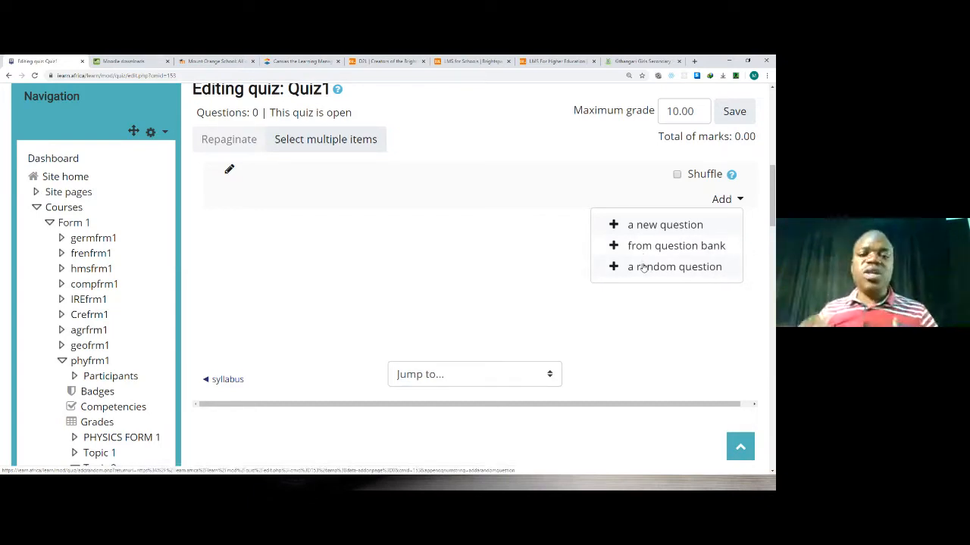
click(632, 227)
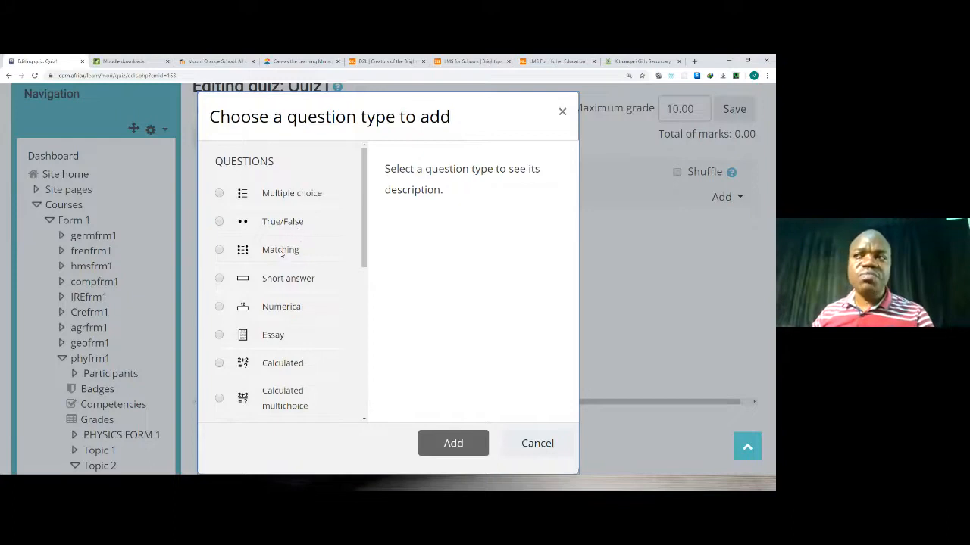
scroll(280, 254, down, 2)
scroll(281, 278, down, 1)
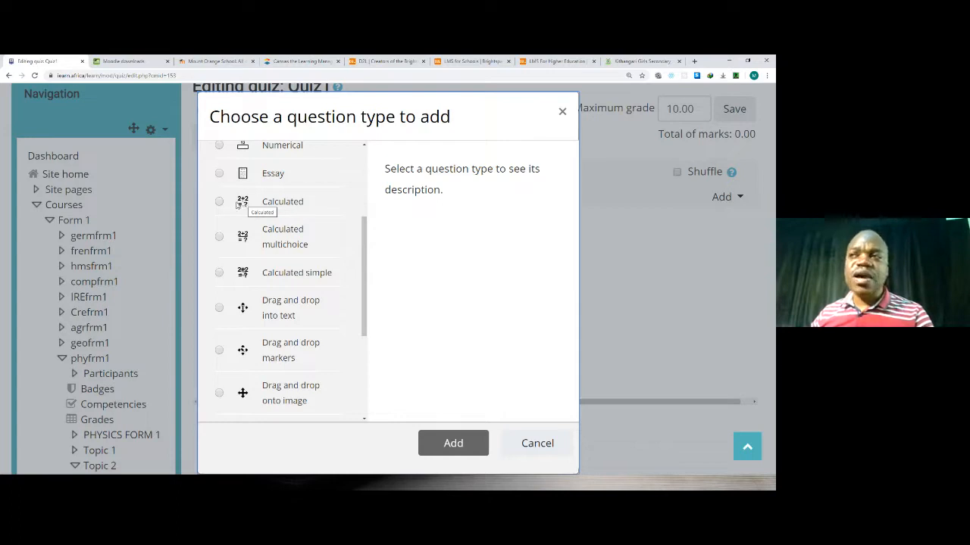
scroll(256, 232, down, 1)
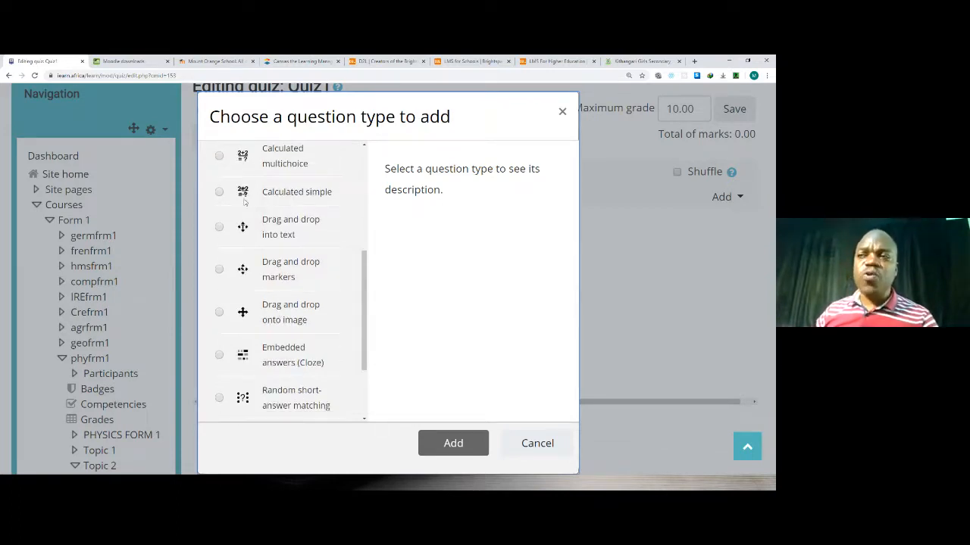
scroll(295, 179, down, 1)
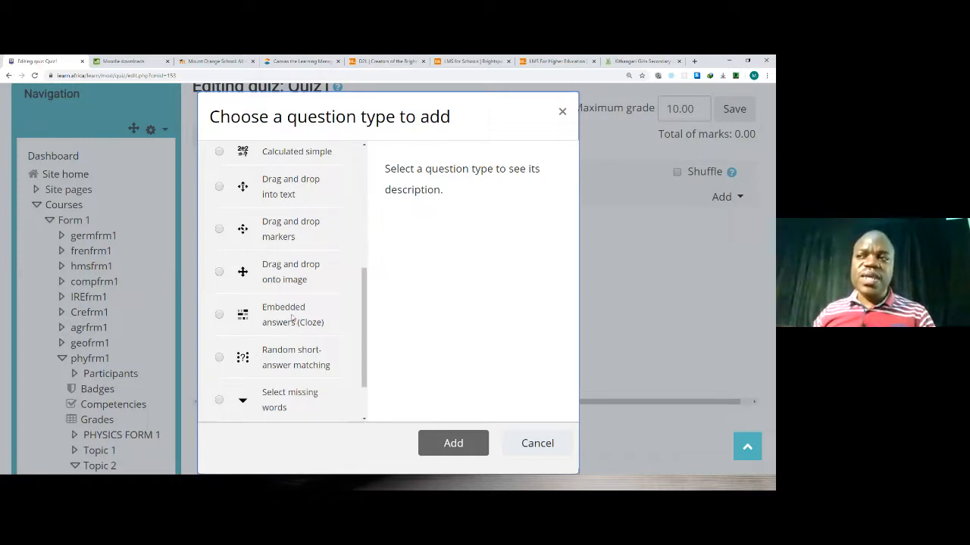
scroll(291, 317, down, 1)
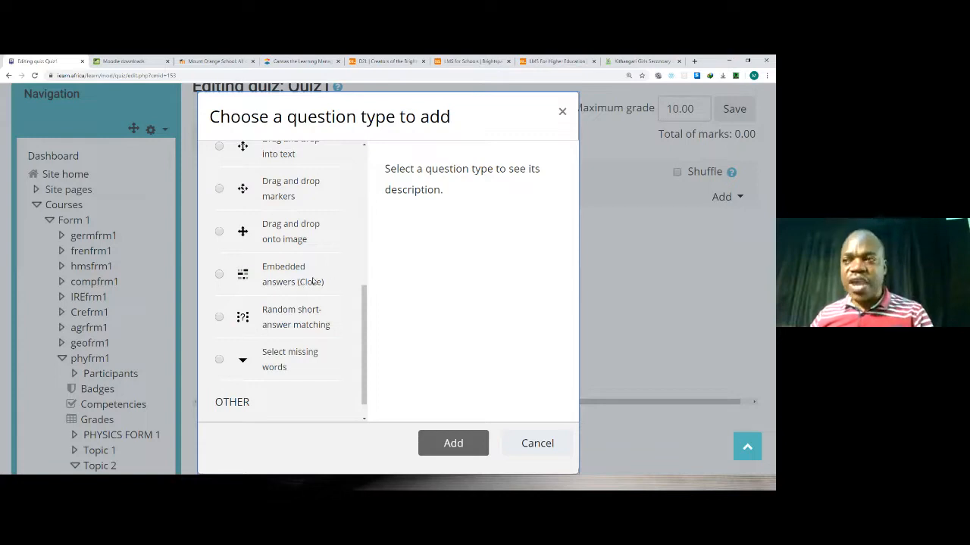
scroll(314, 282, down, 1)
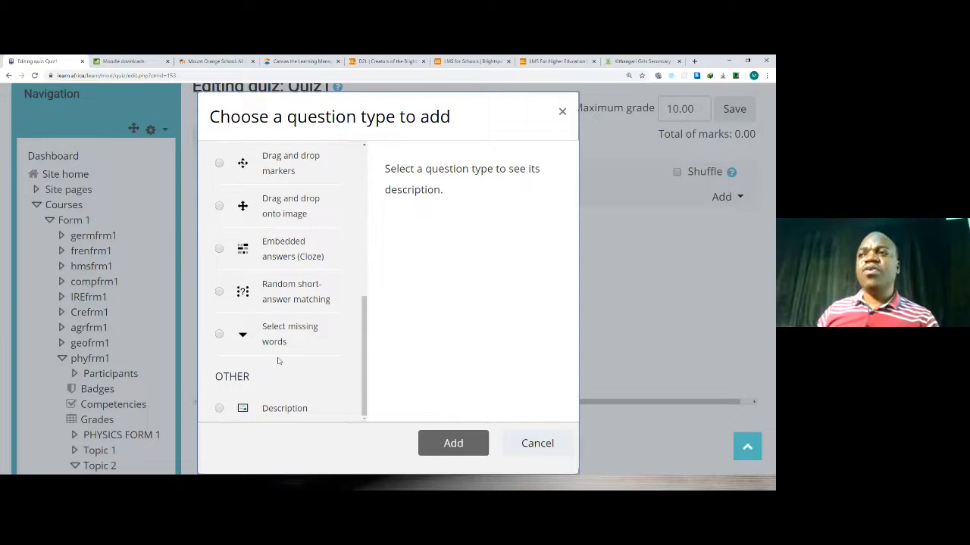
scroll(277, 361, up, 15)
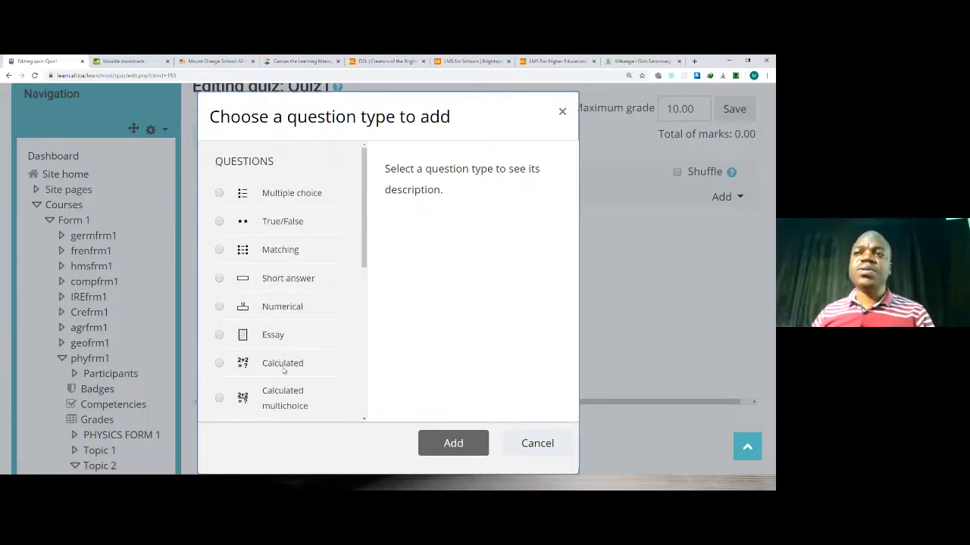
scroll(284, 370, down, 5)
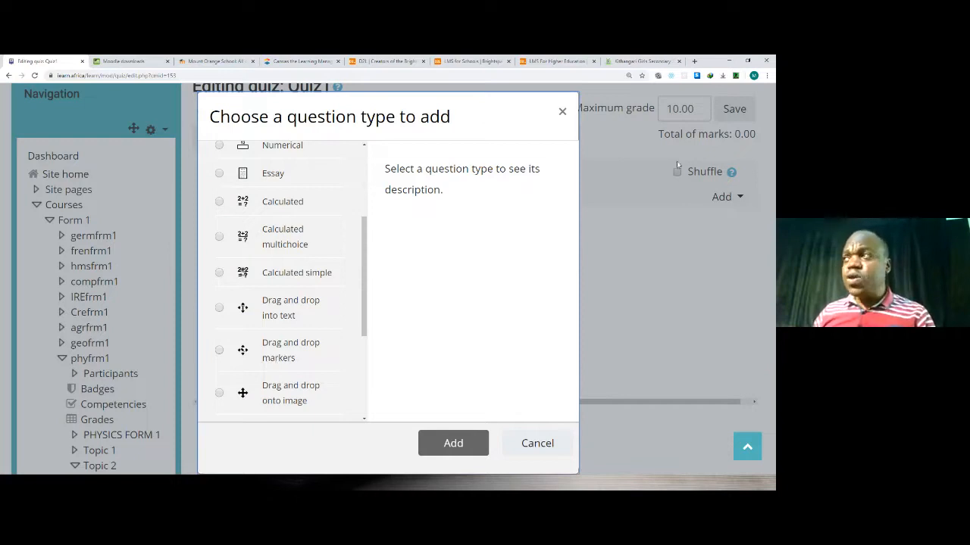
click(562, 112)
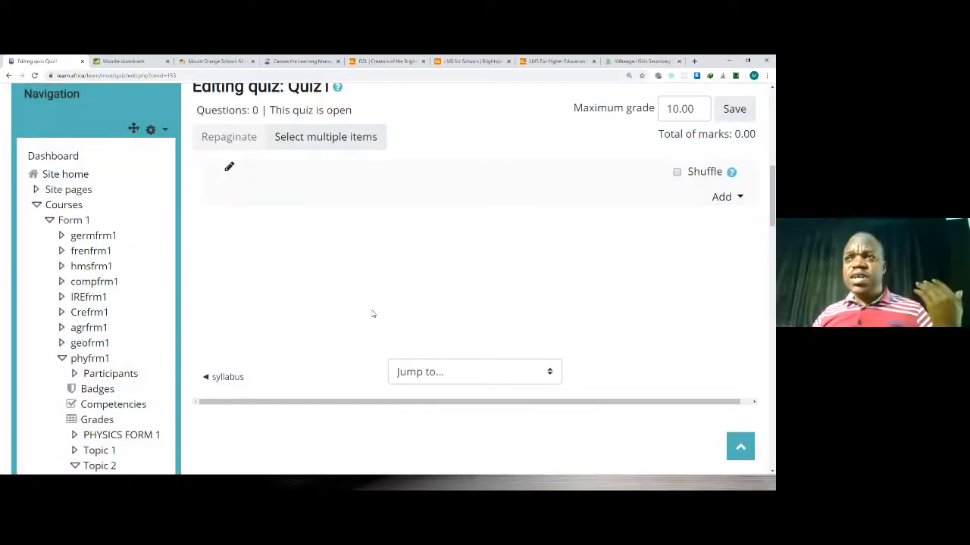
Leave the Quiz1 editing page and return to the Form 1 physics course page (phyfrm1).
scroll(362, 309, up, 3)
scroll(358, 310, down, 1)
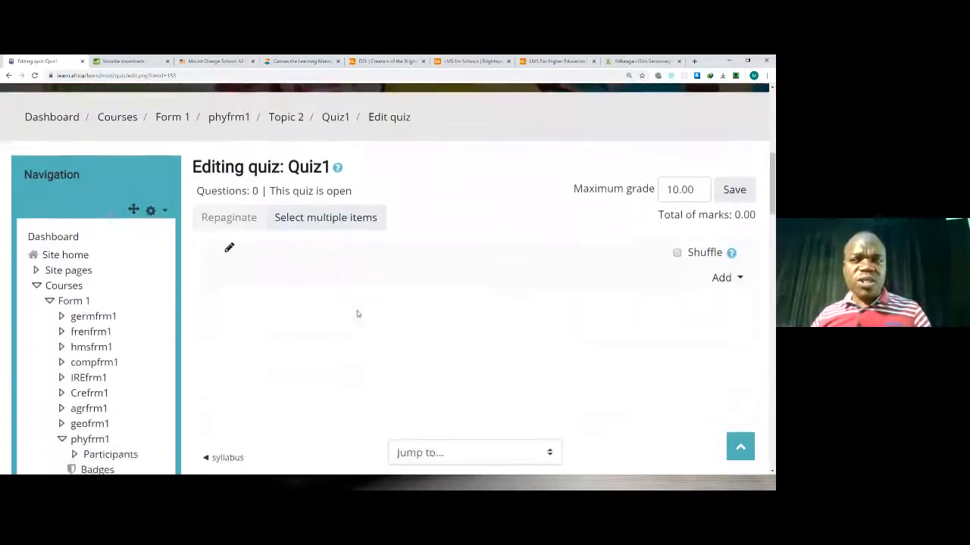
scroll(358, 309, up, 3)
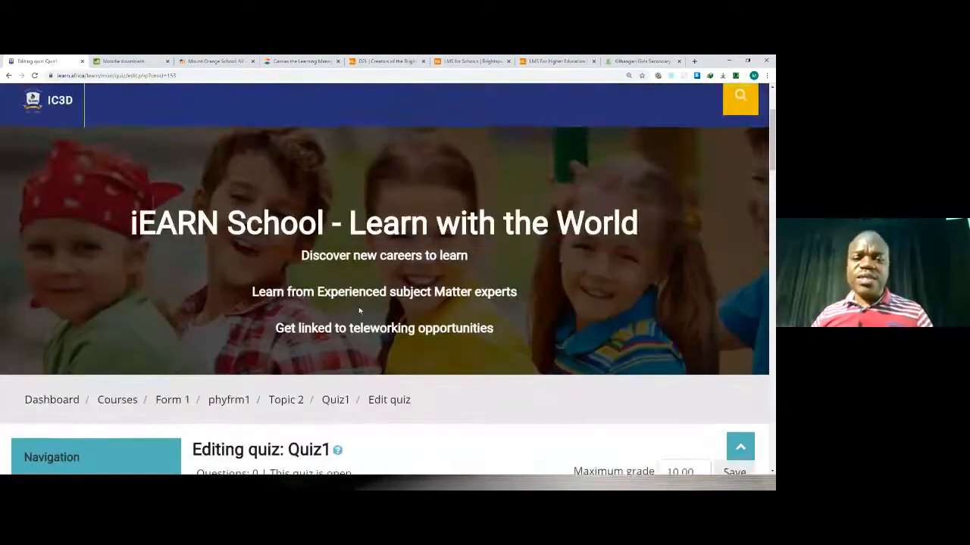
scroll(136, 308, down, 3)
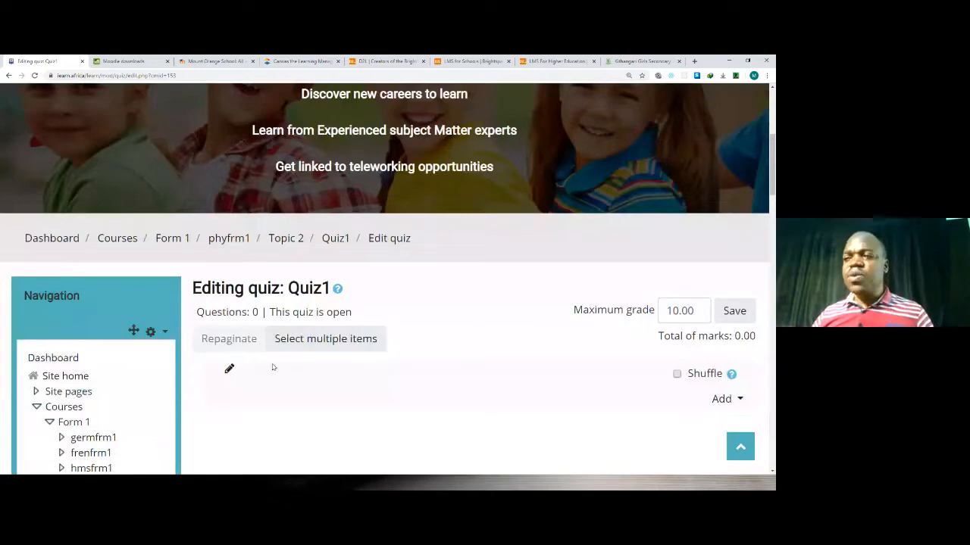
scroll(275, 367, down, 3)
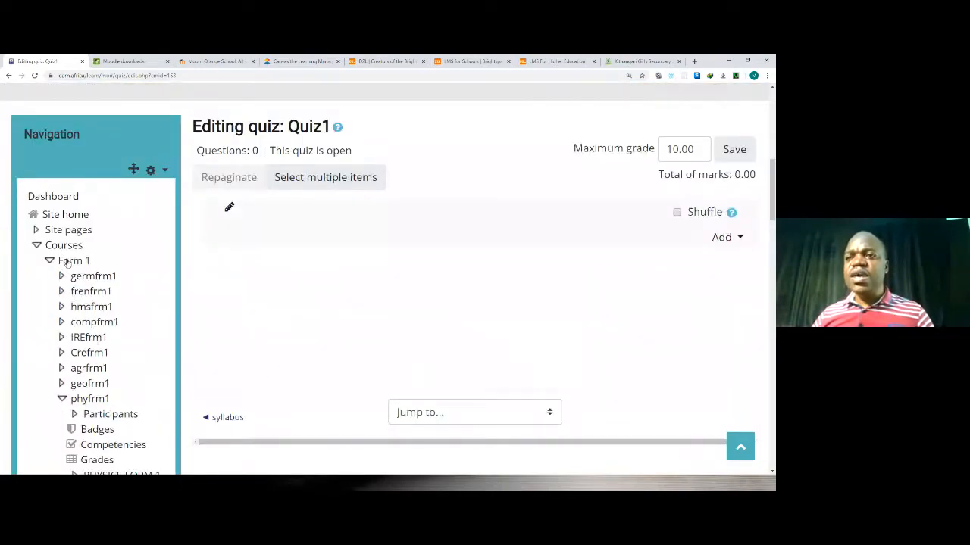
scroll(127, 379, down, 4)
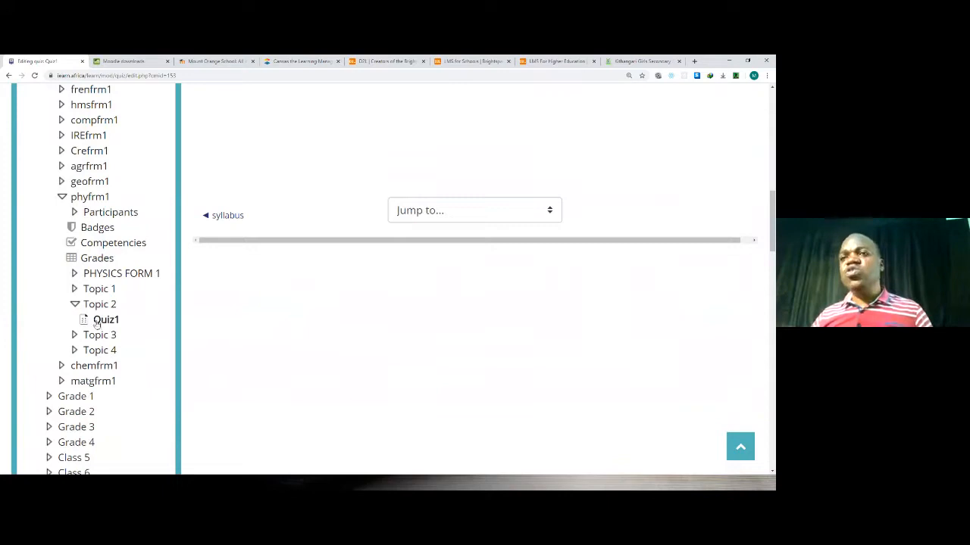
click(78, 197)
scroll(286, 299, up, 4)
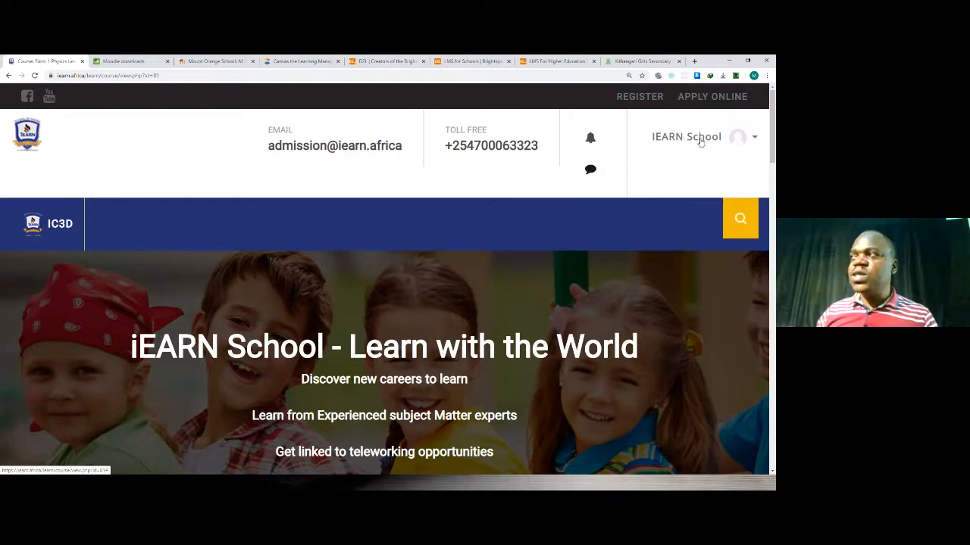
Switch the role in the phyfrm1 course to Student to preview it as a learner.
click(755, 138)
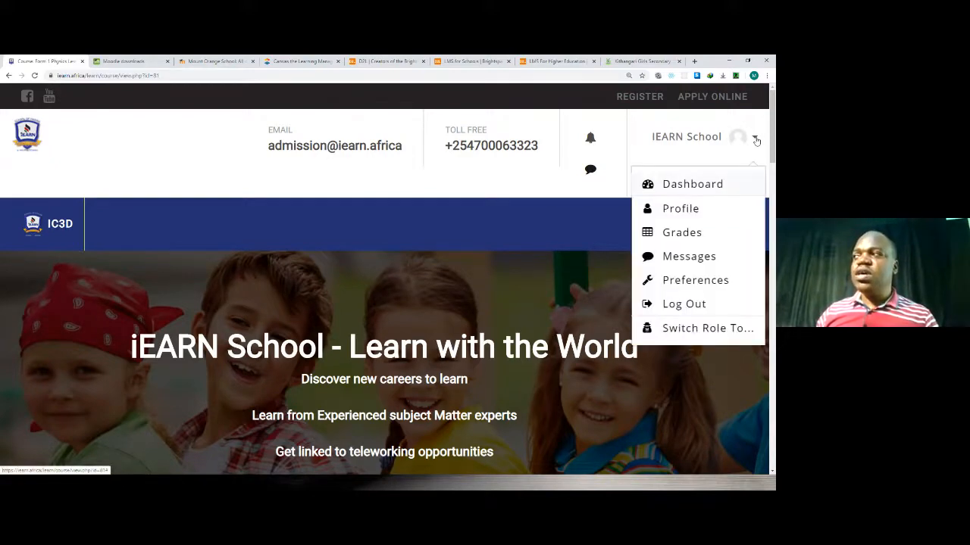
click(686, 329)
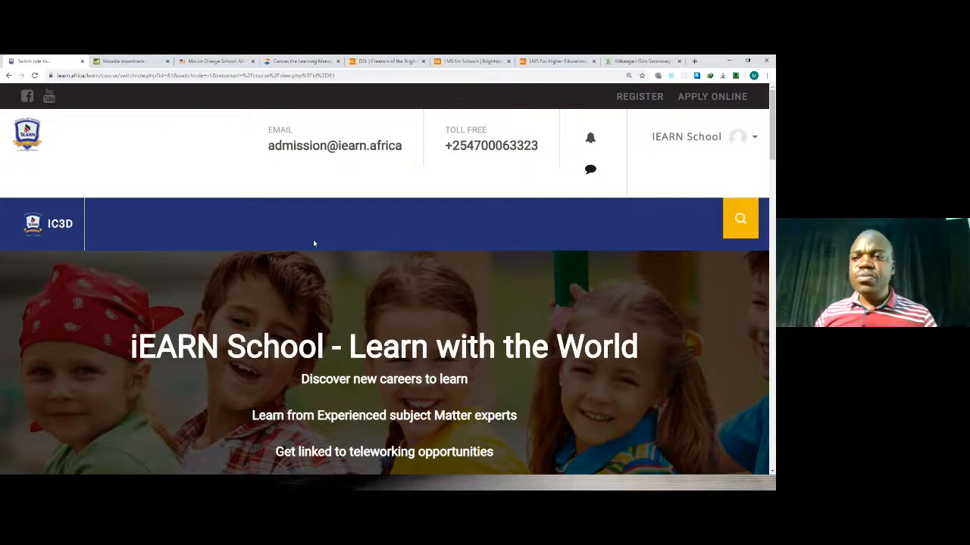
scroll(313, 240, down, 5)
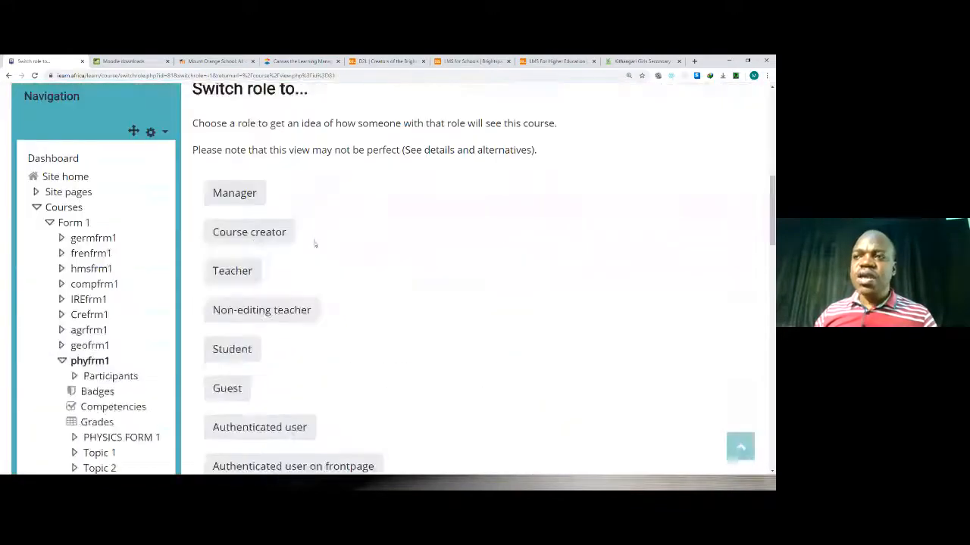
click(238, 357)
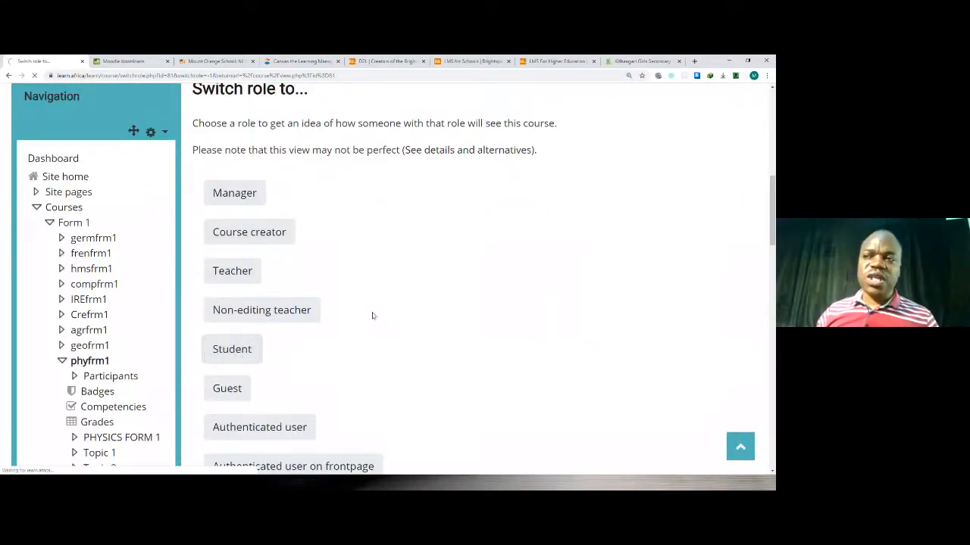
Collapse the Form 1 and Courses branches of the navigation tree and examine the physics course sections in the student view.
scroll(371, 319, down, 6)
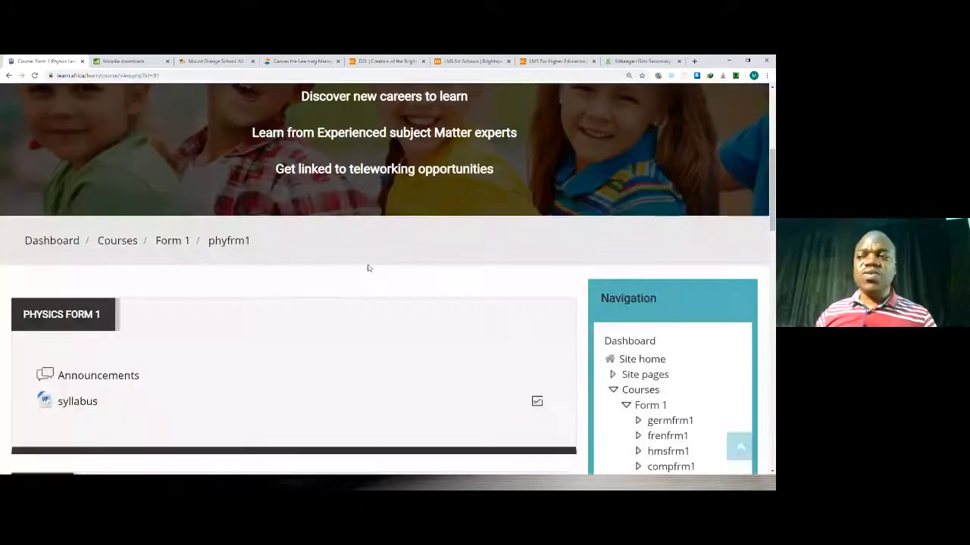
scroll(369, 268, down, 3)
scroll(369, 267, up, 3)
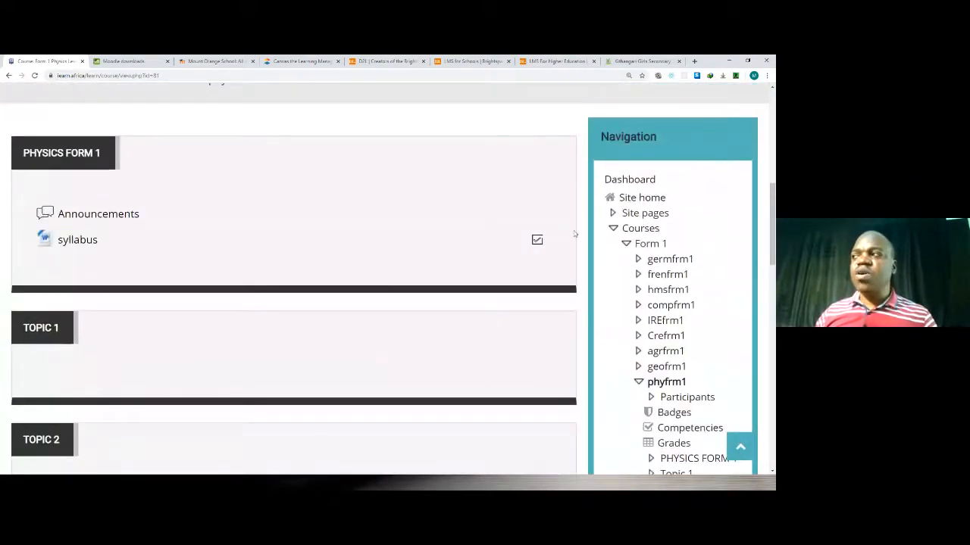
click(624, 241)
click(613, 228)
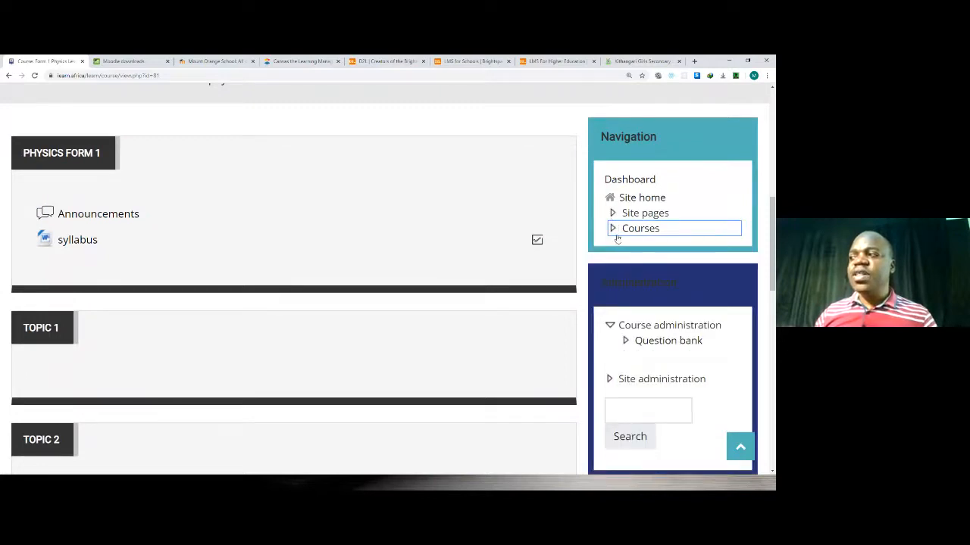
scroll(628, 242, down, 2)
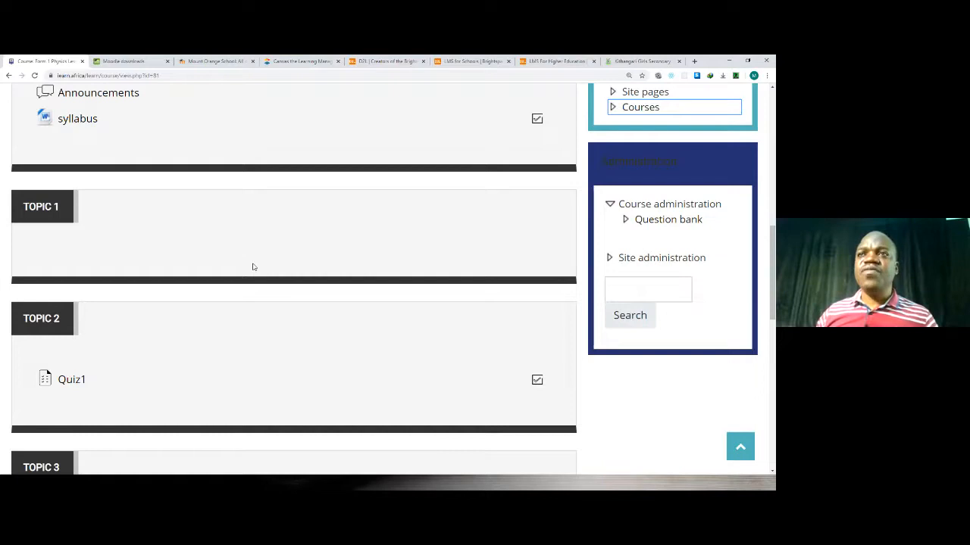
scroll(253, 267, up, 2)
scroll(83, 190, down, 2)
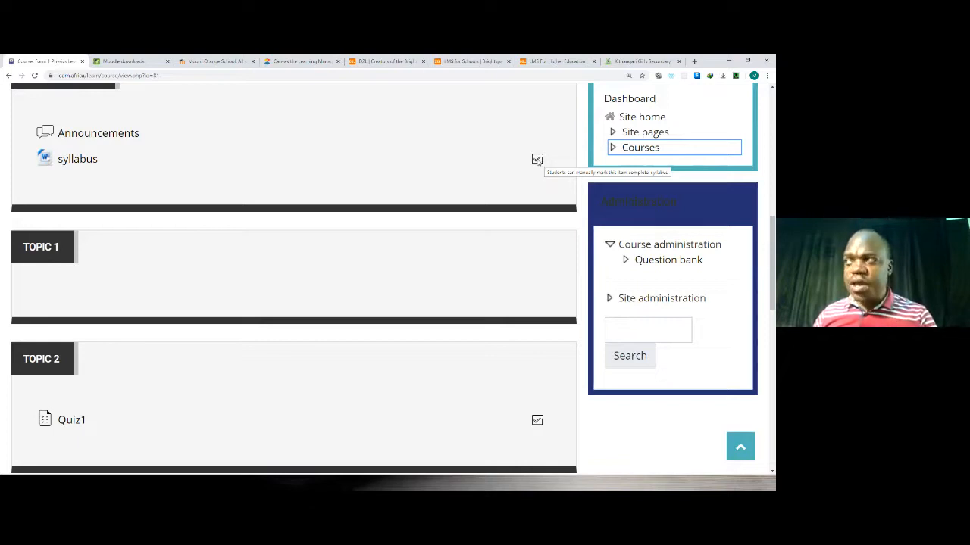
click(767, 76)
click(392, 169)
scroll(392, 170, down, 7)
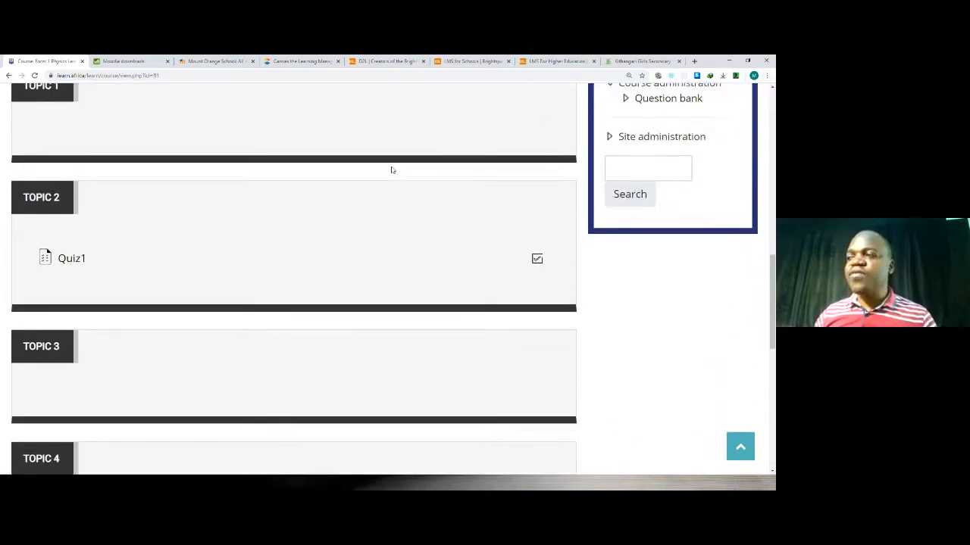
scroll(393, 170, up, 2)
scroll(392, 170, up, 2)
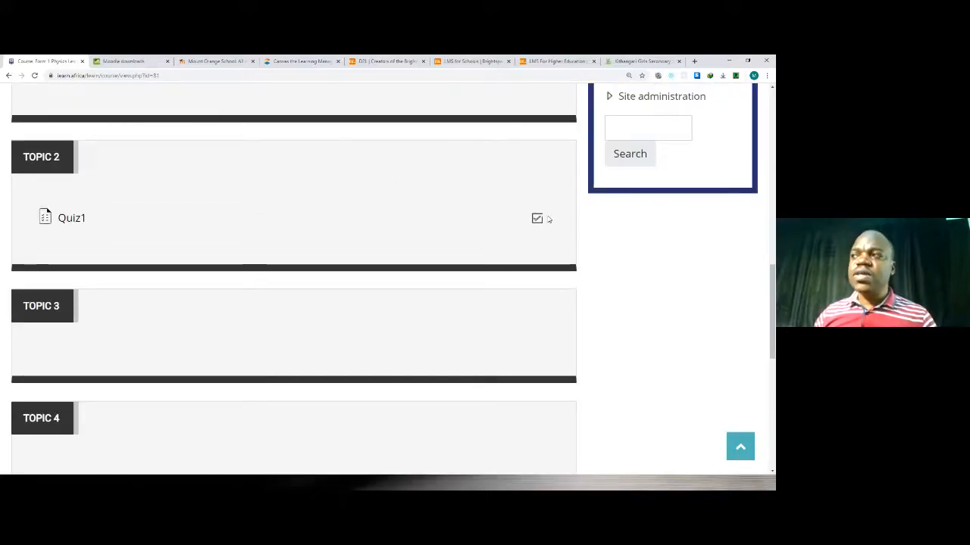
scroll(500, 213, up, 2)
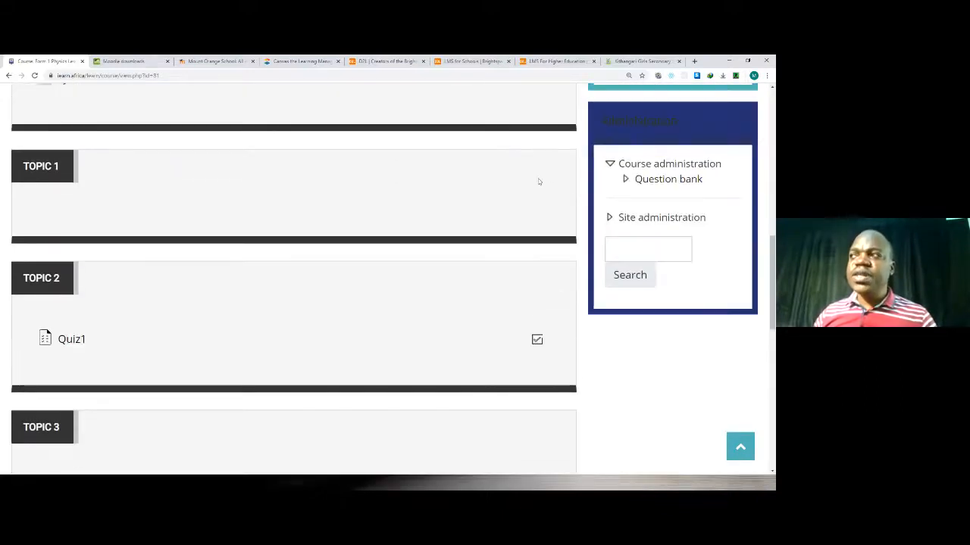
scroll(538, 182, up, 2)
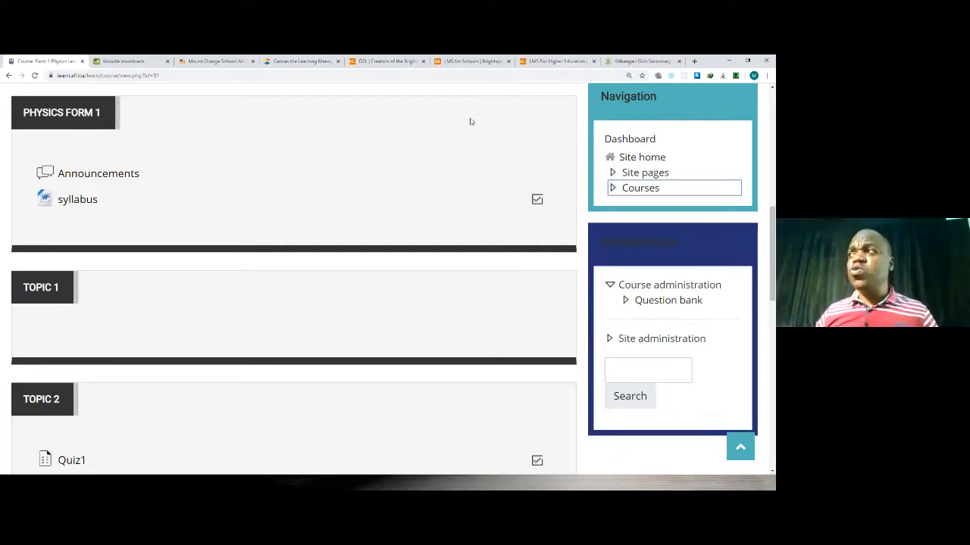
Leave the student preview and return to the normal role in the course.
scroll(481, 121, up, 3)
scroll(482, 121, up, 4)
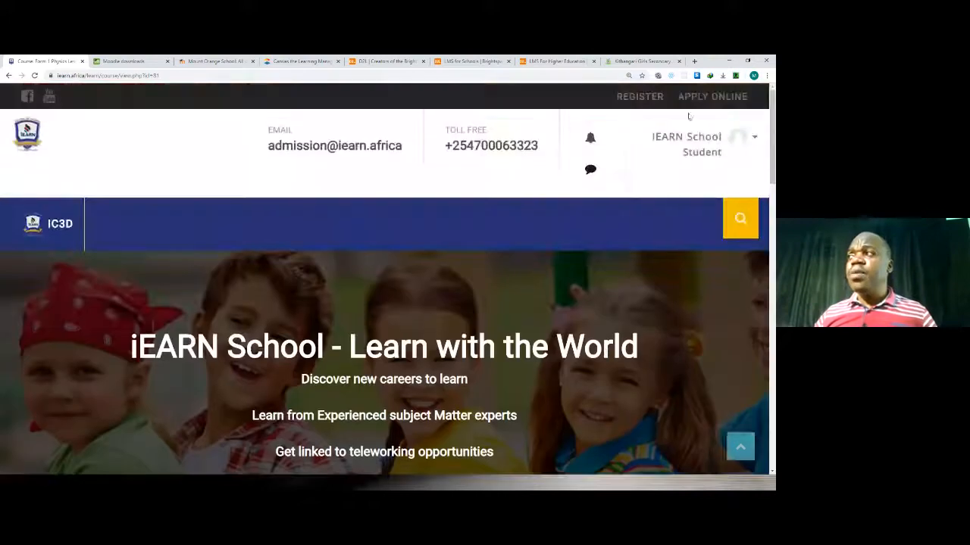
click(742, 136)
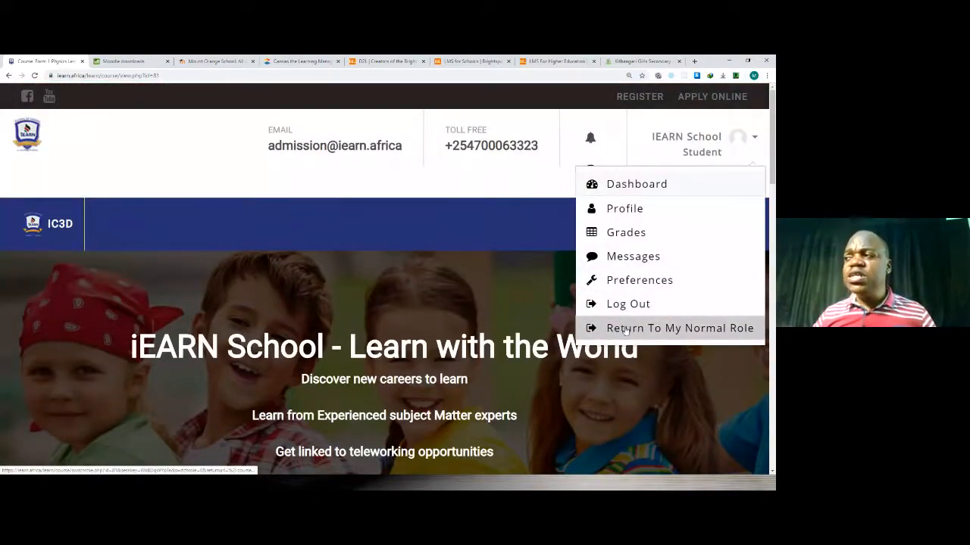
click(626, 328)
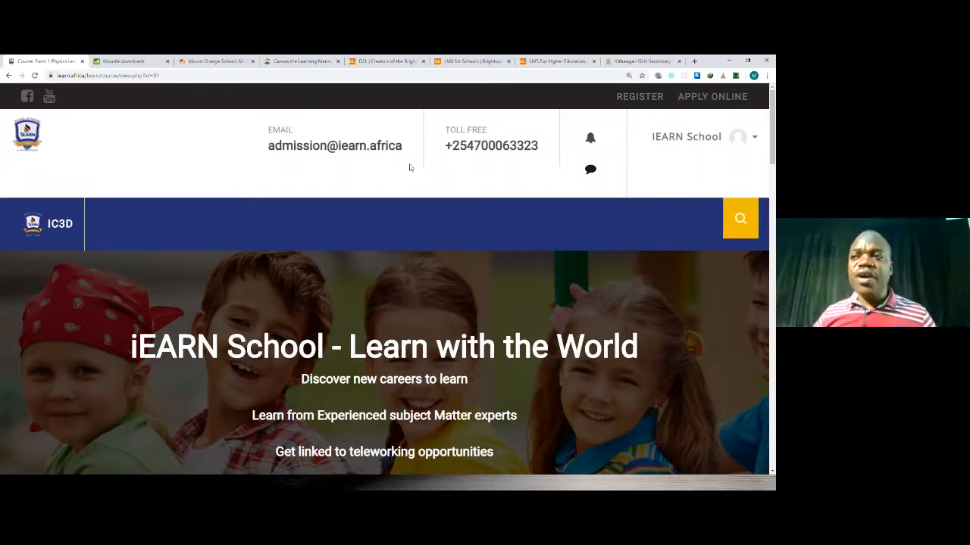
Review the course sections in the normal role and turn editing on for the physics course.
scroll(413, 168, down, 3)
scroll(357, 190, down, 2)
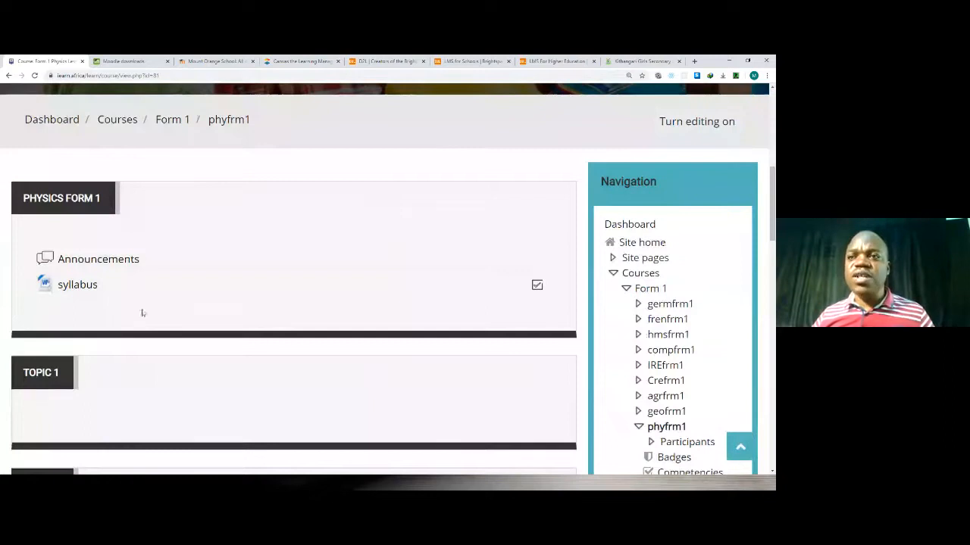
scroll(142, 307, down, 2)
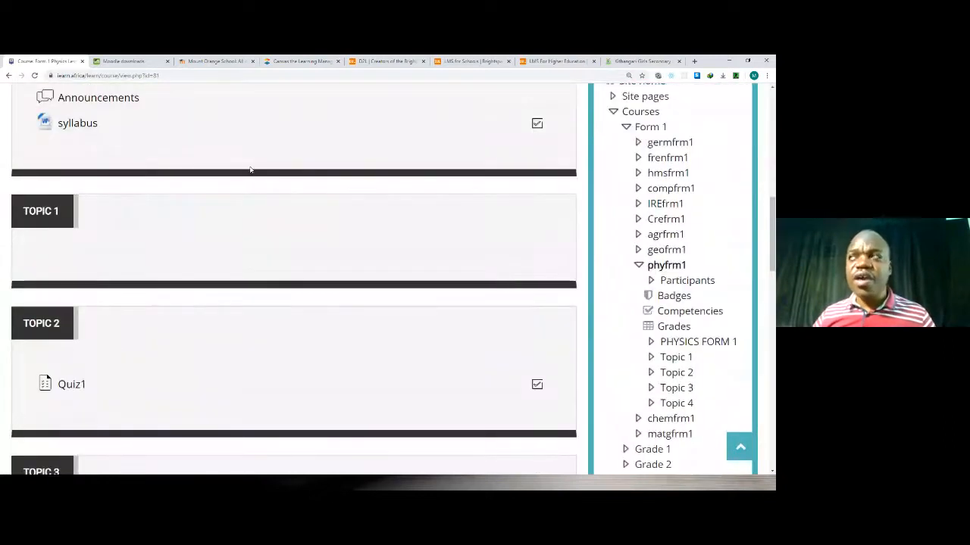
scroll(261, 254, up, 3)
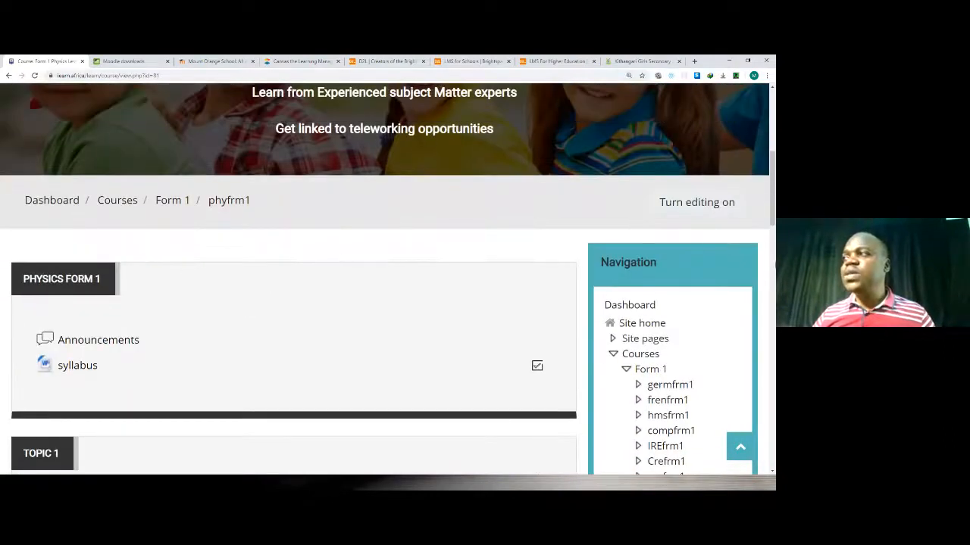
click(691, 217)
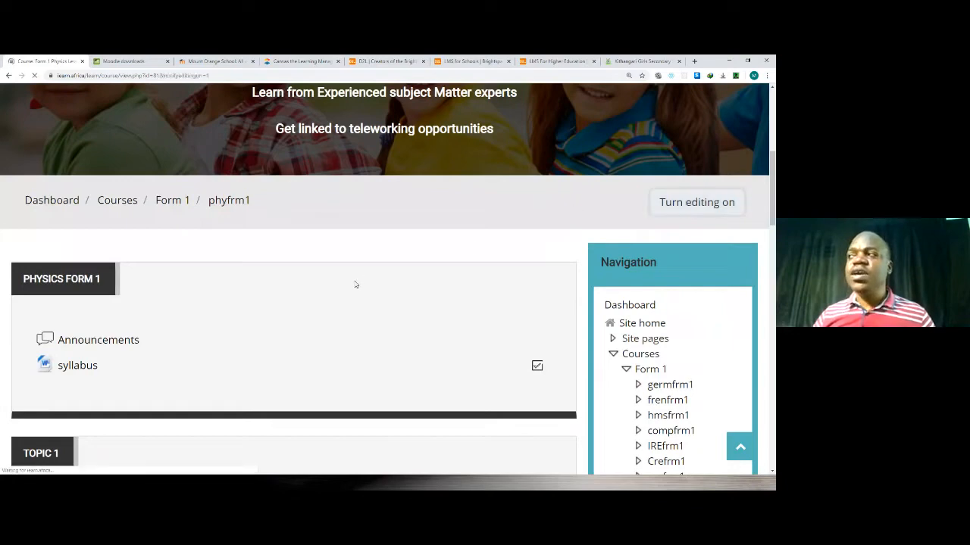
Open the activity chooser for Topic 1, read the BigBlueButtonBN description, and close it without adding anything.
scroll(254, 318, down, 2)
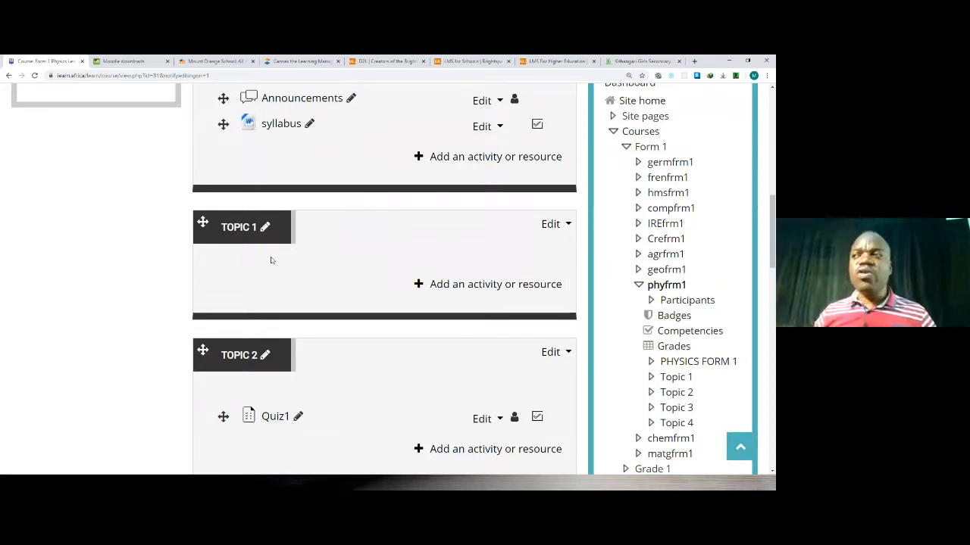
click(449, 286)
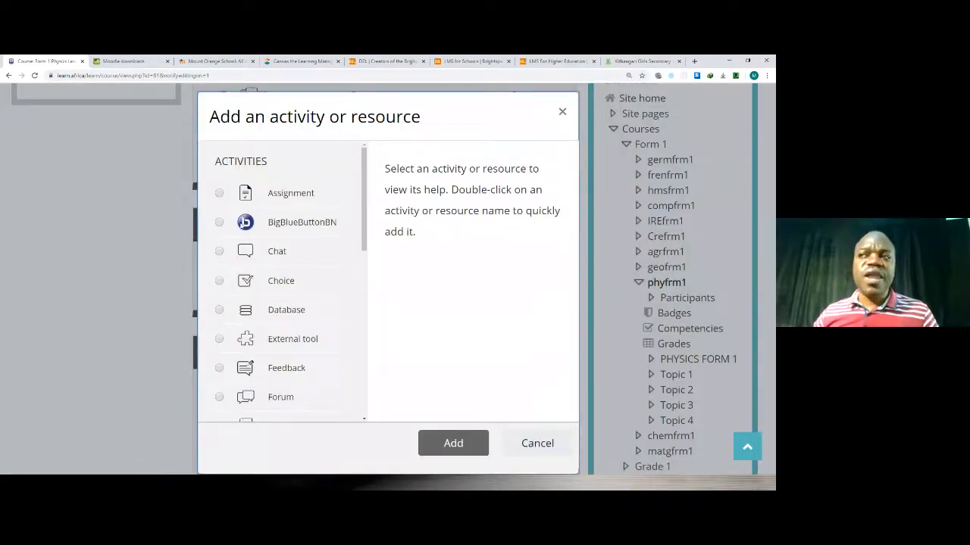
click(242, 222)
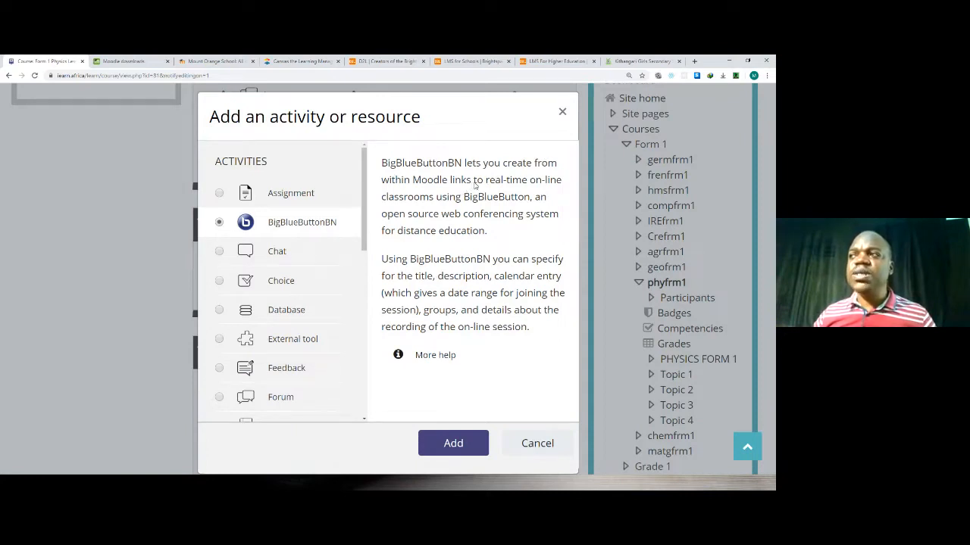
drag(484, 183, 494, 239)
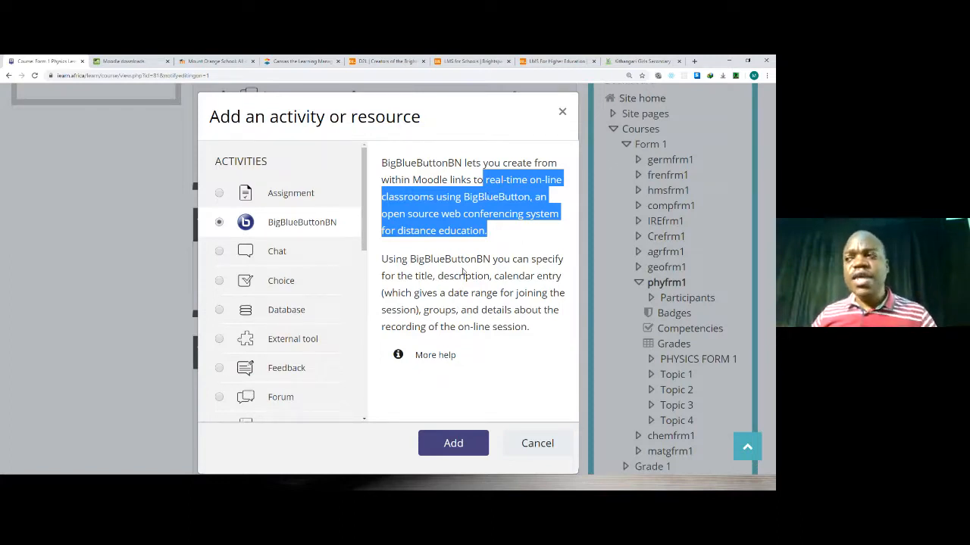
click(562, 111)
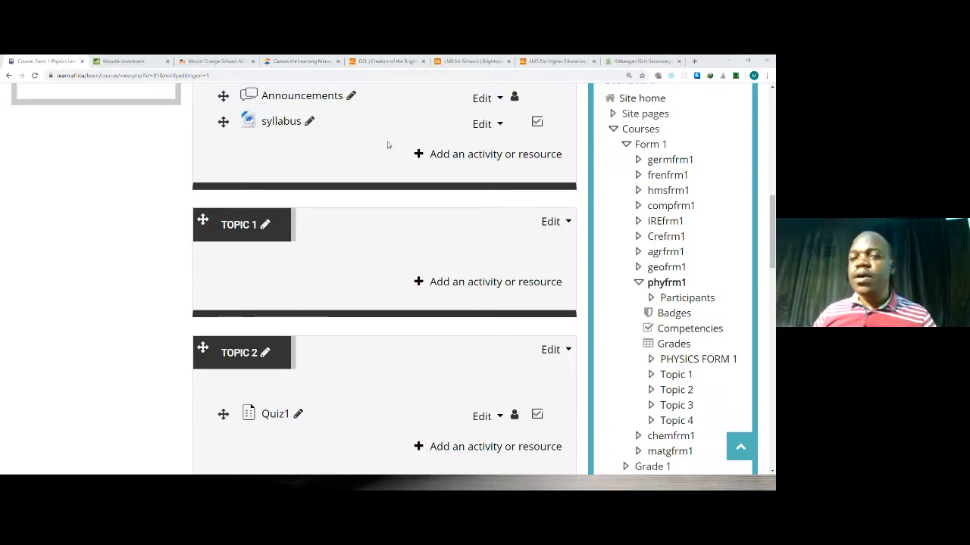
Switch to the Microsoft Forms window, maximize it, and examine the questions of the Developing Instructions online form.
drag(389, 144, 385, 146)
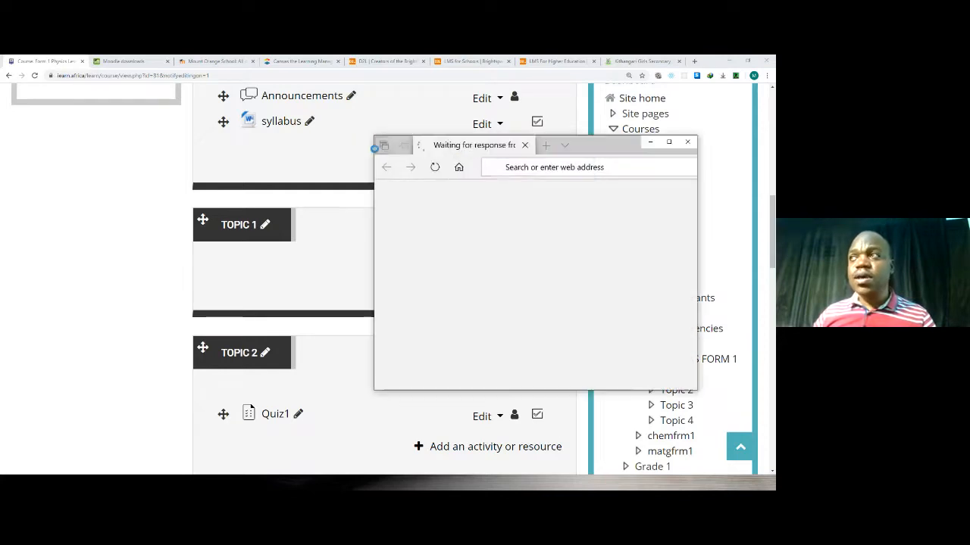
click(668, 142)
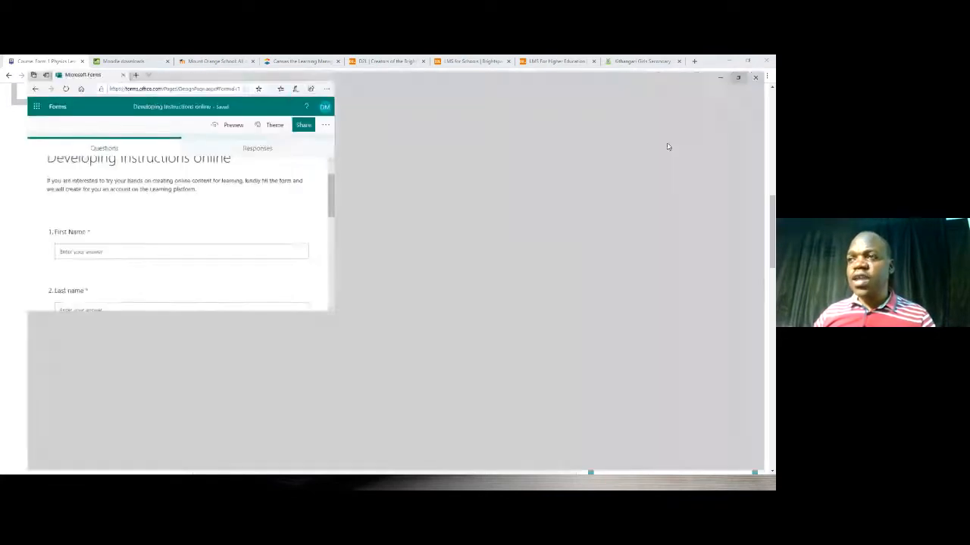
scroll(372, 216, down, 5)
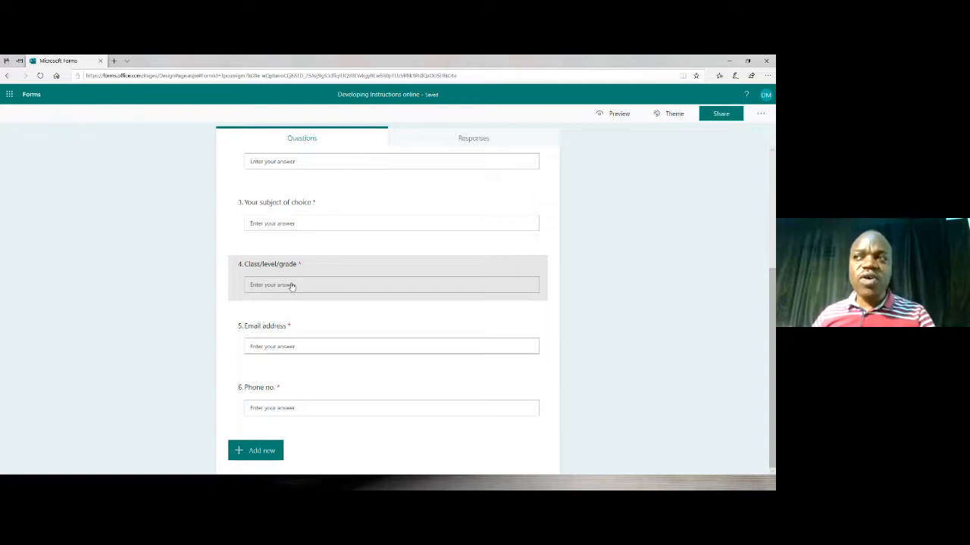
scroll(287, 219, up, 2)
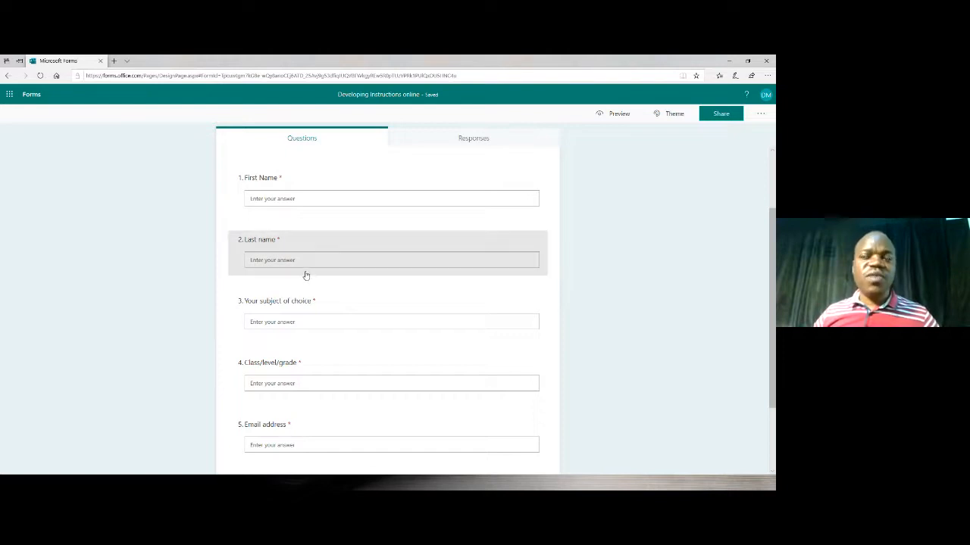
scroll(305, 280, down, 1)
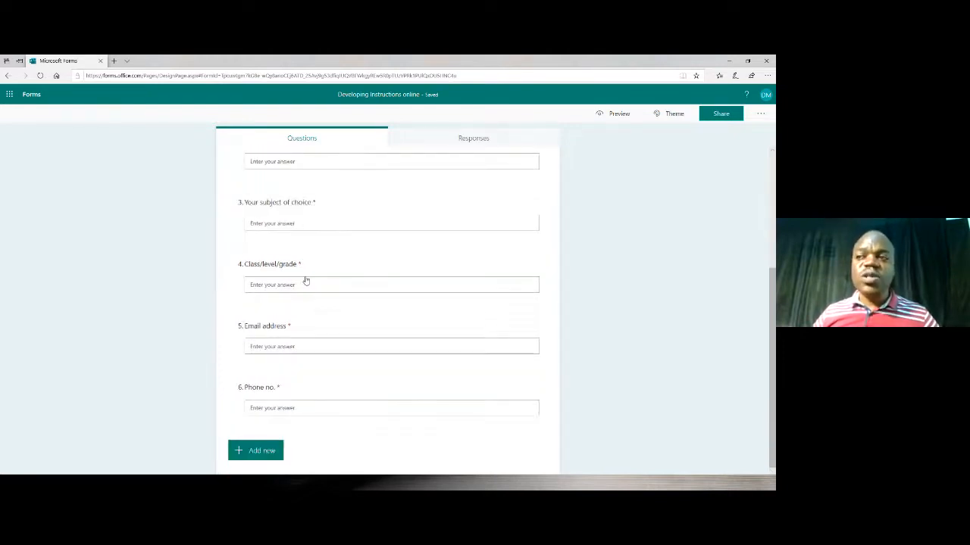
scroll(306, 280, up, 3)
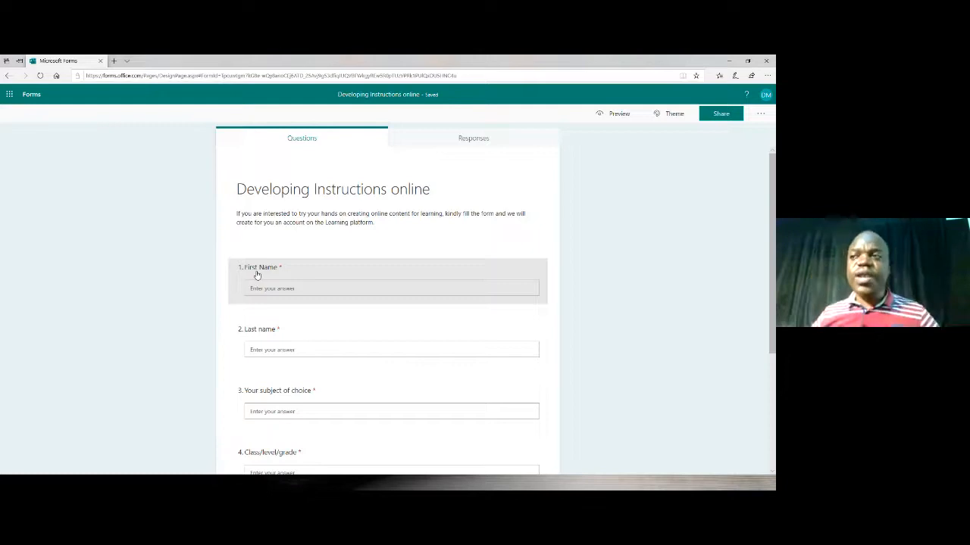
scroll(279, 324, down, 3)
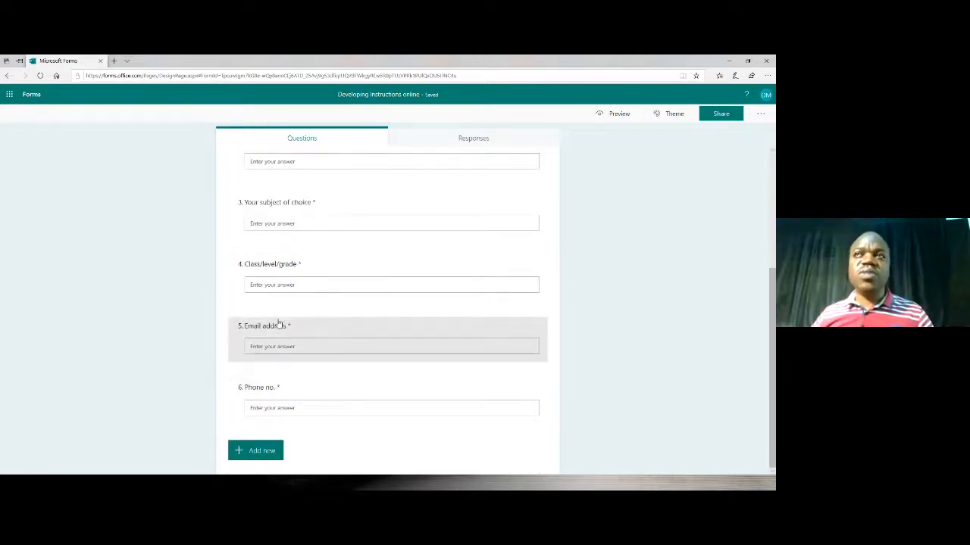
scroll(283, 325, up, 3)
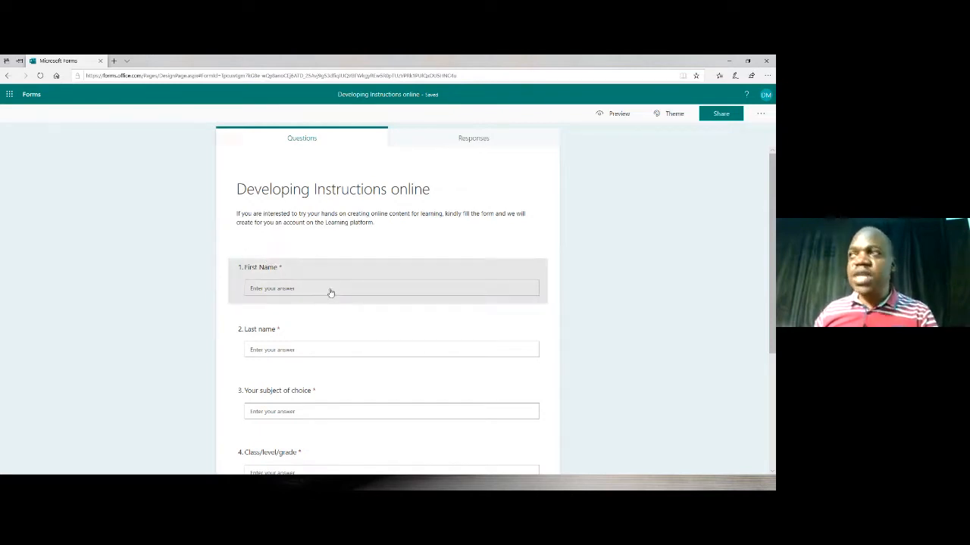
Bring up the response summary of the Developing Instructions online form.
scroll(329, 287, down, 3)
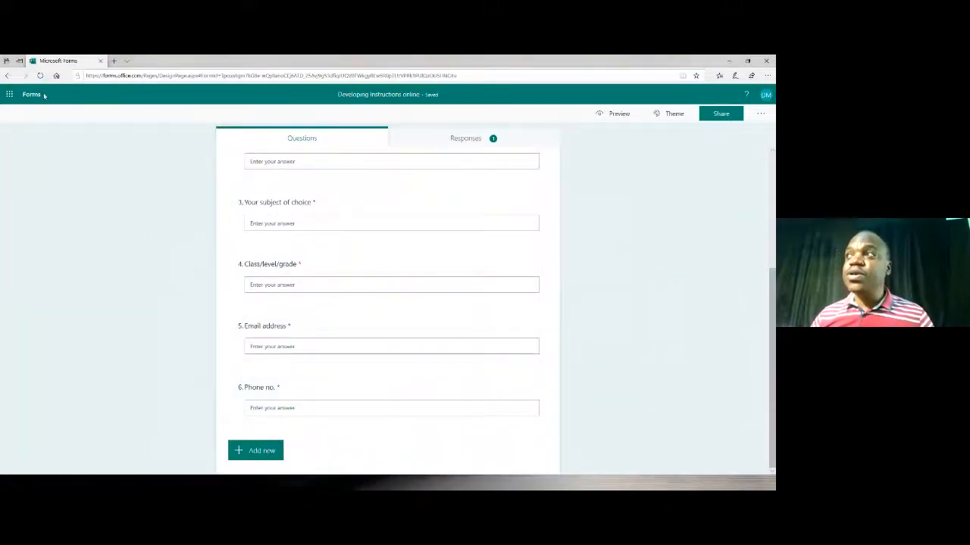
click(464, 139)
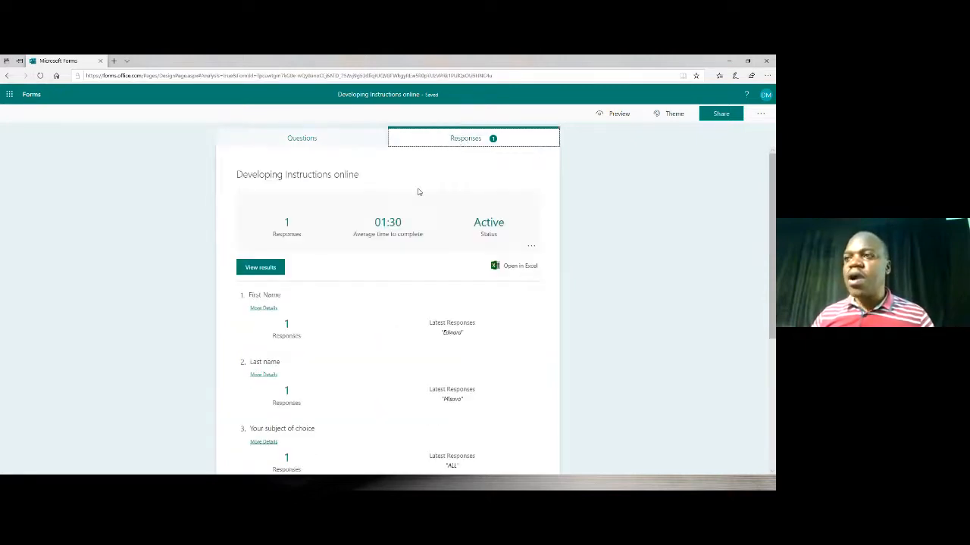
Examine the latest responses to all six questions of the Developing Instructions online form, from First Name to Phone no.
scroll(401, 190, down, 1)
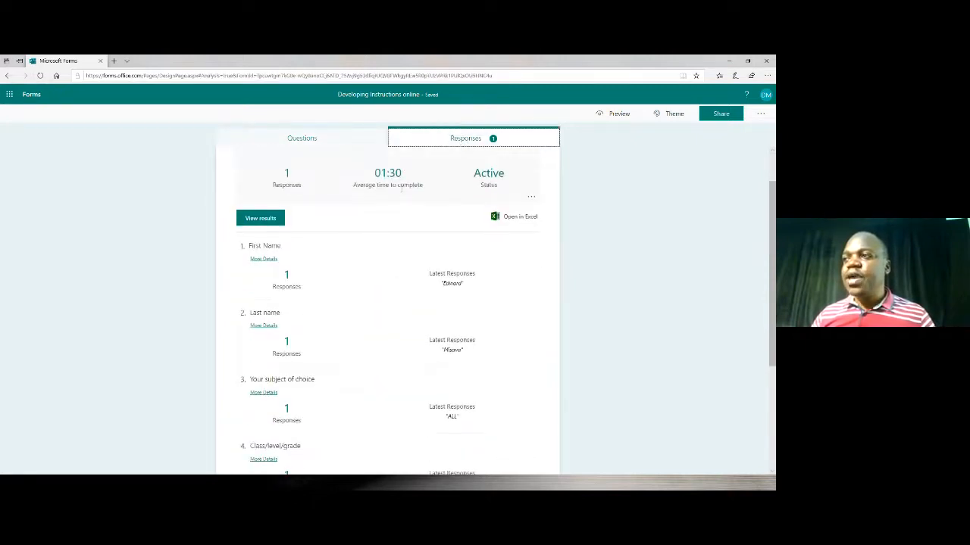
scroll(402, 189, down, 3)
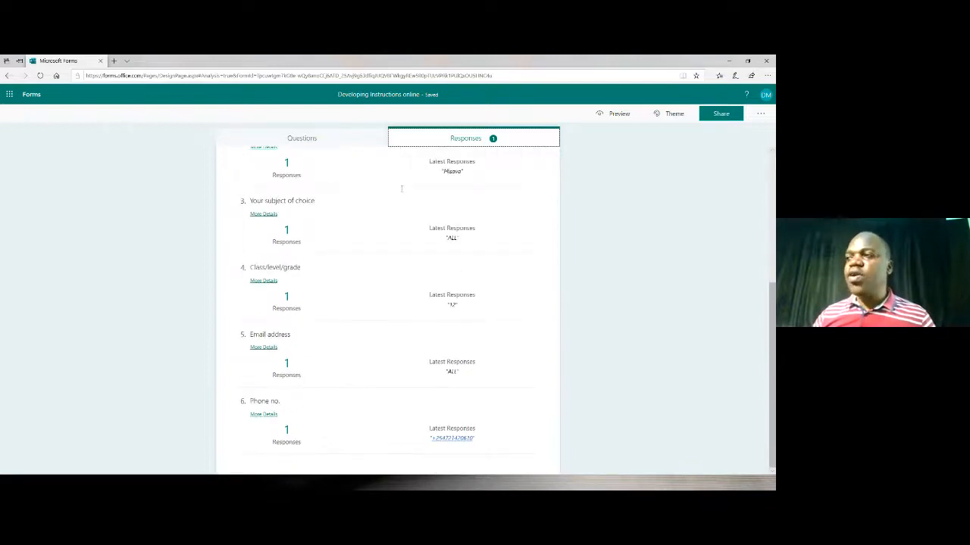
scroll(401, 190, up, 1)
scroll(401, 192, down, 1)
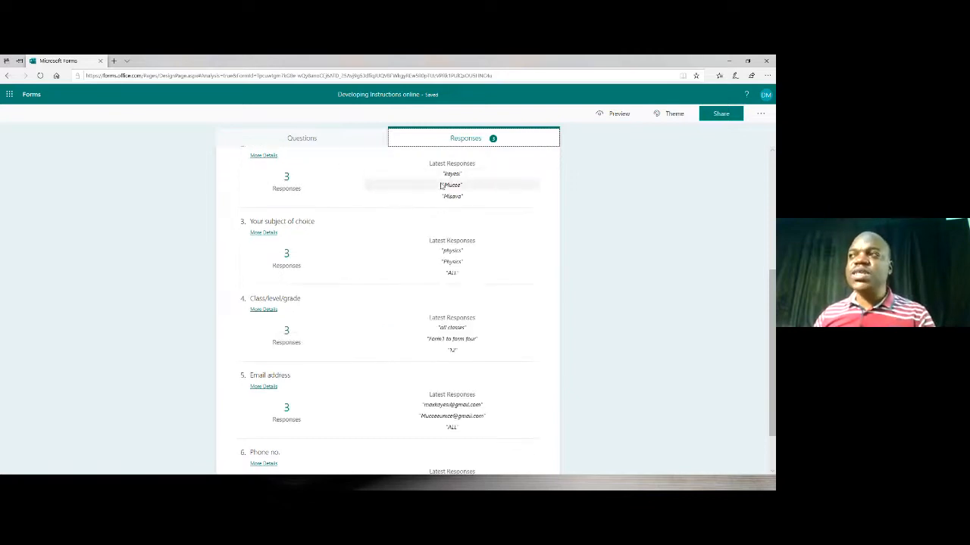
scroll(413, 187, down, 1)
scroll(416, 192, down, 1)
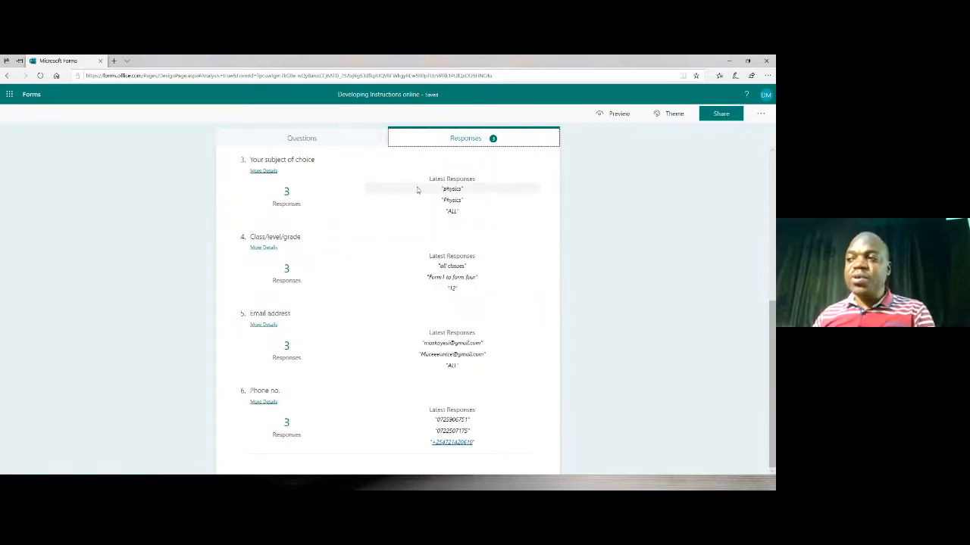
scroll(420, 191, up, 9)
scroll(425, 192, down, 9)
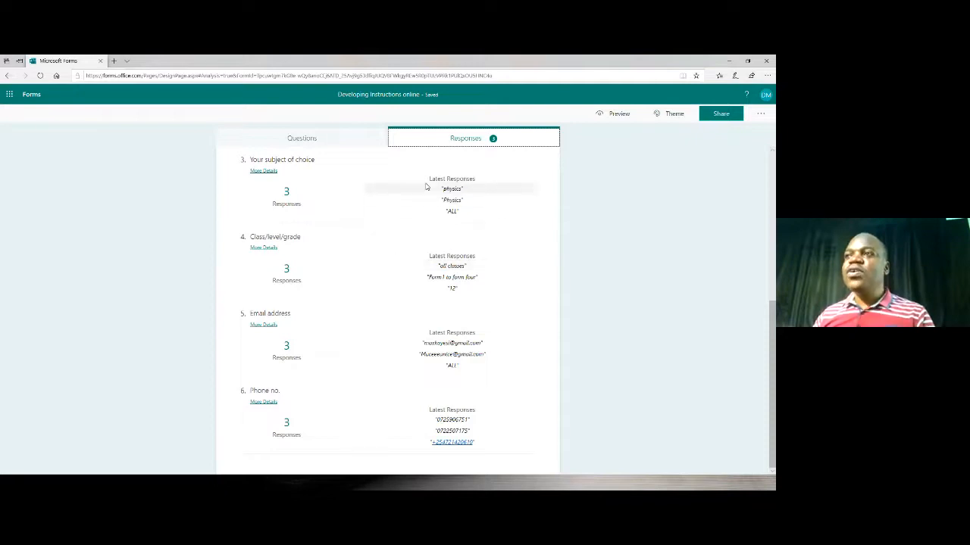
scroll(420, 240, up, 1)
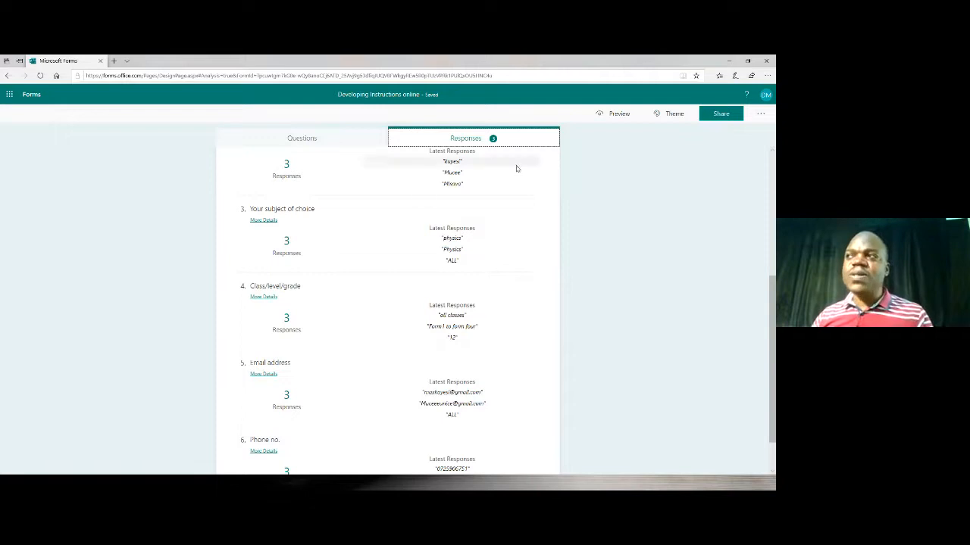
scroll(412, 238, up, 3)
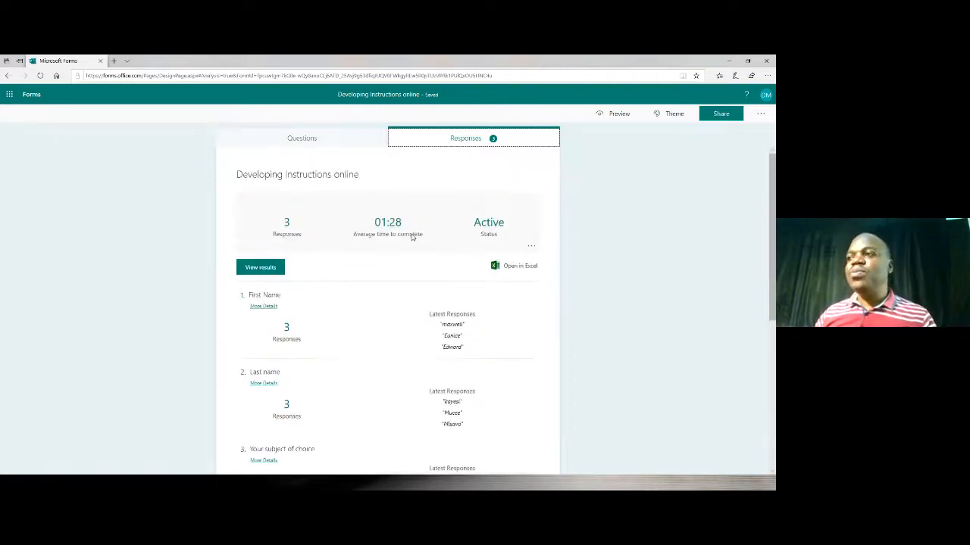
scroll(412, 237, down, 1)
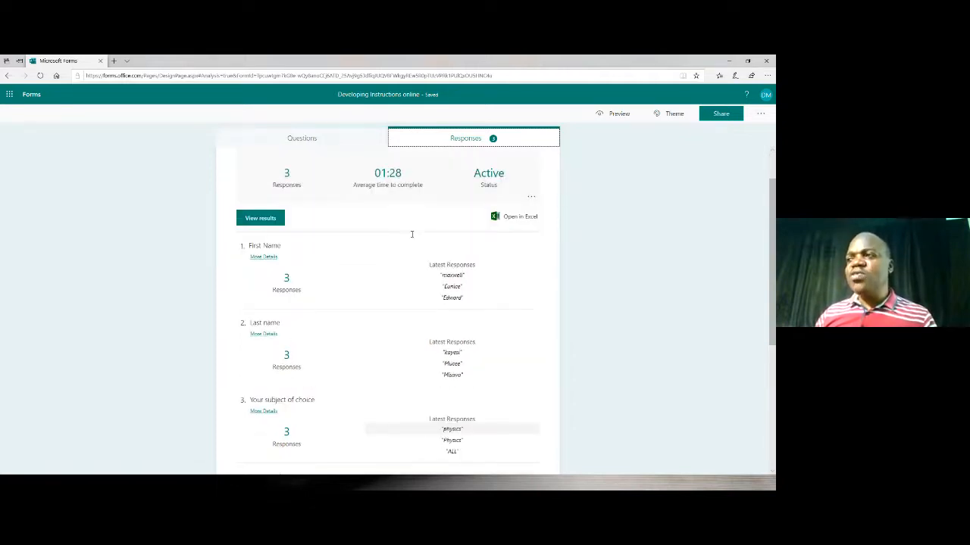
scroll(412, 234, down, 1)
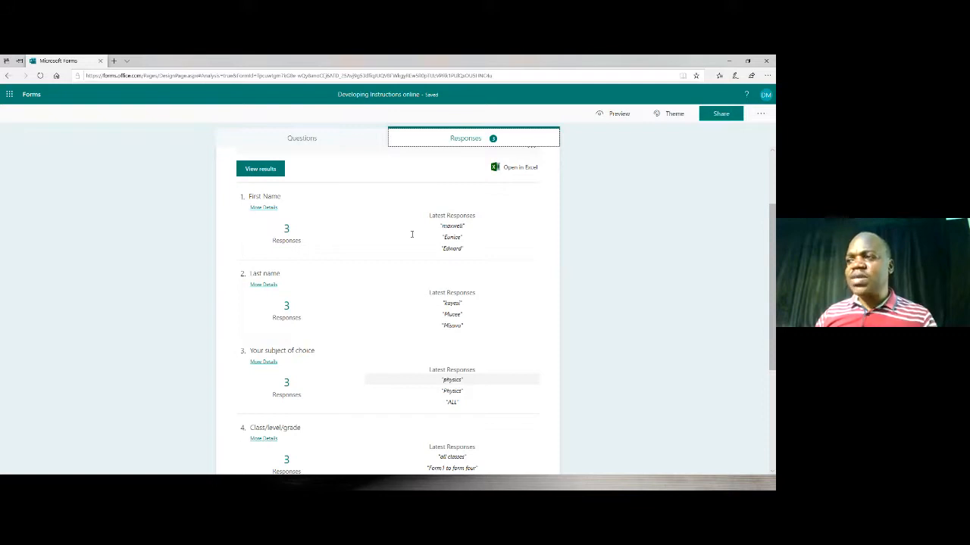
scroll(412, 235, down, 3)
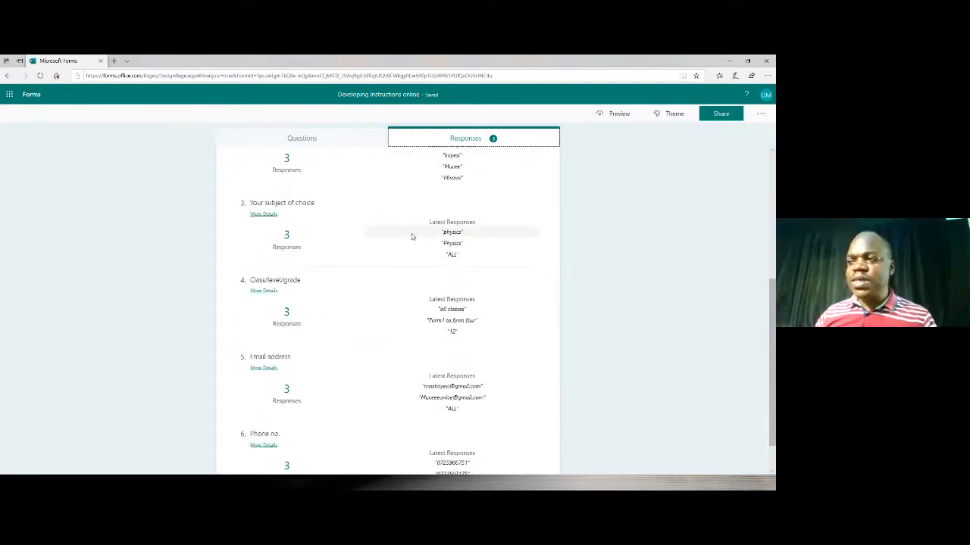
scroll(412, 237, down, 1)
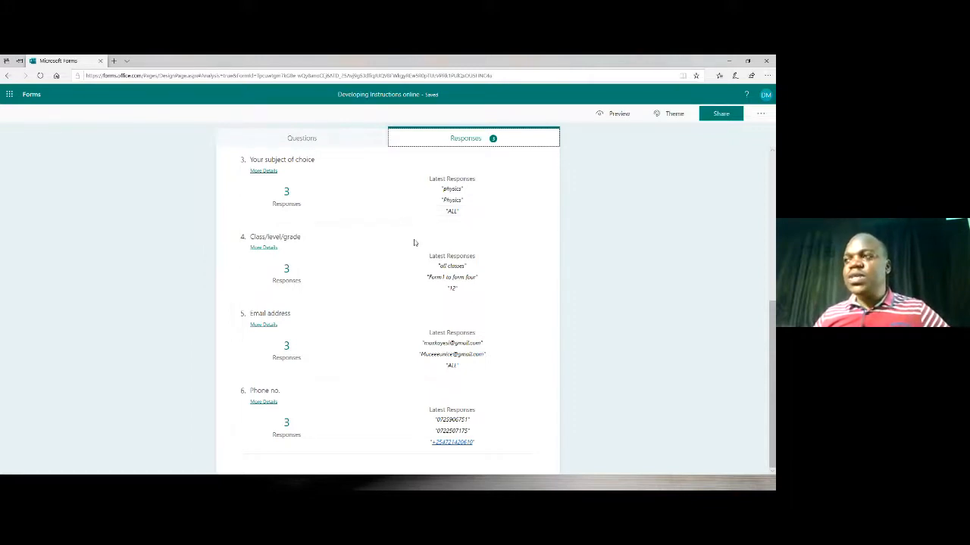
scroll(413, 241, up, 6)
scroll(402, 227, down, 2)
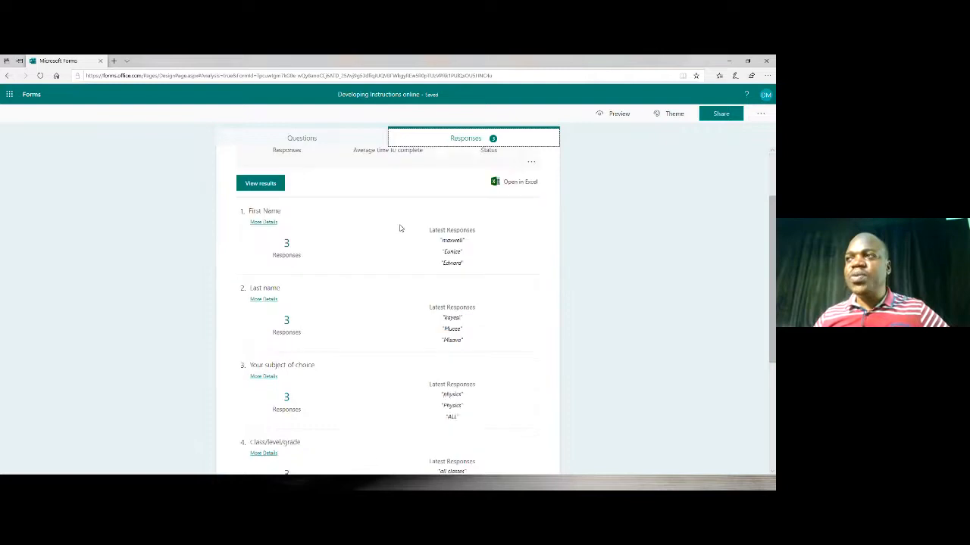
scroll(401, 226, down, 1)
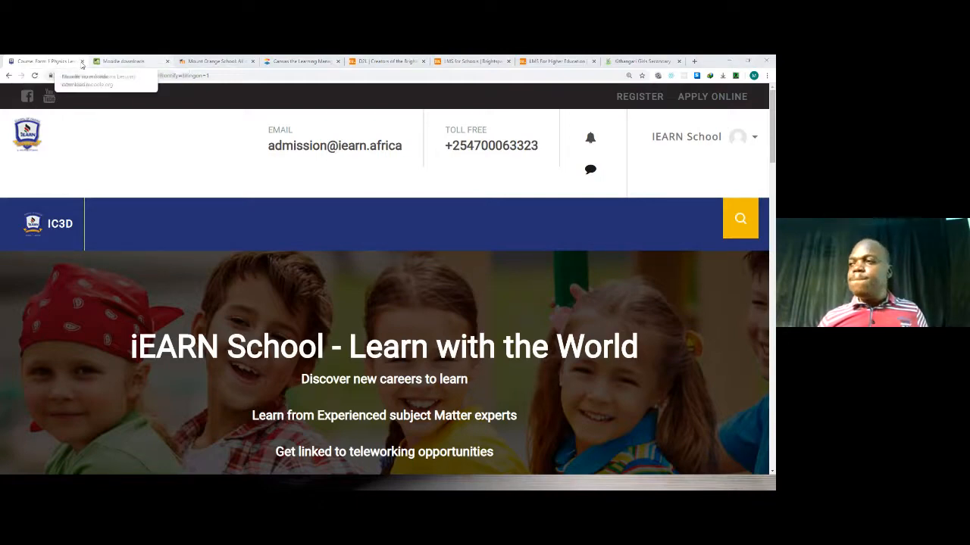
Return to the iEARN School physics course page in Moodle and collapse the Courses branch of the Navigation block.
scroll(449, 230, down, 3)
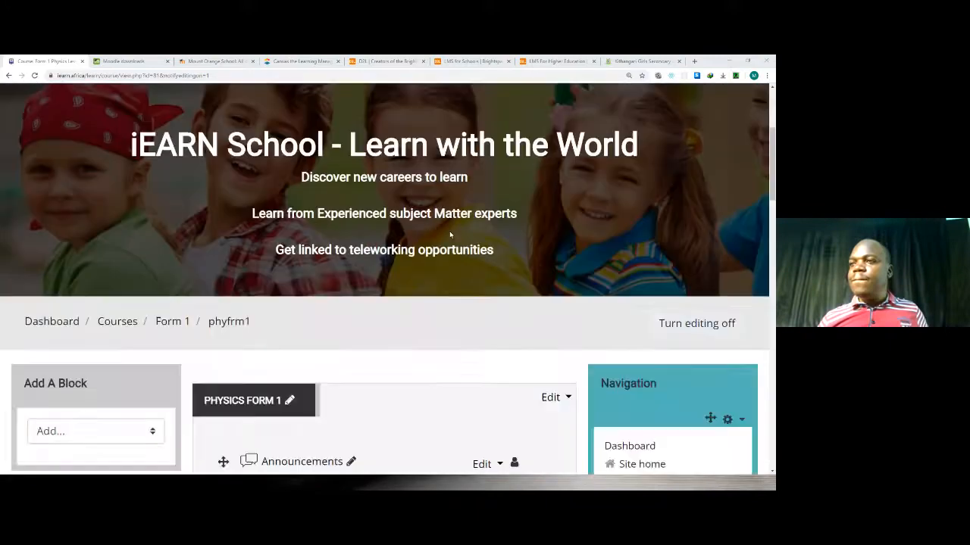
scroll(450, 230, down, 7)
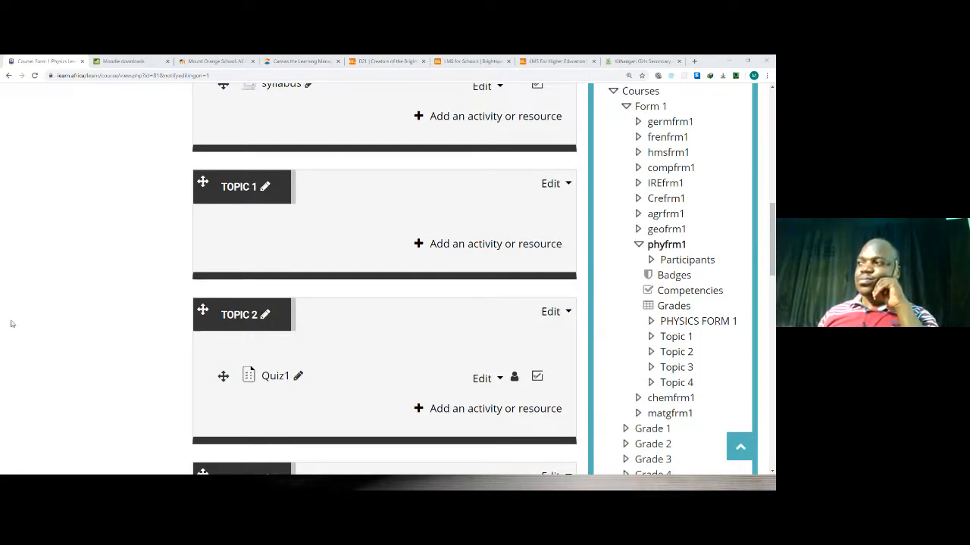
scroll(605, 359, up, 5)
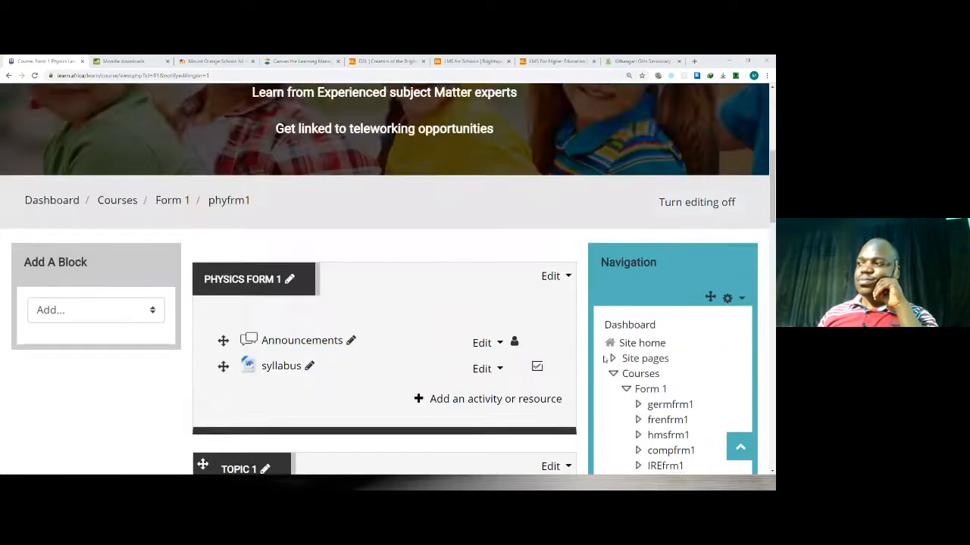
click(612, 358)
click(612, 358)
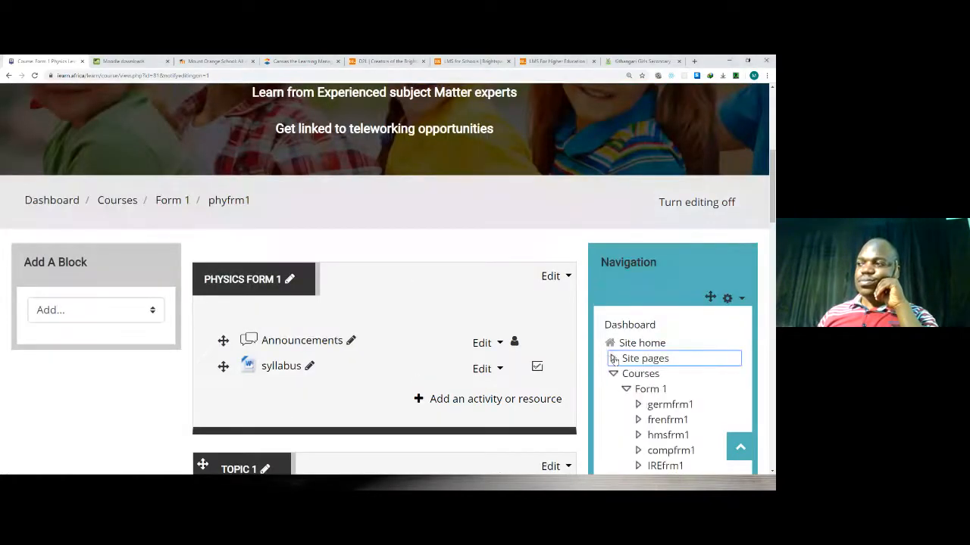
click(613, 374)
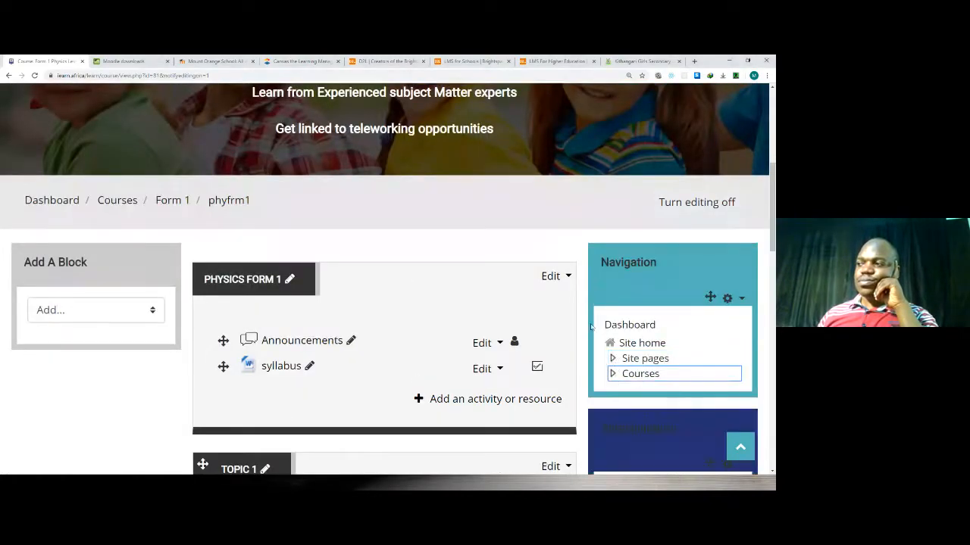
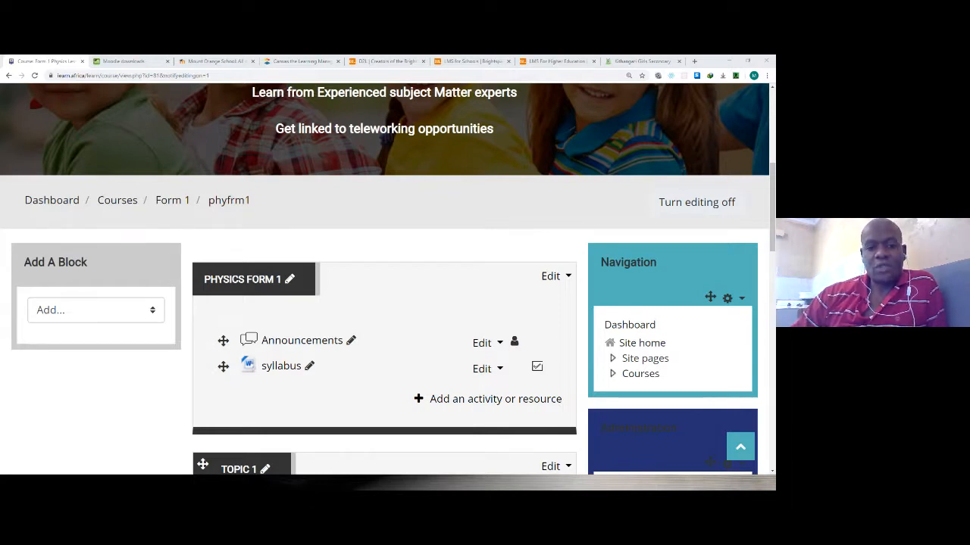
Search YouTube in a new browser tab for "plants to grow at home" and open the video "15 Plants You Can Easily Grow in Your Own Kitchen".
scroll(368, 376, down, 3)
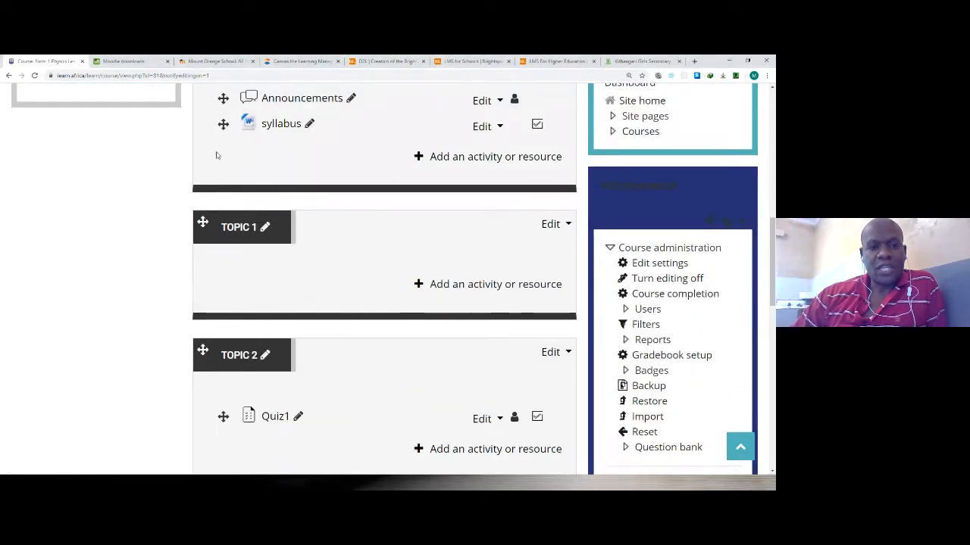
click(694, 60)
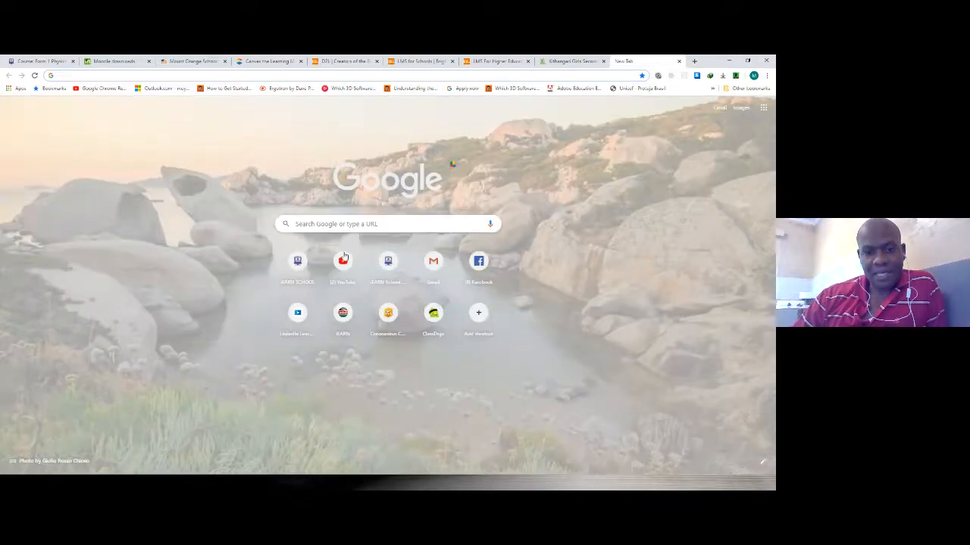
click(343, 260)
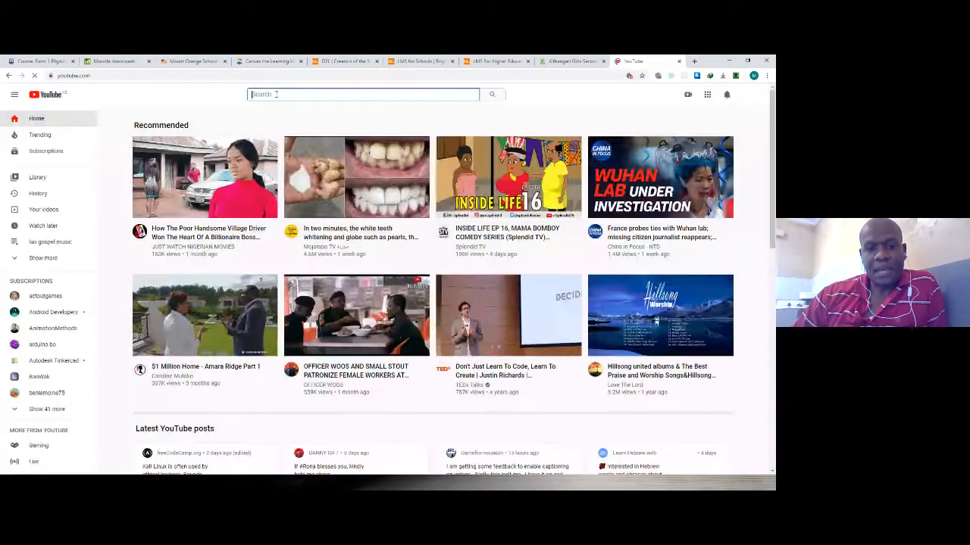
text(plant)
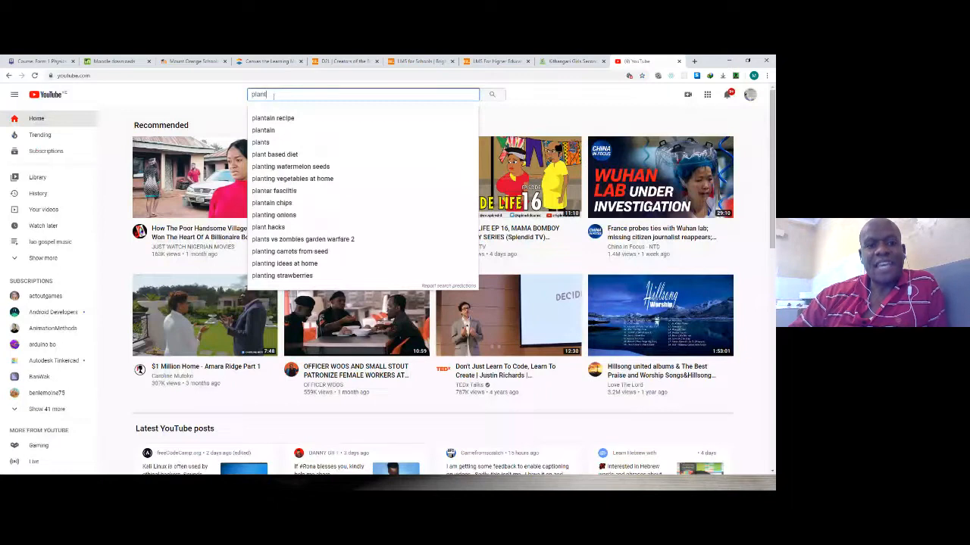
text(s)
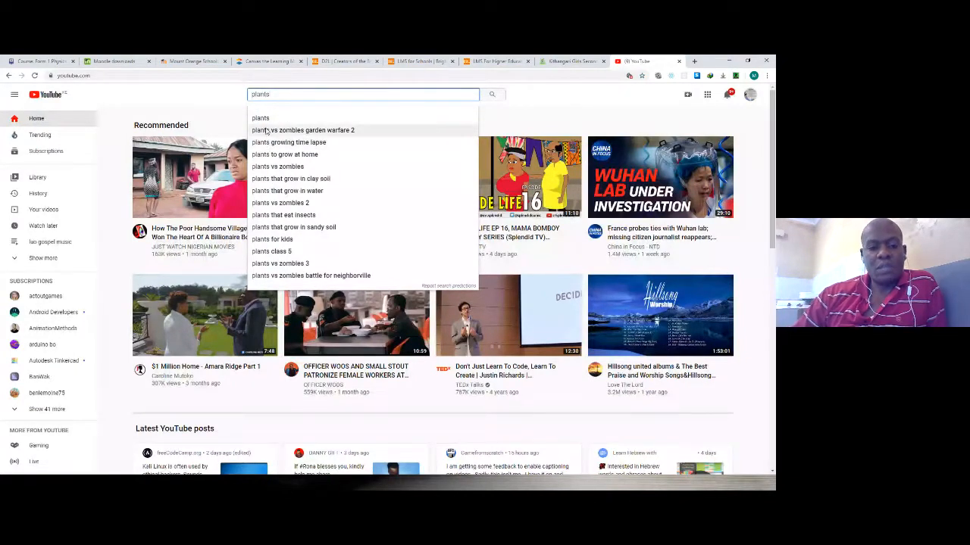
click(287, 158)
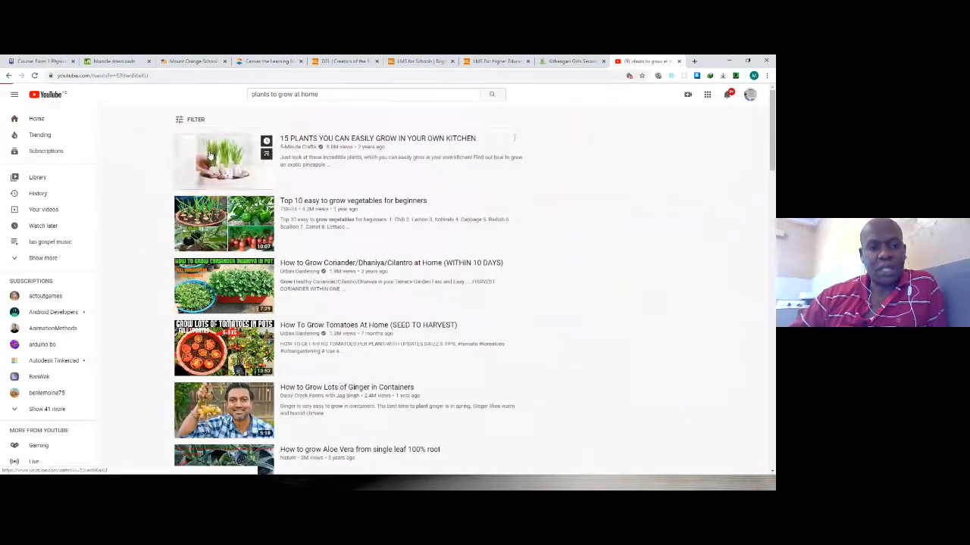
click(209, 151)
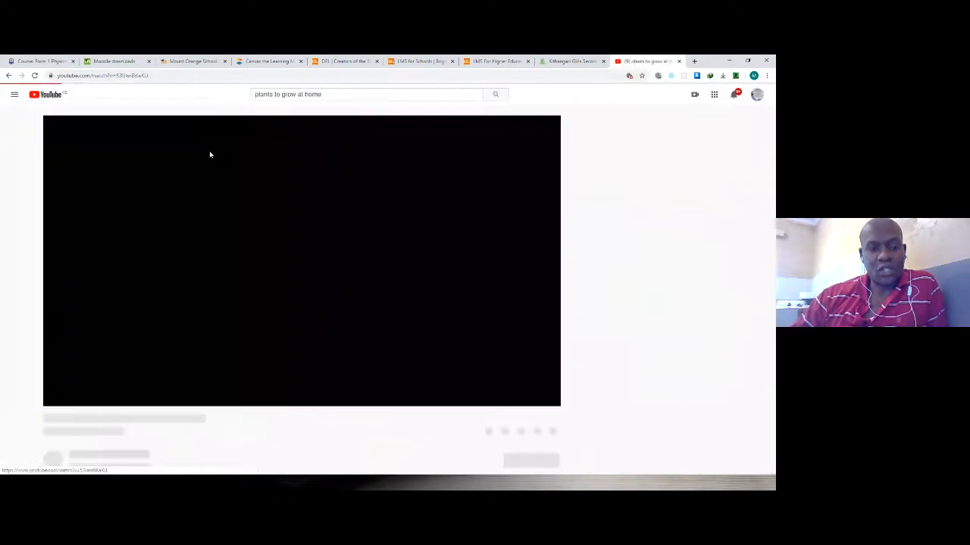
Pause the video and copy its web address.
click(123, 76)
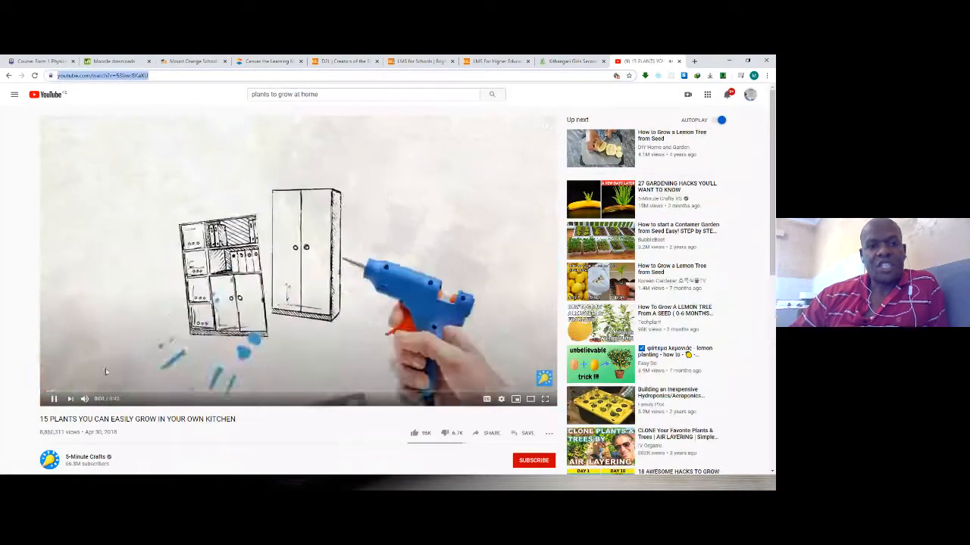
click(165, 305)
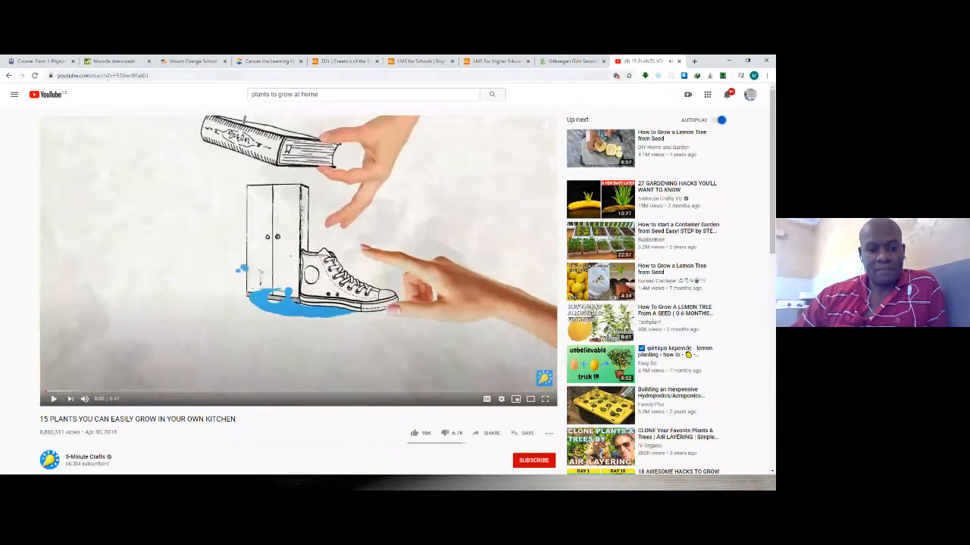
click(108, 76)
right_click(108, 77)
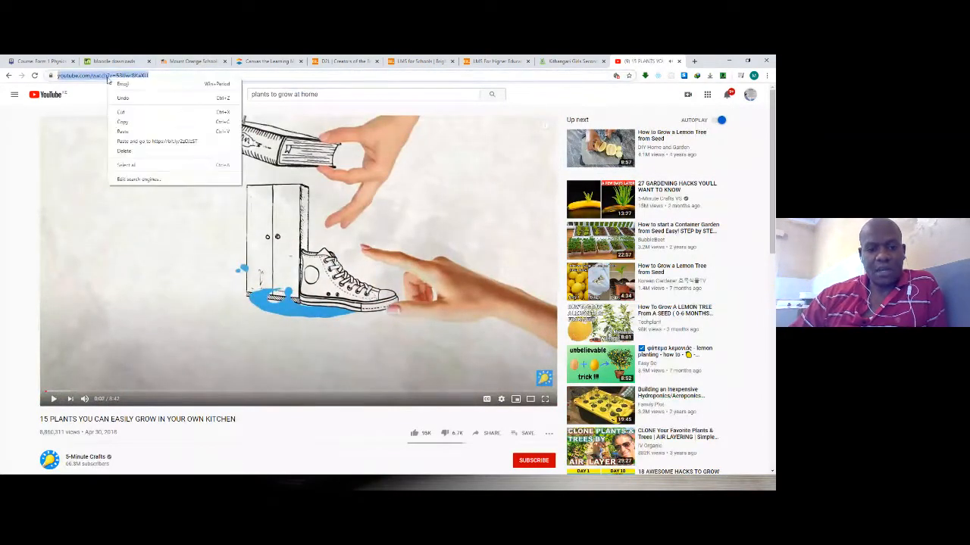
click(123, 122)
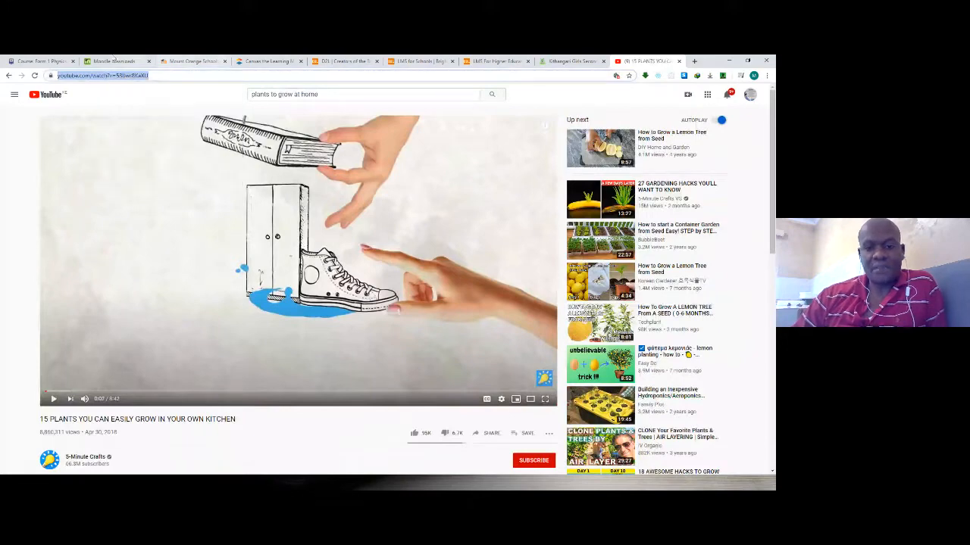
Return to the Moodle physics course page and select File as the resource type to add to Topic 1.
click(41, 61)
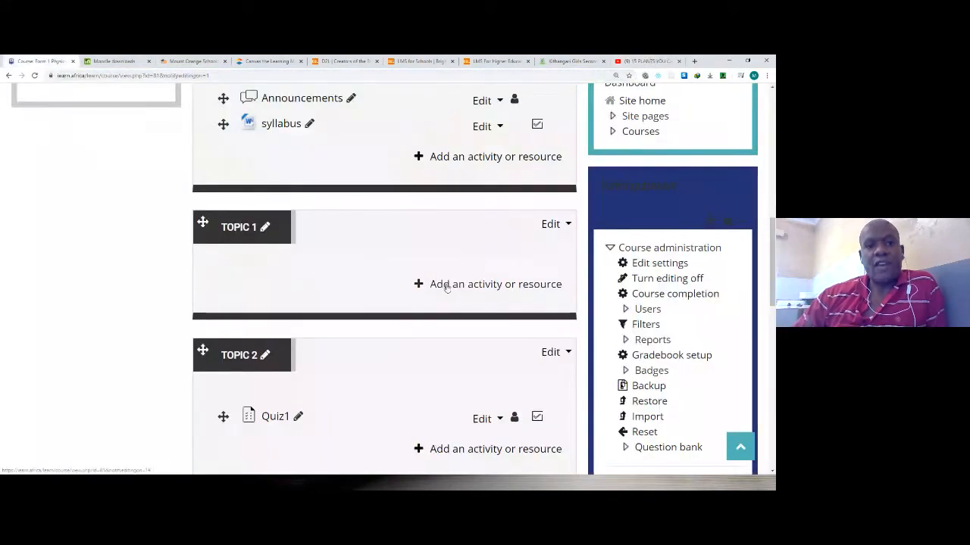
click(447, 285)
scroll(250, 250, down, 2)
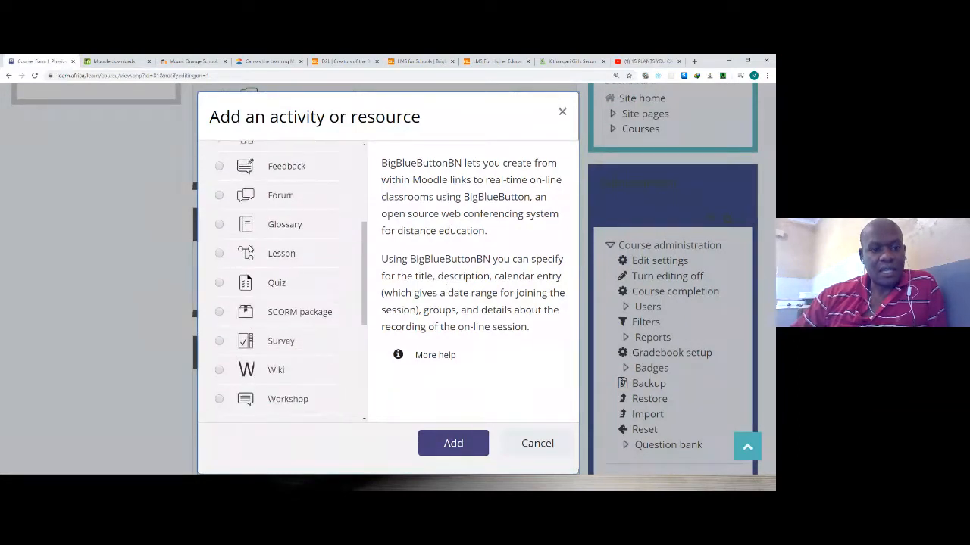
scroll(274, 266, down, 2)
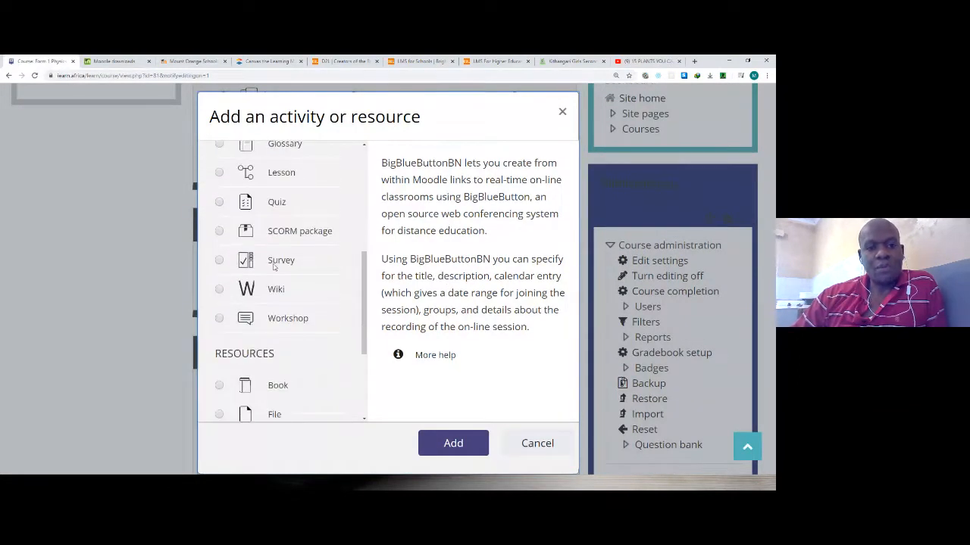
scroll(274, 265, down, 3)
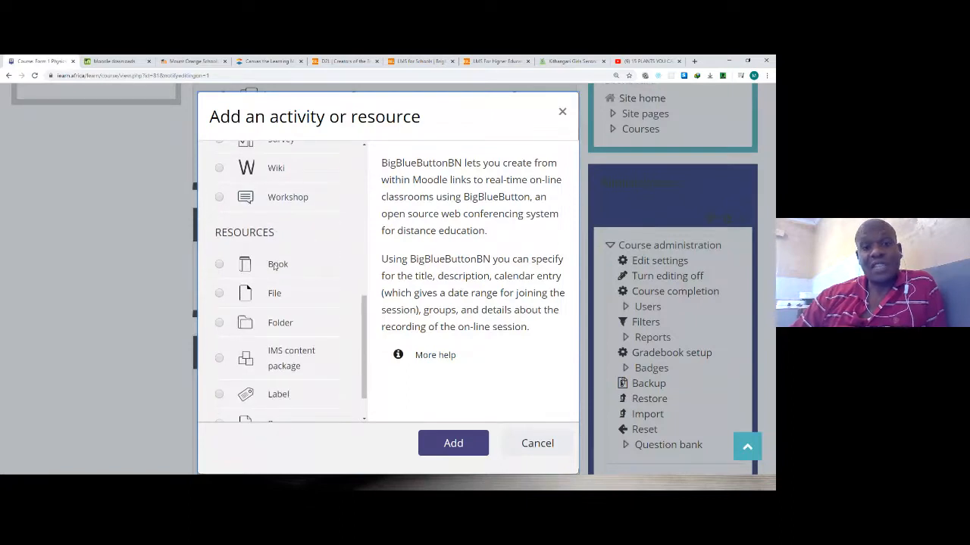
scroll(275, 265, down, 1)
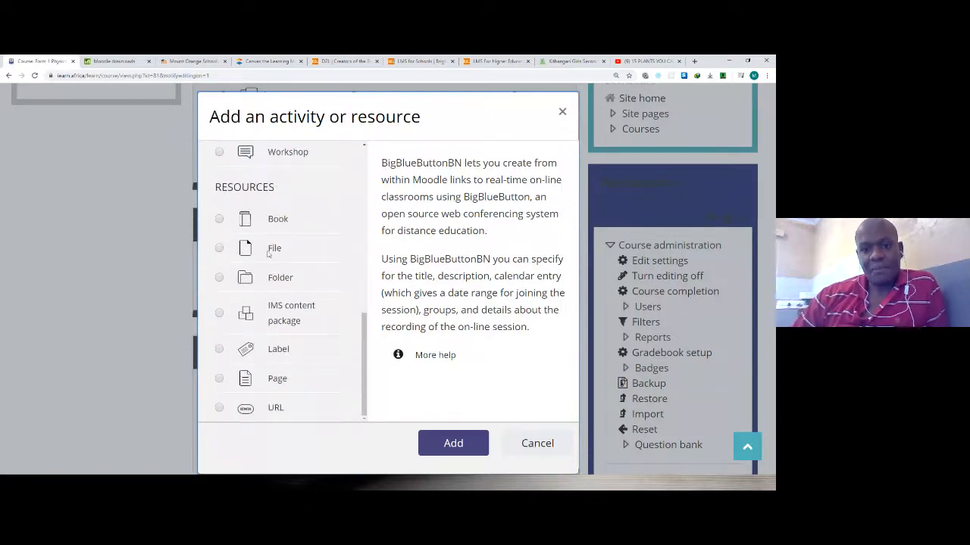
click(219, 249)
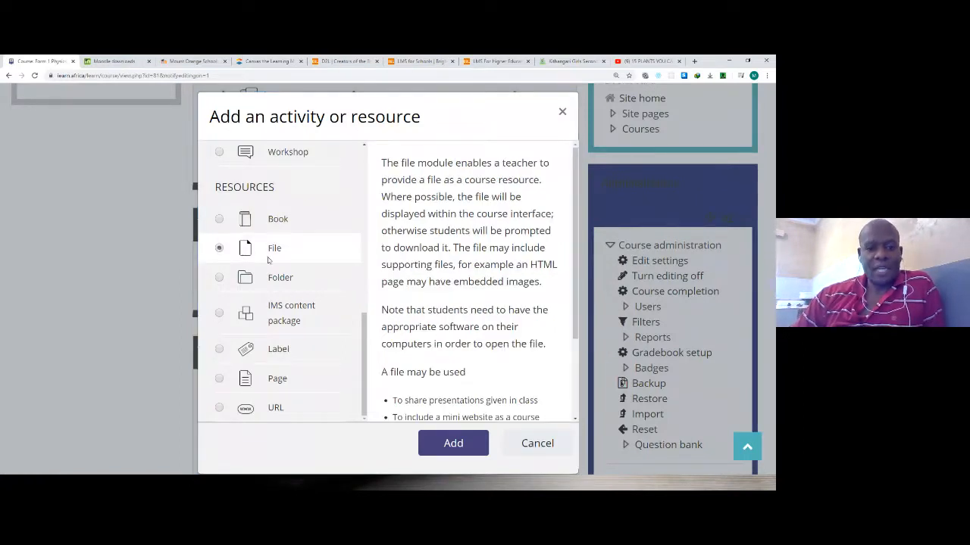
Examine the activity and resource types that can be added to Topic 1, from Assignment through URL.
scroll(269, 279, up, 5)
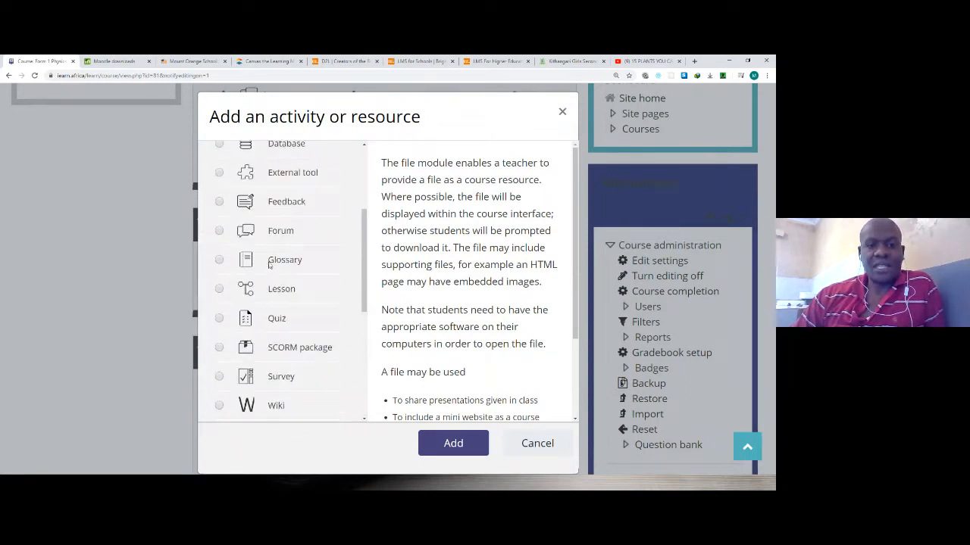
scroll(270, 266, up, 3)
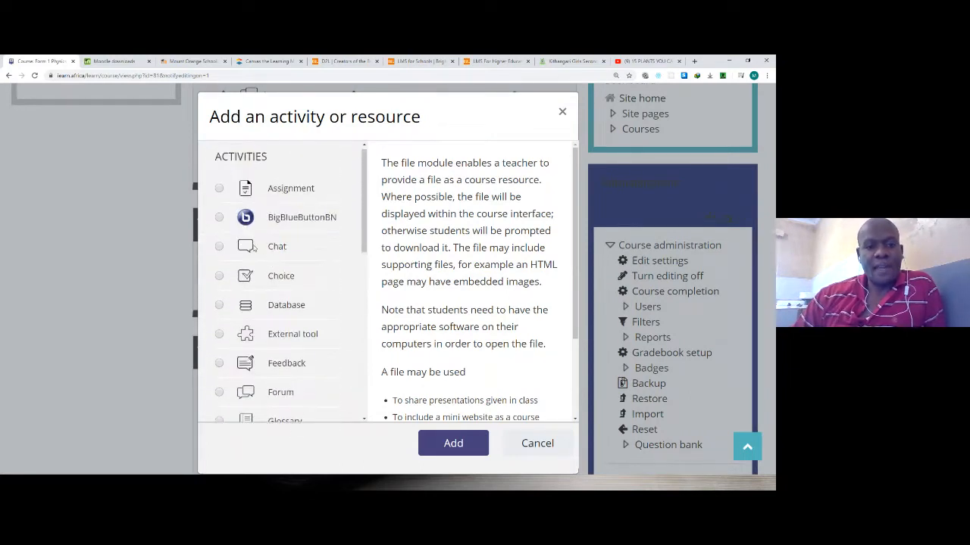
scroll(255, 235, up, 1)
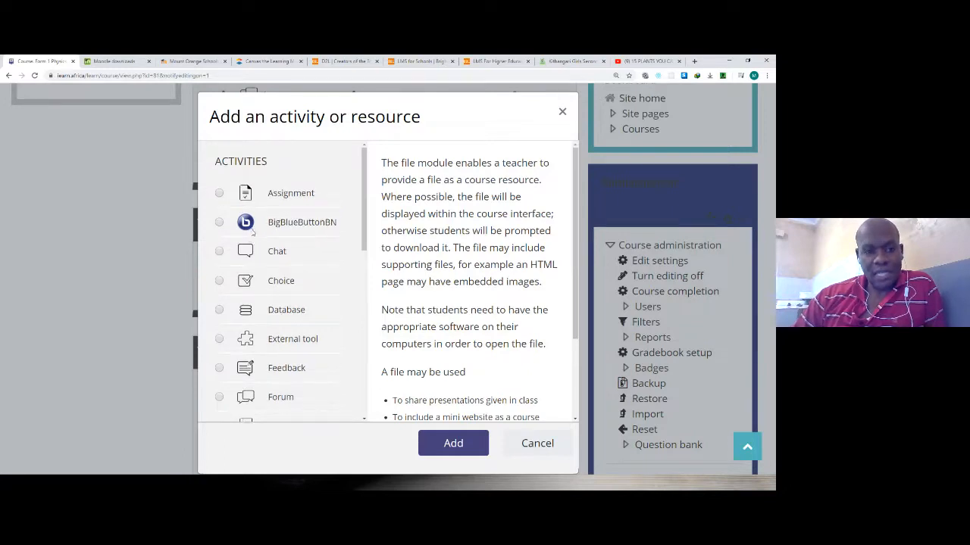
scroll(254, 227, down, 2)
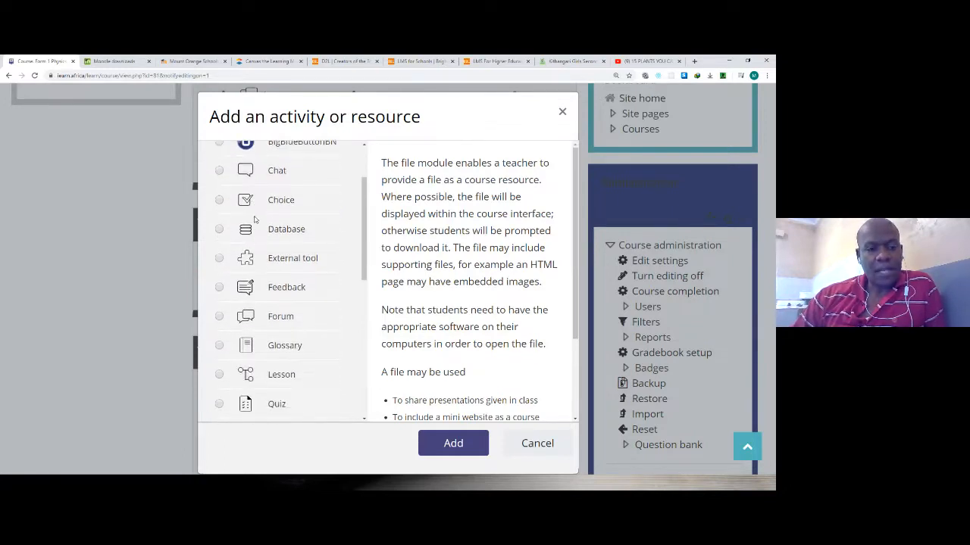
scroll(254, 219, up, 1)
scroll(256, 222, down, 7)
scroll(258, 226, down, 2)
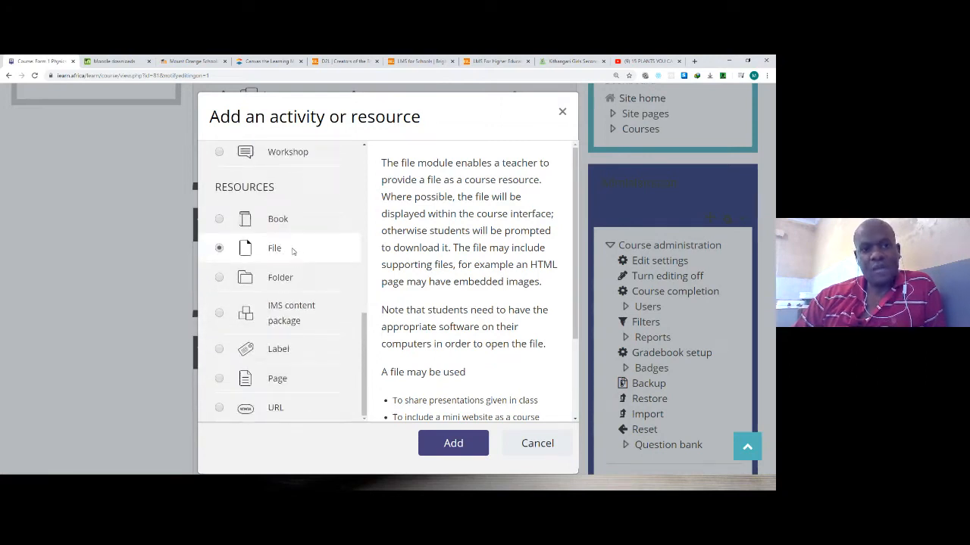
Start a new File resource in Topic 1 and name it "link".
click(458, 446)
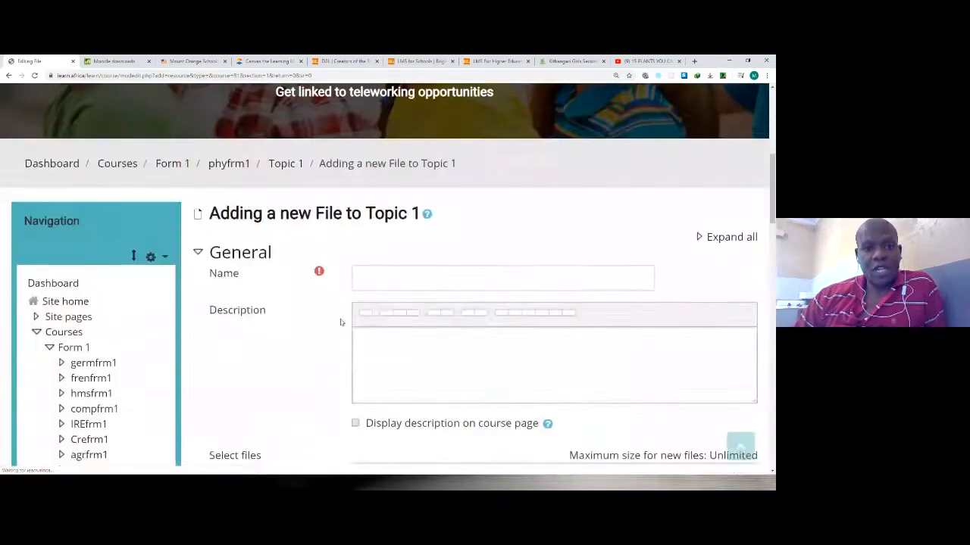
scroll(372, 277, down, 1)
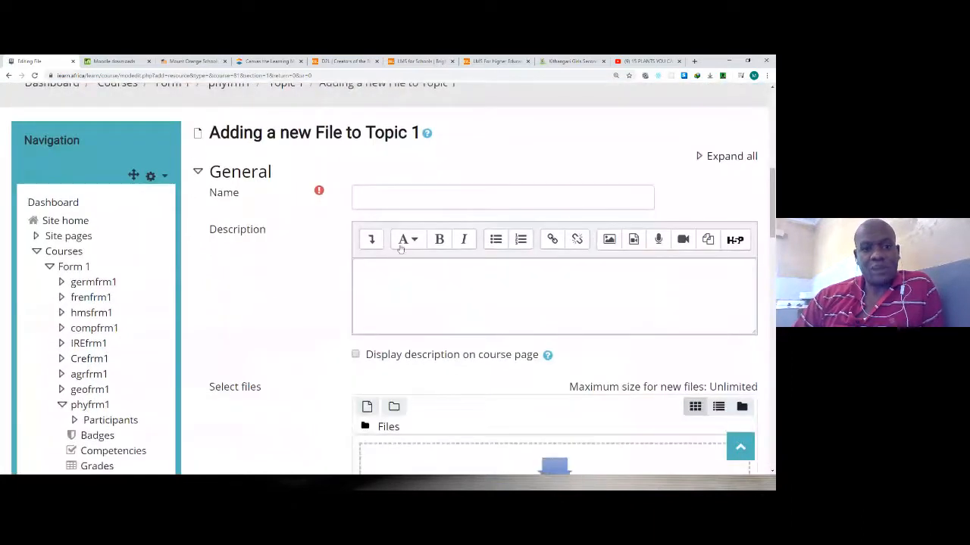
click(385, 198)
text(link)
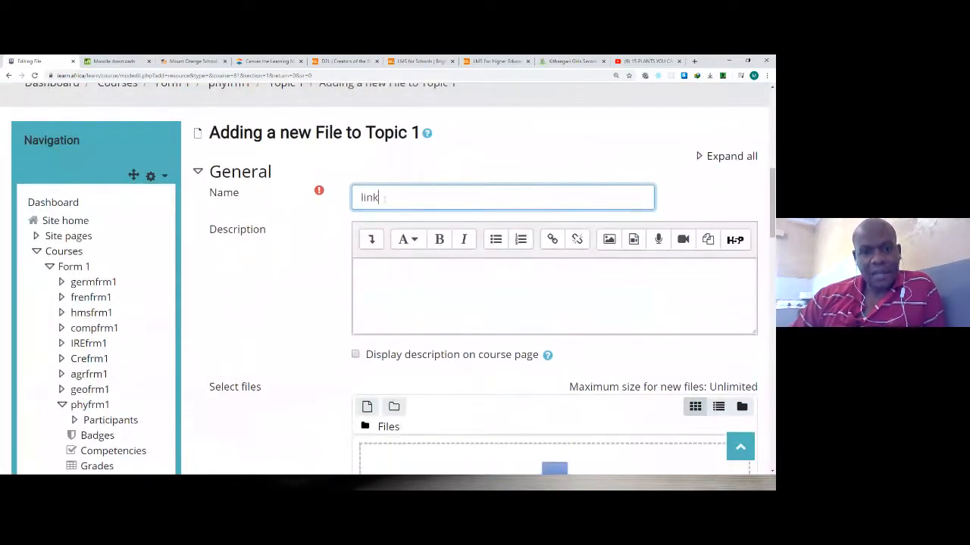
Dismiss the new folder prompt in the file selection area and discard the new File resource for Topic 1.
scroll(492, 310, down, 1)
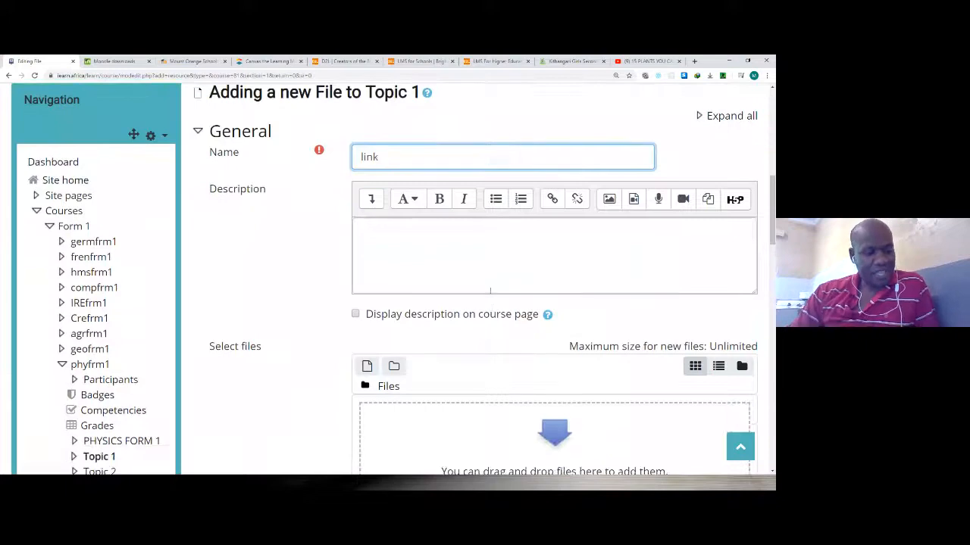
scroll(471, 328, down, 1)
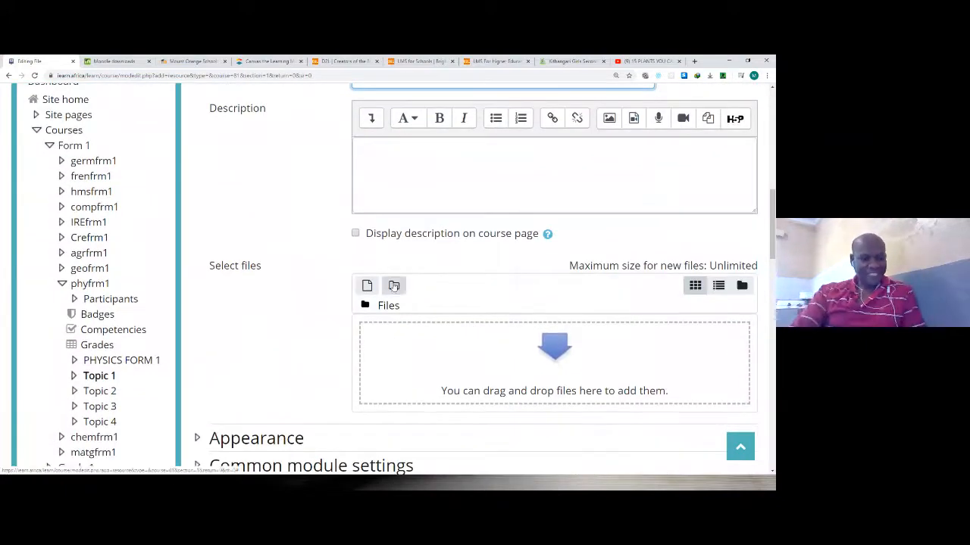
click(394, 288)
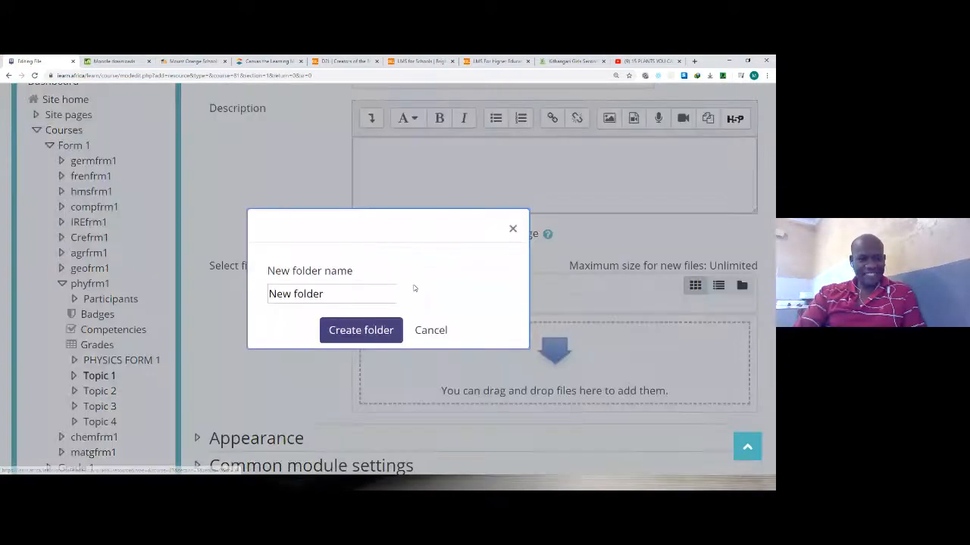
click(427, 330)
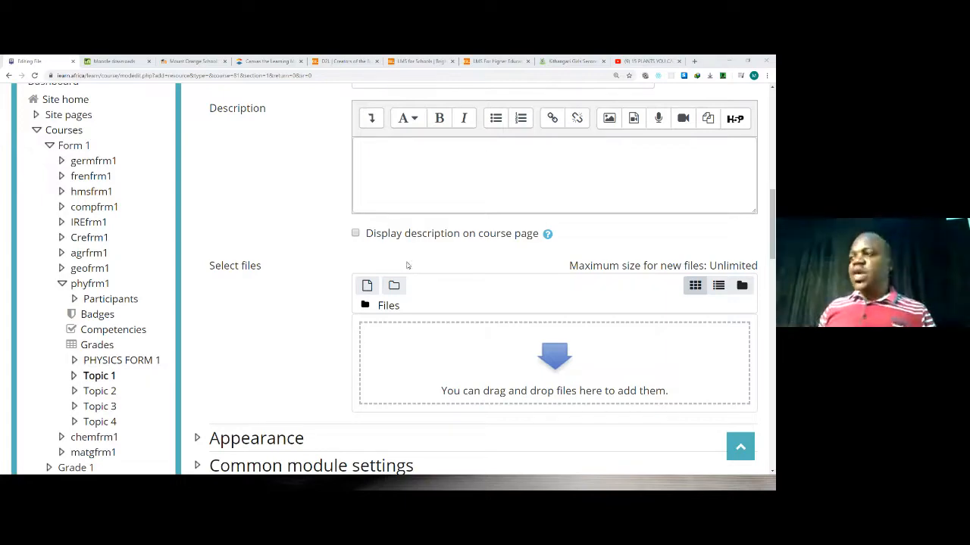
scroll(460, 383, down, 5)
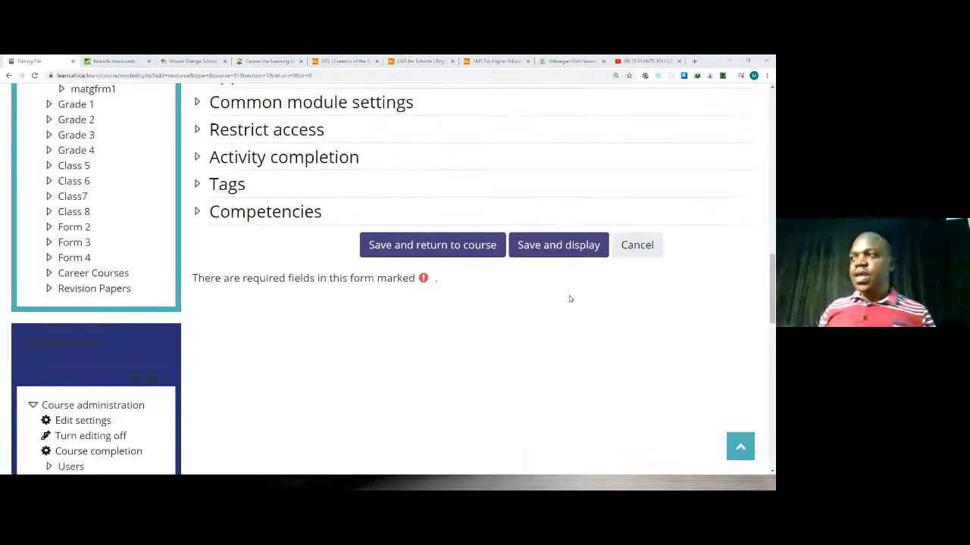
click(637, 244)
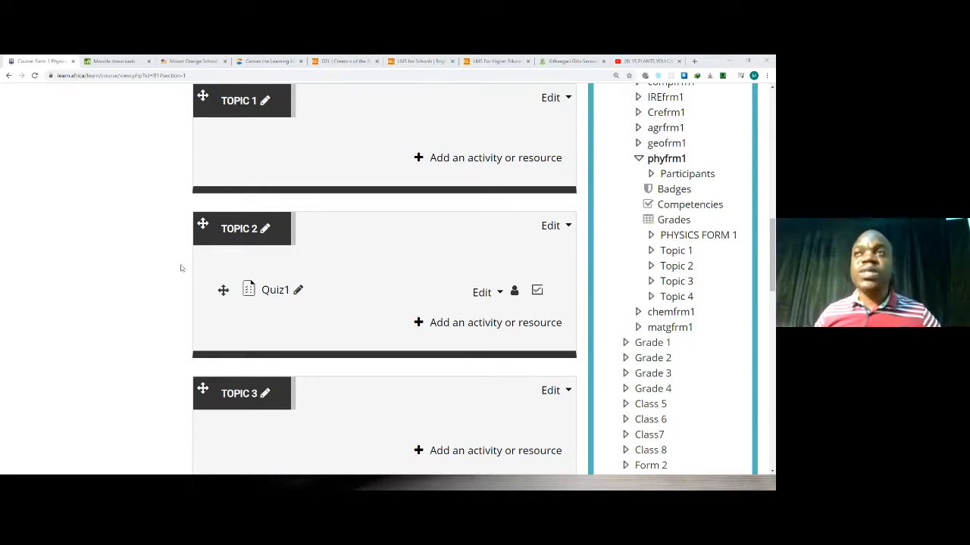
scroll(371, 225, up, 10)
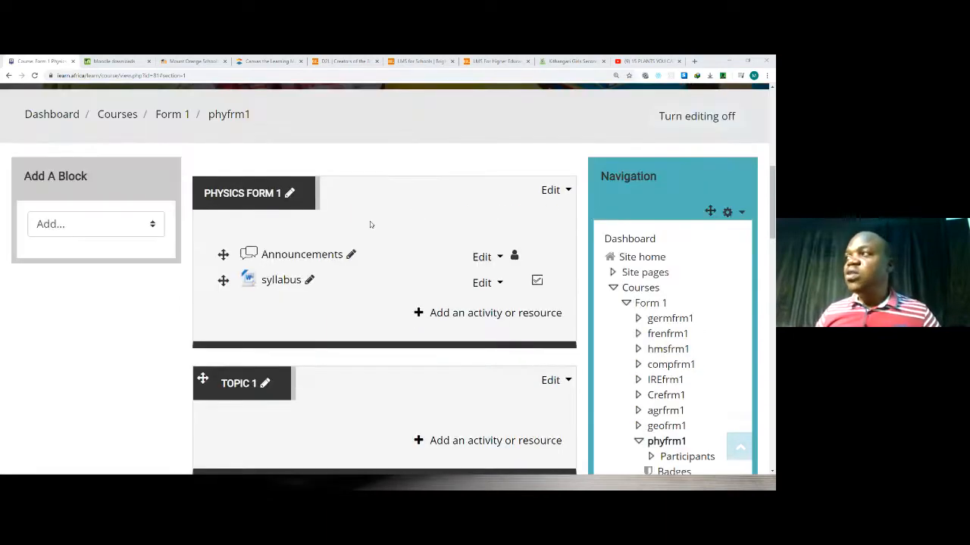
scroll(371, 219, down, 3)
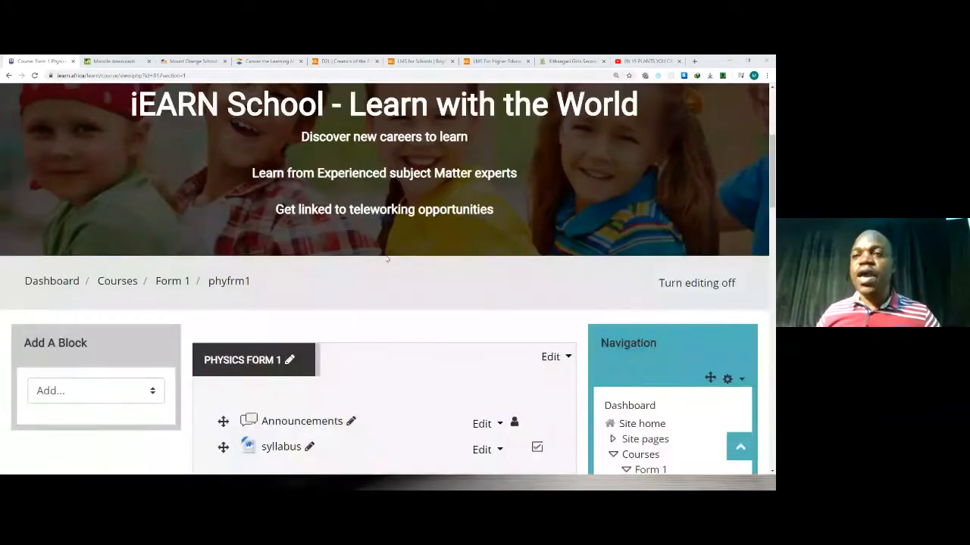
scroll(313, 275, up, 1)
scroll(316, 274, up, 3)
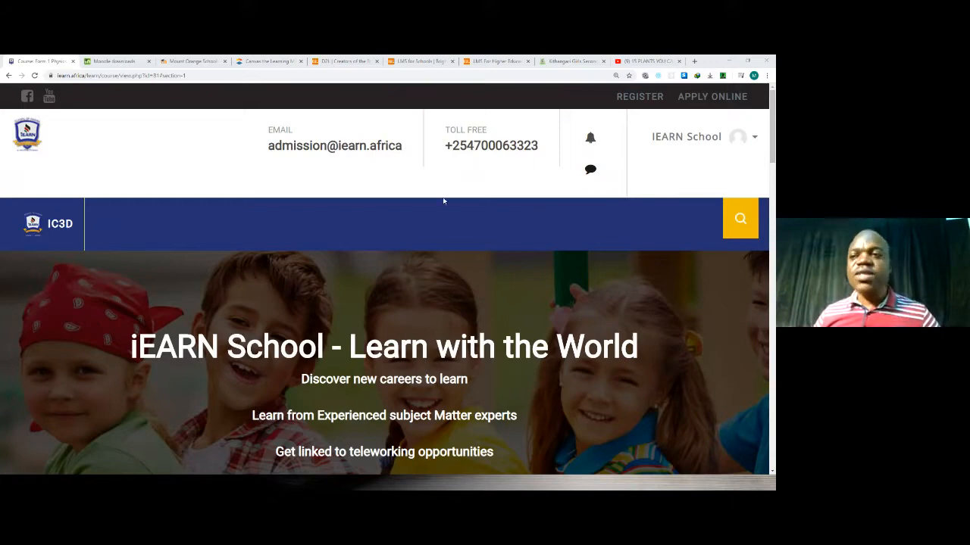
scroll(434, 203, down, 2)
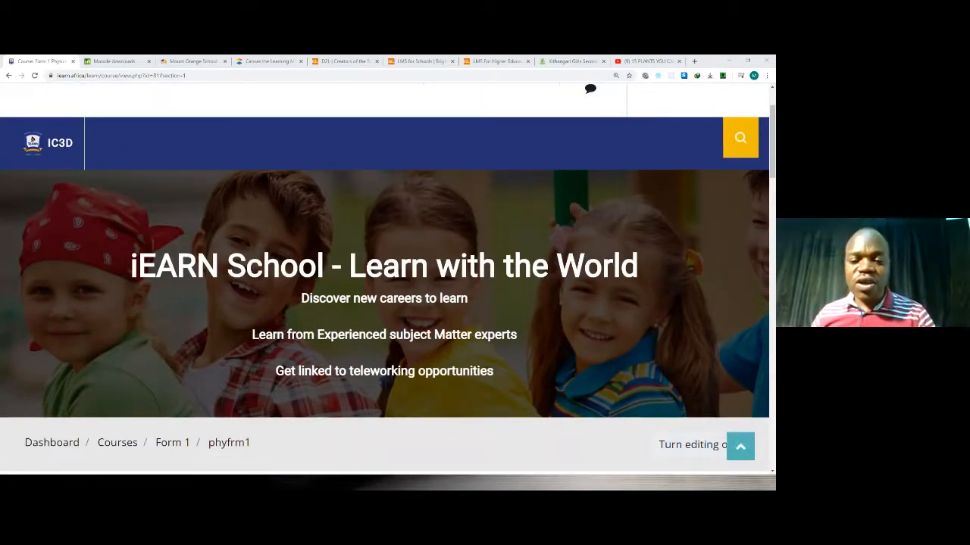
Switch to the Smart School Kenya PDF in Adobe Acrobat and examine the pages from School Management System to the comparison with other platforms.
click(64, 458)
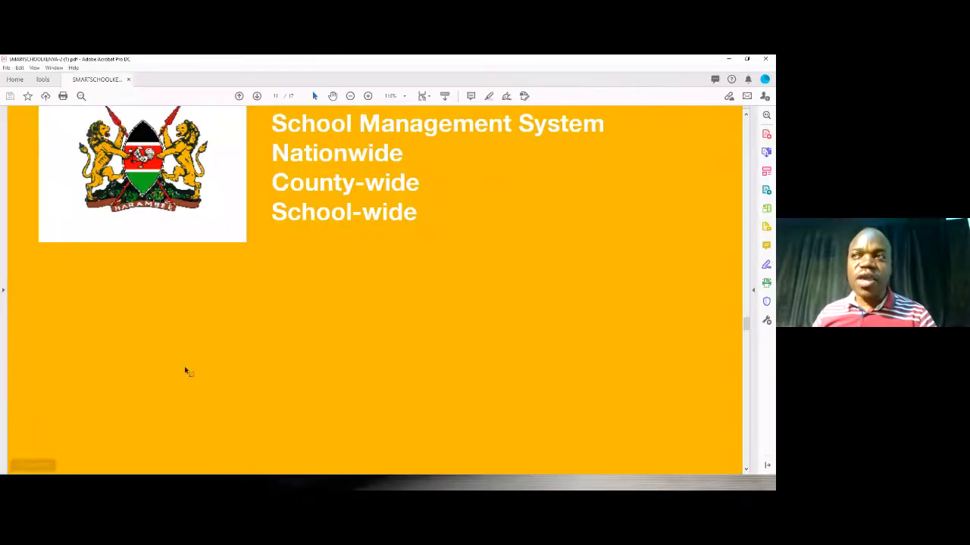
scroll(186, 371, up, 5)
scroll(188, 372, down, 6)
scroll(188, 372, down, 3)
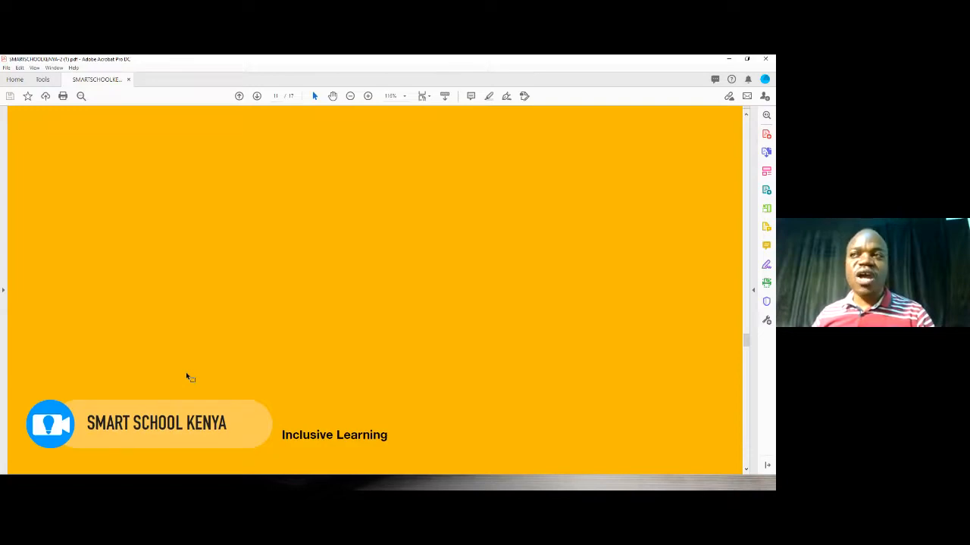
scroll(189, 379, down, 6)
scroll(193, 380, down, 6)
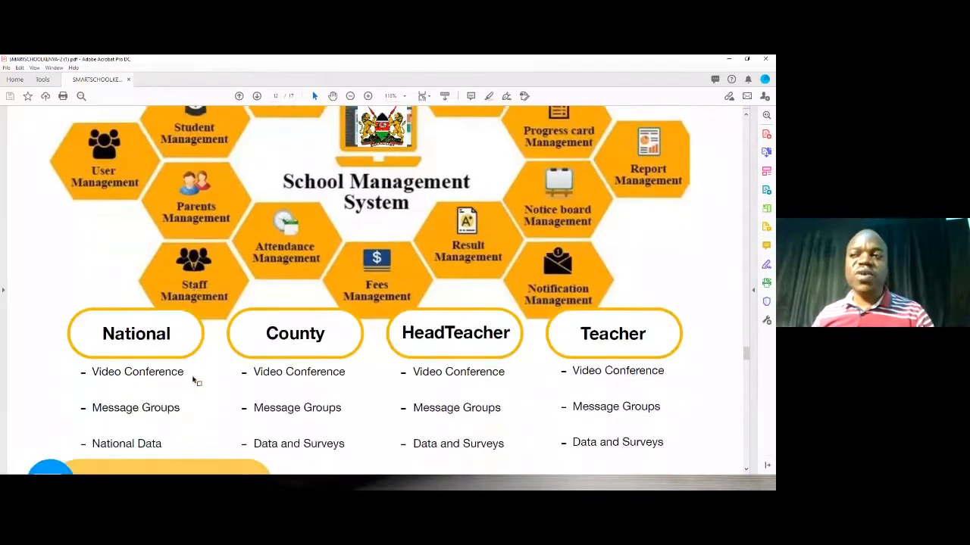
scroll(193, 381, down, 5)
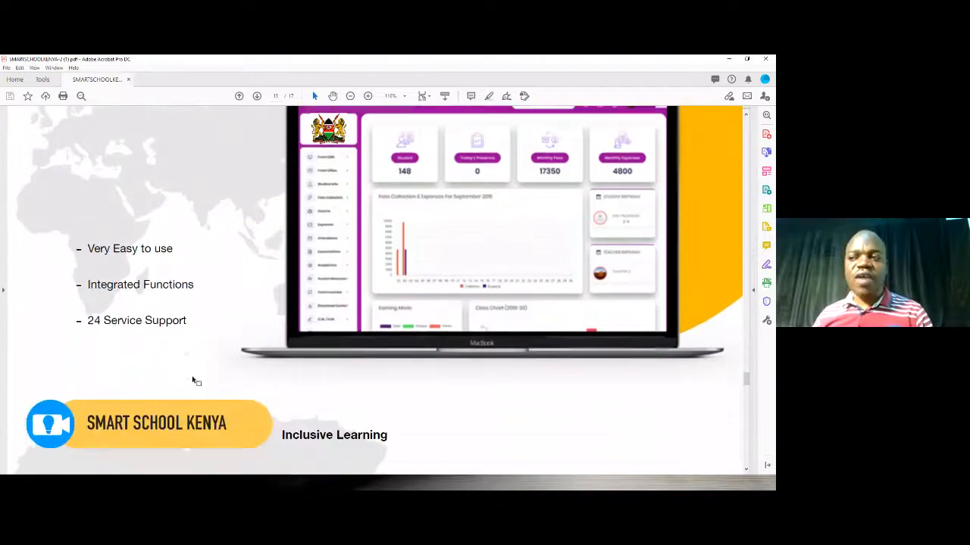
scroll(193, 381, down, 5)
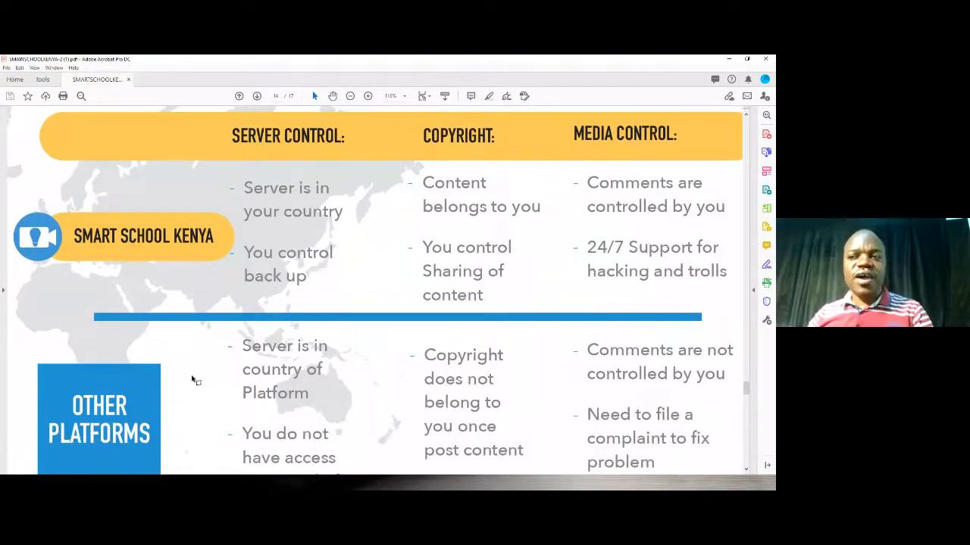